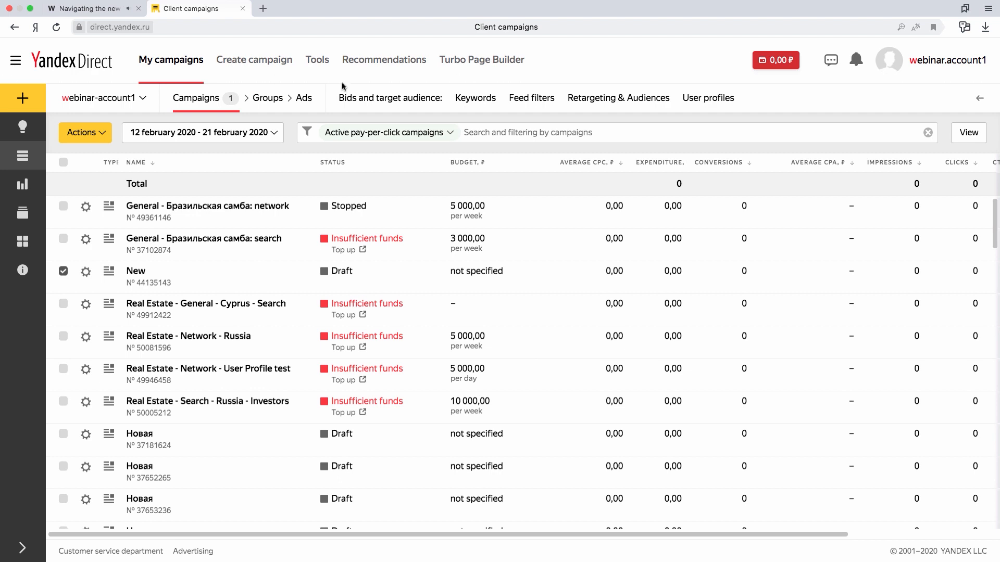
# Start creating a new campaign of the Text & Image Ads type.
pyautogui.click(249, 66)
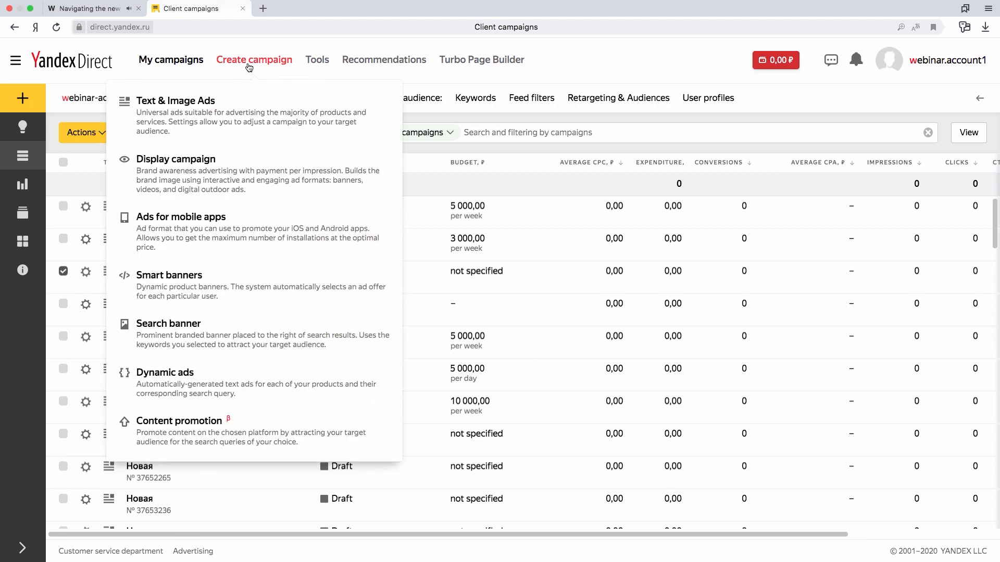
pyautogui.click(28, 99)
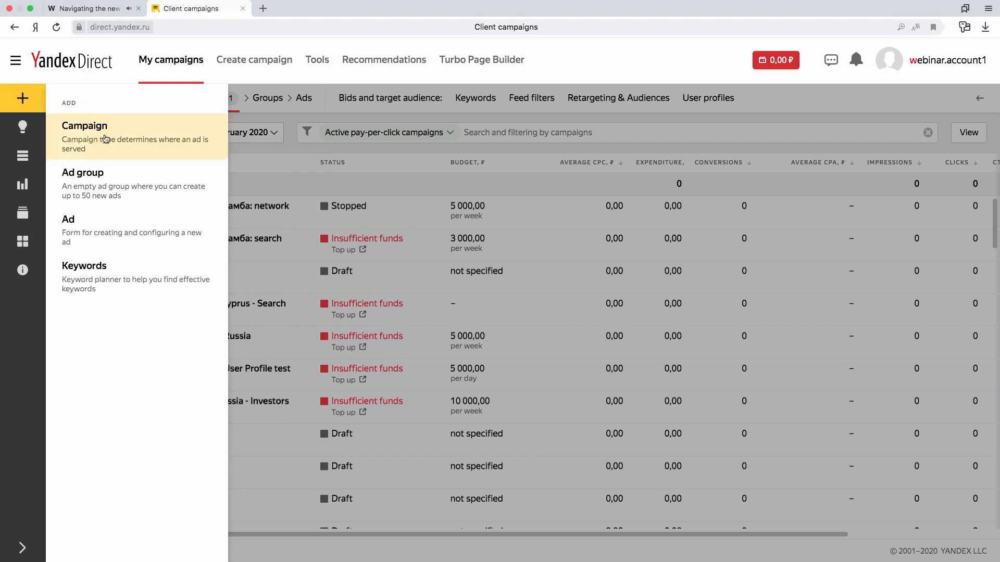
pyautogui.click(145, 138)
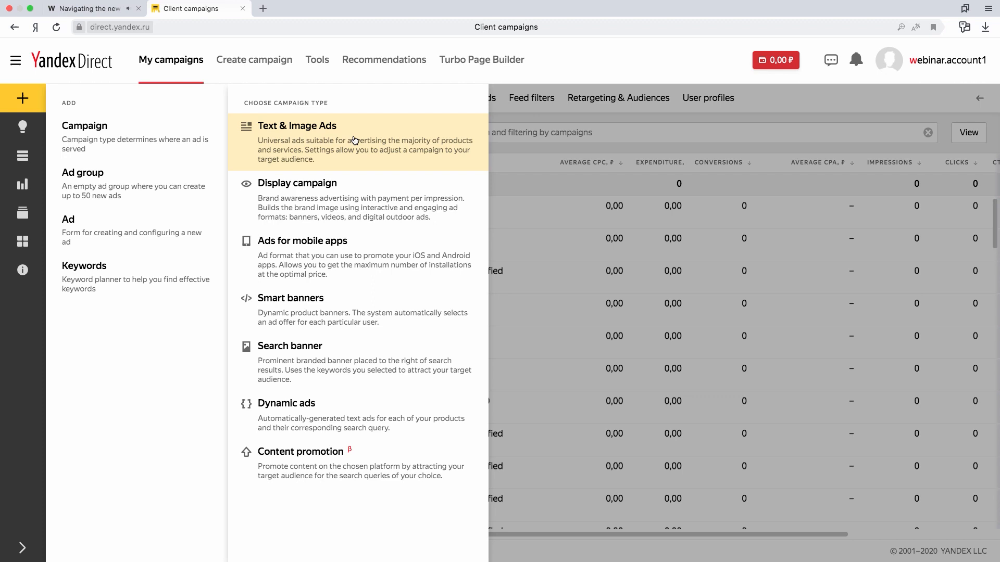
pyautogui.click(407, 144)
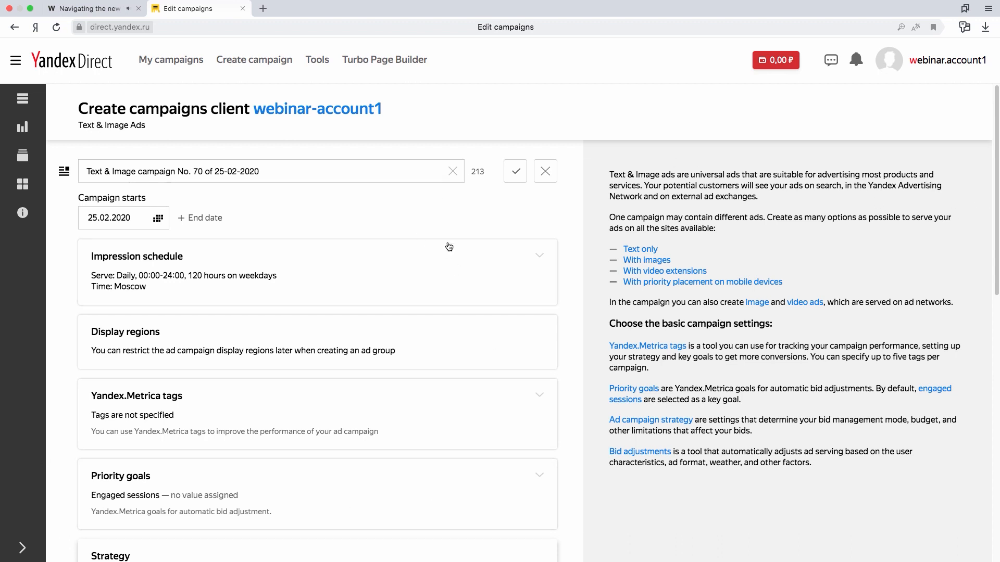
# Expand the campaign's Impression schedule settings for editing.
pyautogui.scroll(-5, 585, 240)
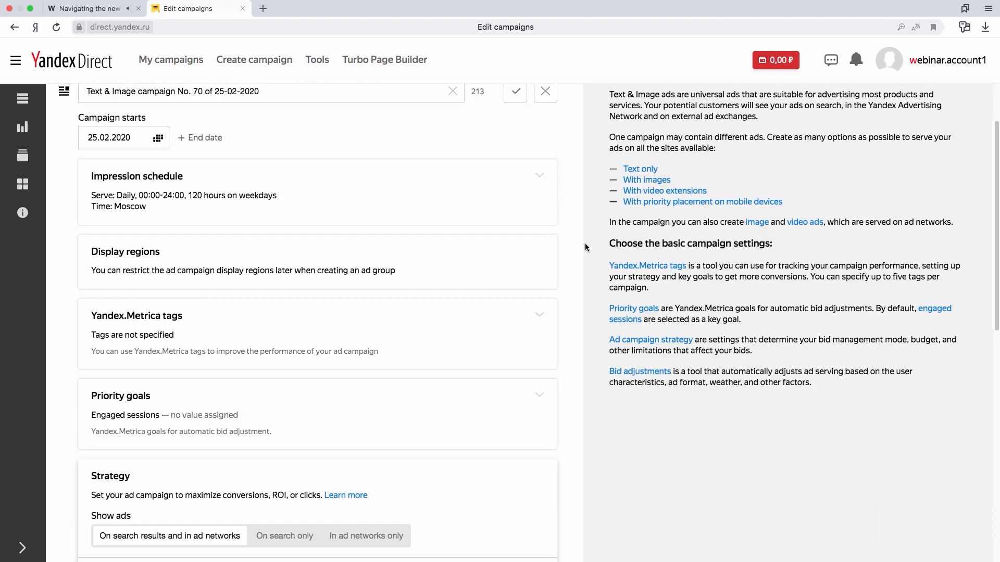
pyautogui.scroll(5, 585, 246)
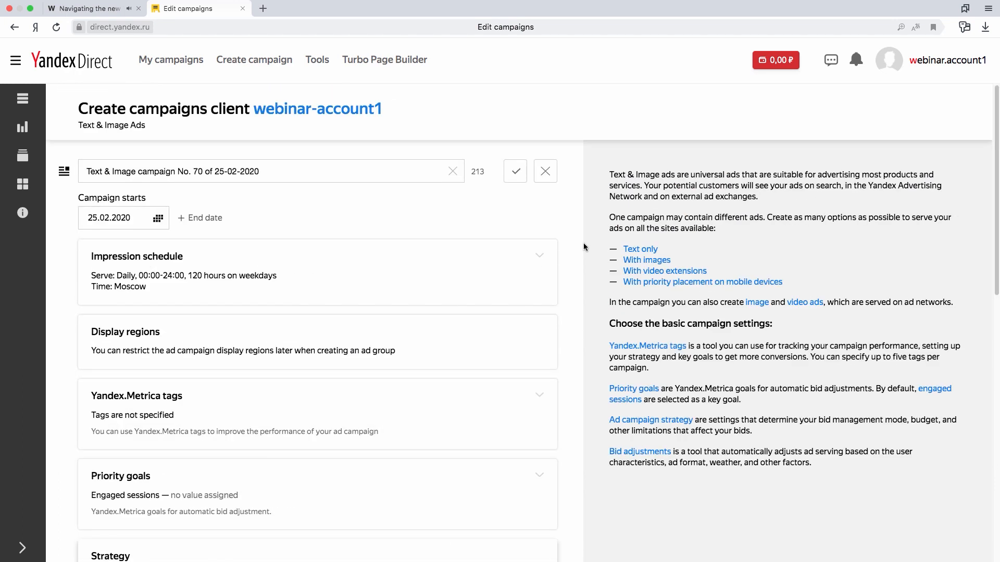
pyautogui.click(546, 258)
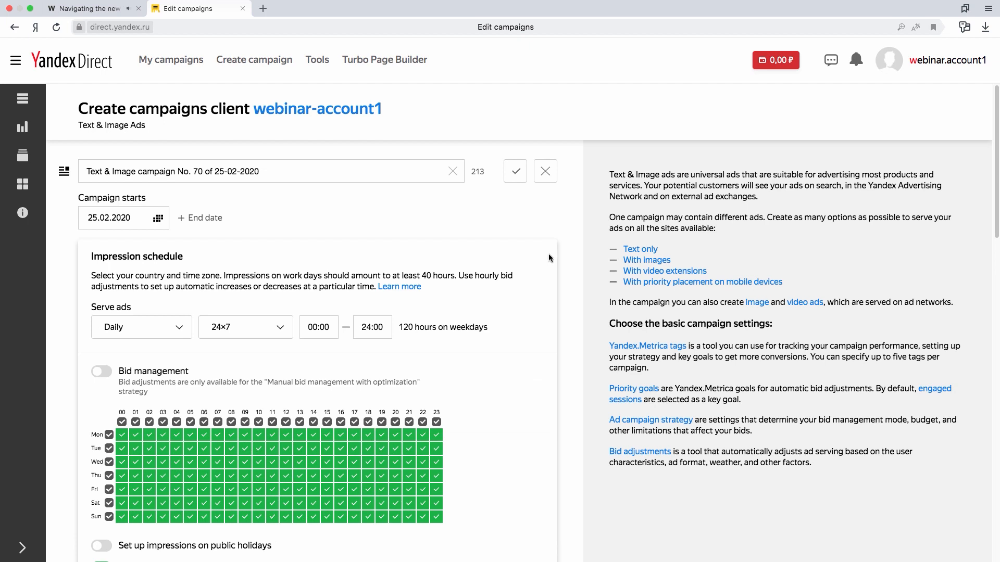
pyautogui.scroll(-1, 564, 225)
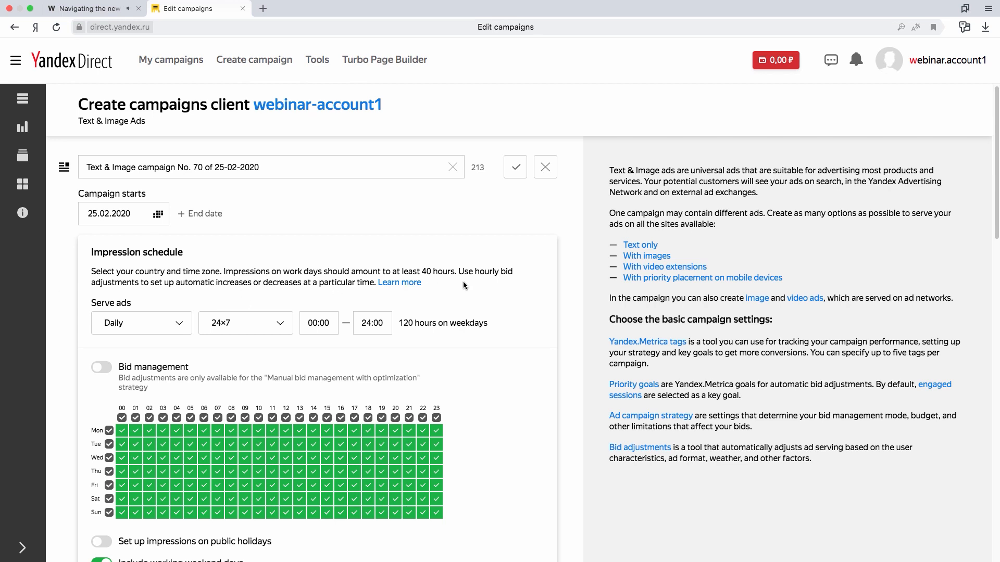
# Open the impression schedule's Learn more help article in a separate tab, and return to the campaign settings.
pyautogui.rightClick(415, 286)
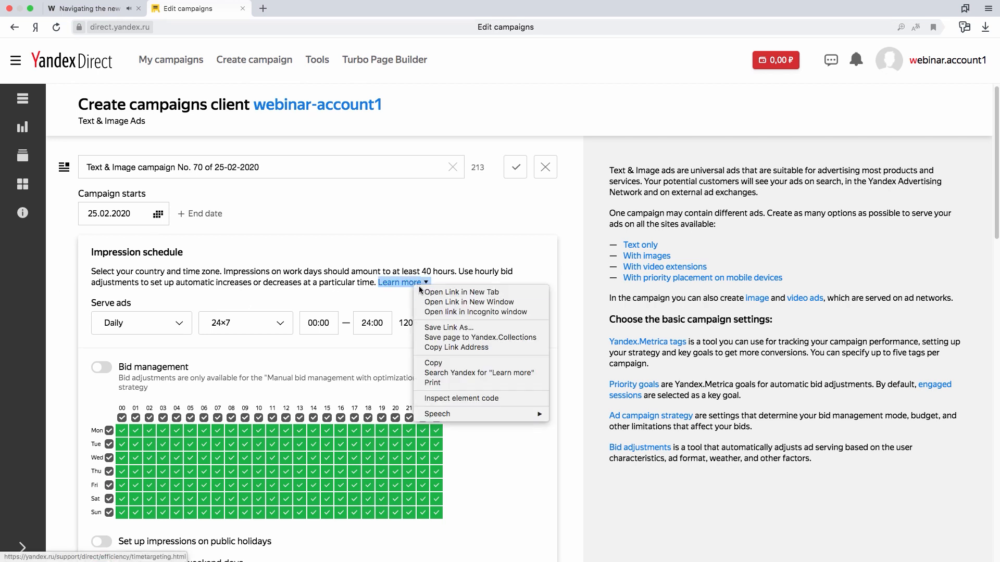
pyautogui.click(436, 290)
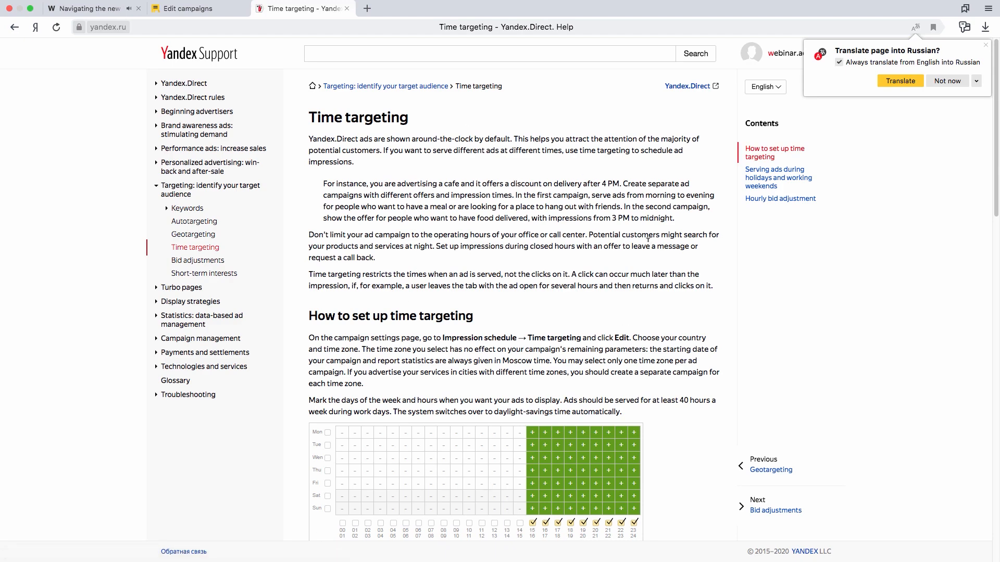
pyautogui.click(200, 7)
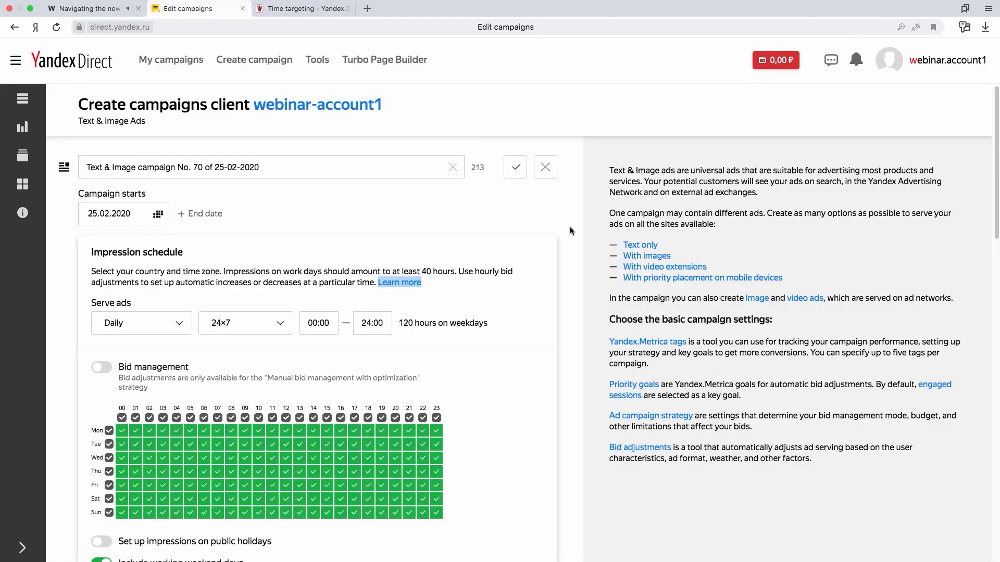
pyautogui.click(540, 303)
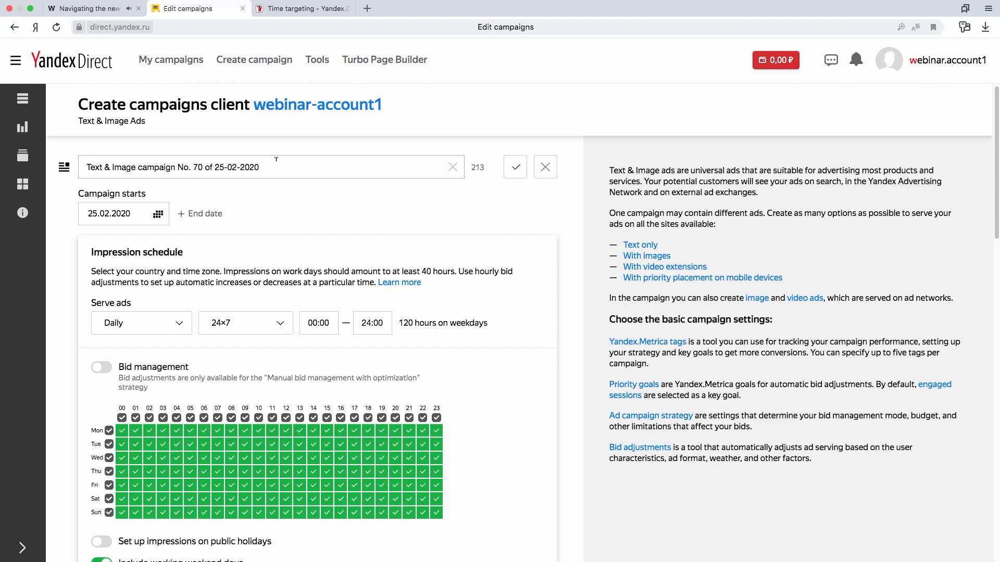
# Replace the default campaign title with "Campaign name" and confirm it.
pyautogui.moveTo(290, 167); pyautogui.dragTo(78, 167)
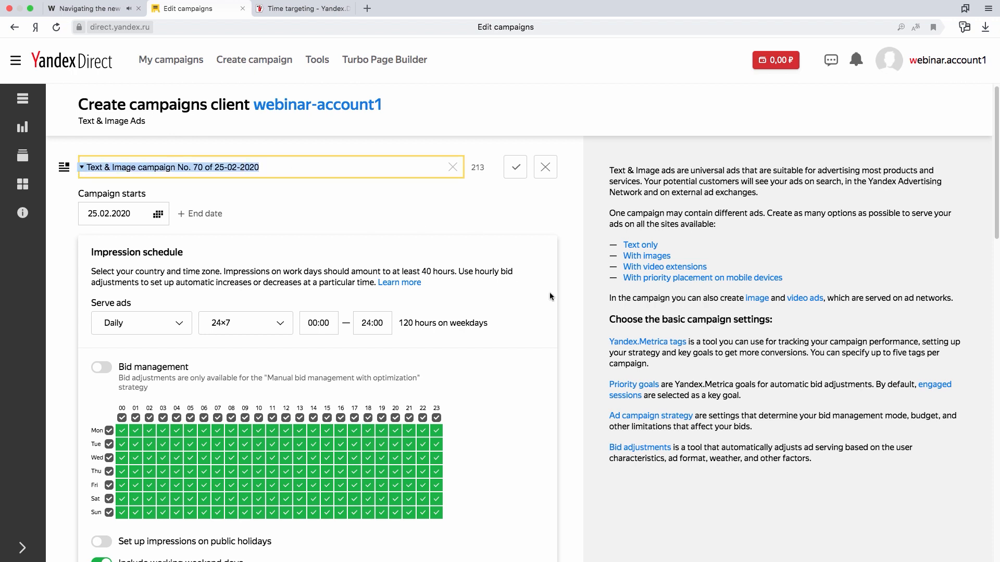
pyautogui.press('BackSpace')
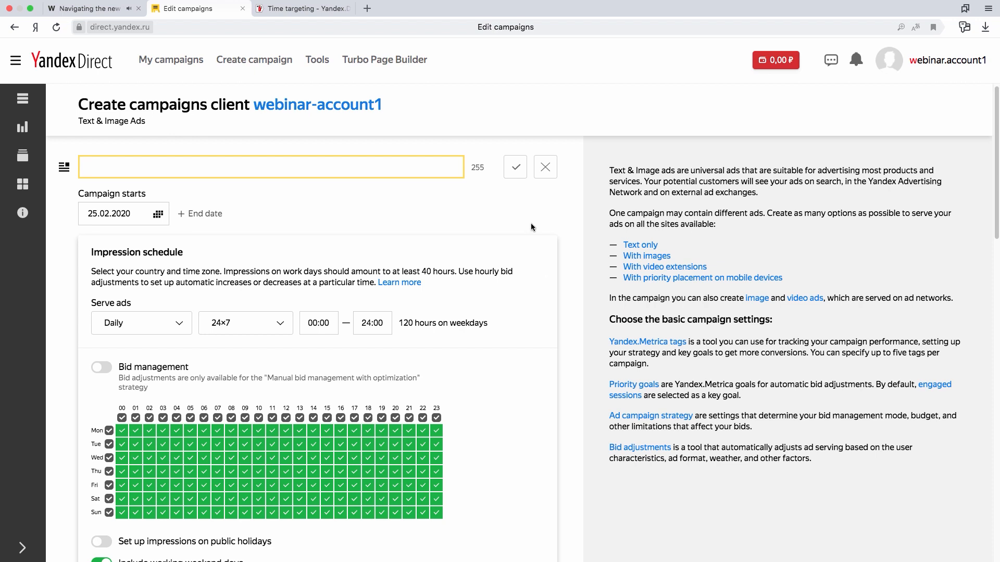
pyautogui.write('Campaing namn')
pyautogui.click(514, 165)
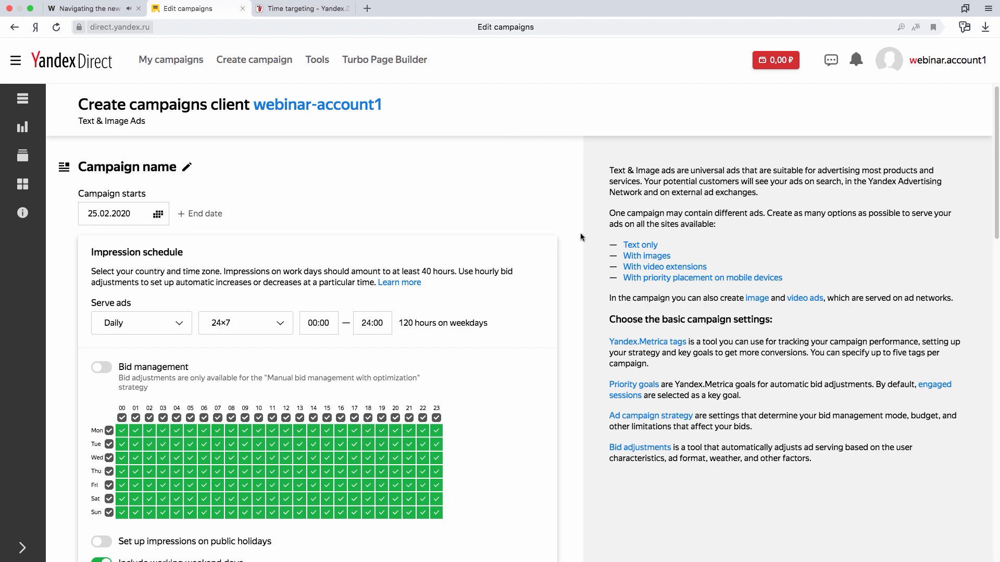
# Turn on bid management in the impression schedule.
pyautogui.scroll(-1, 574, 229)
pyautogui.scroll(-1, 573, 231)
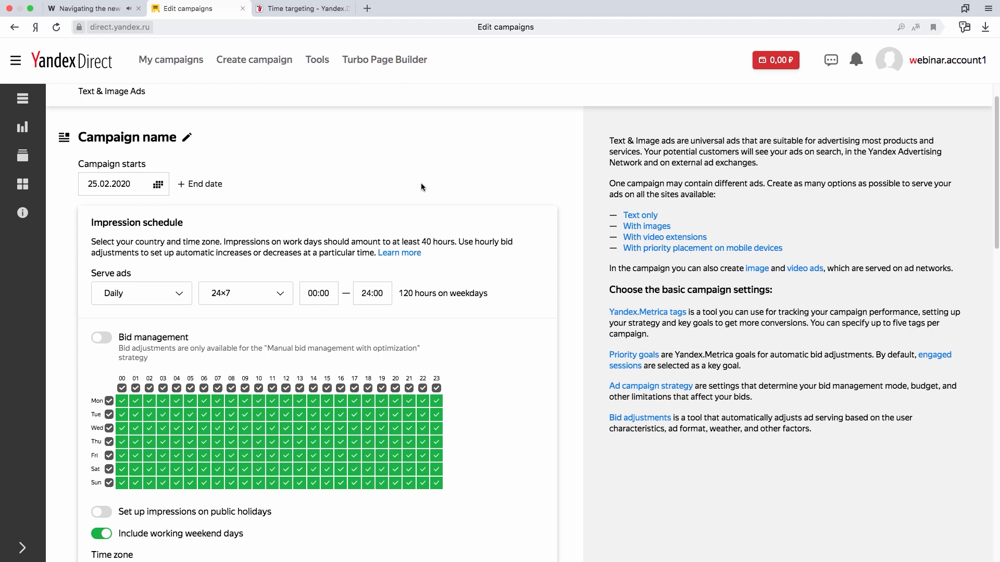
pyautogui.scroll(-1, 522, 283)
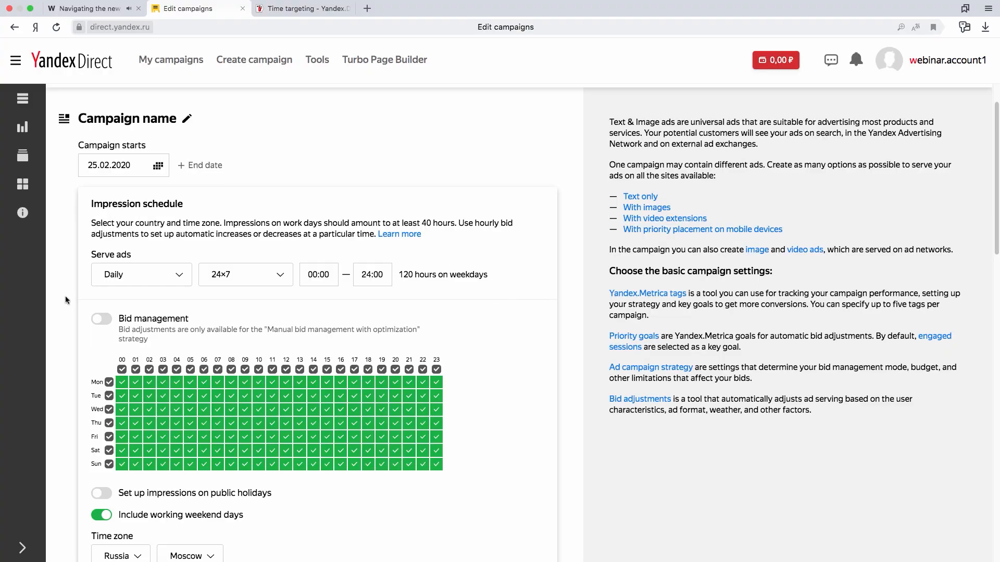
pyautogui.click(108, 325)
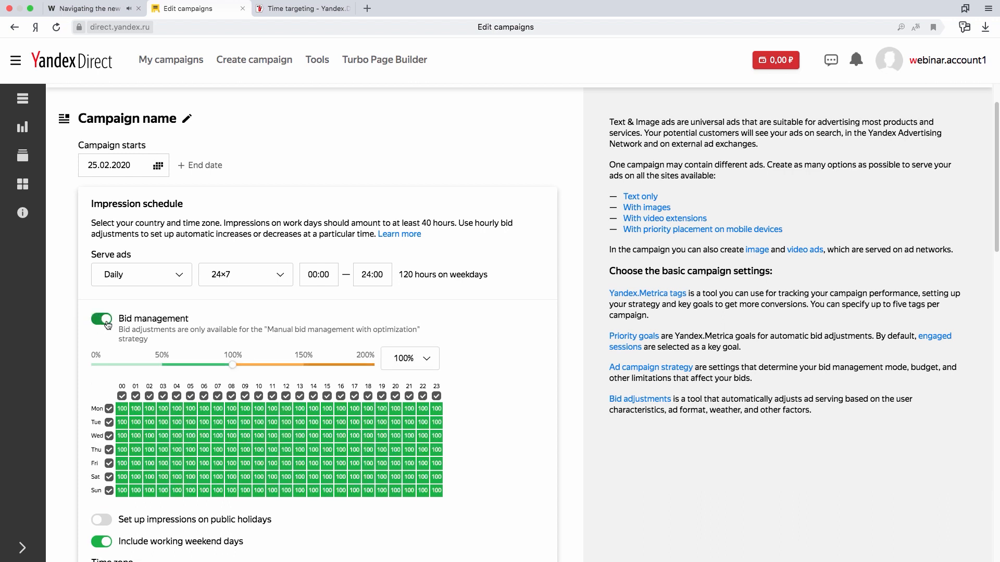
pyautogui.scroll(-3, 313, 346)
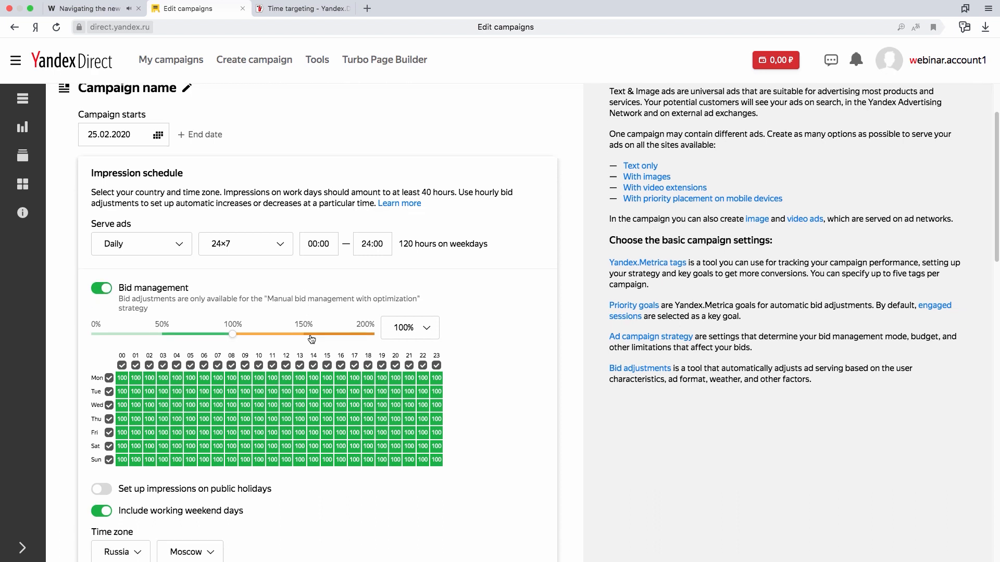
# Apply a 150% bid adjustment to the Wednesday to Friday cells from about hour 06 to 14, and save the schedule.
pyautogui.click(307, 197)
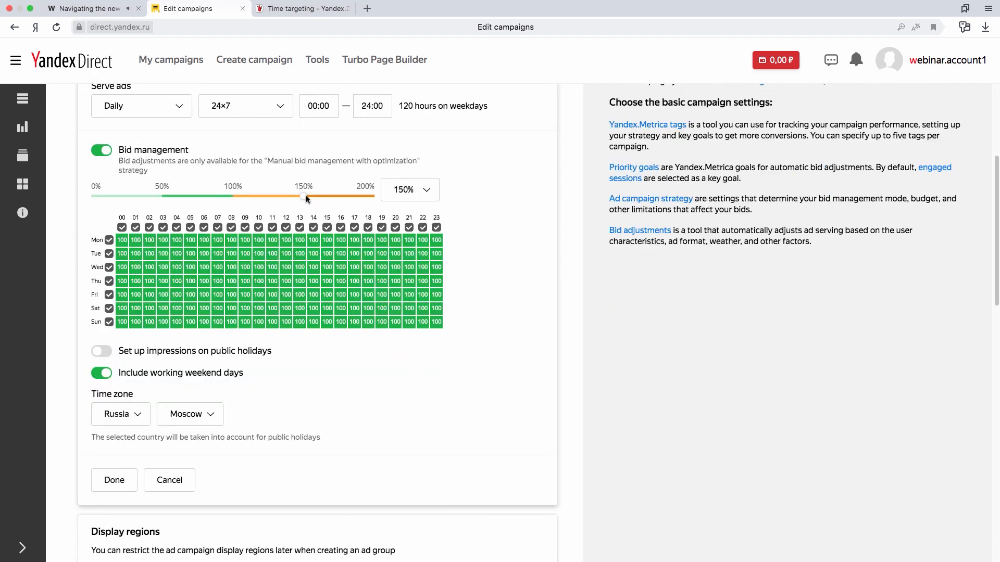
pyautogui.click(205, 269)
pyautogui.moveTo(219, 268); pyautogui.dragTo(317, 291)
pyautogui.moveTo(207, 281); pyautogui.dragTo(207, 294)
pyautogui.scroll(2, 545, 294)
pyautogui.scroll(-7, 545, 294)
pyautogui.scroll(1, 507, 281)
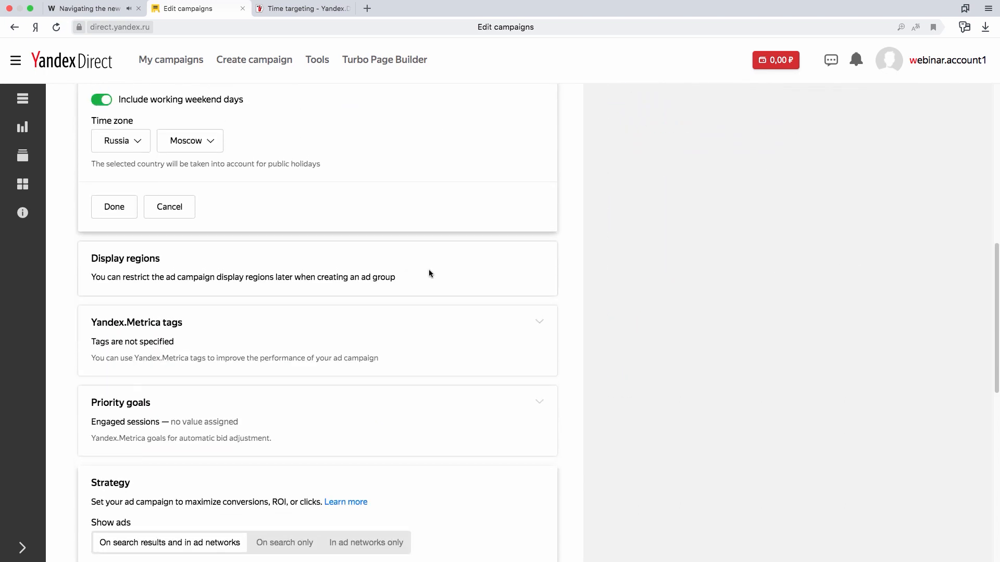
pyautogui.click(118, 212)
# Add the Yandex.Metrica tag 50232145 to the campaign and apply it.
pyautogui.scroll(3, 631, 197)
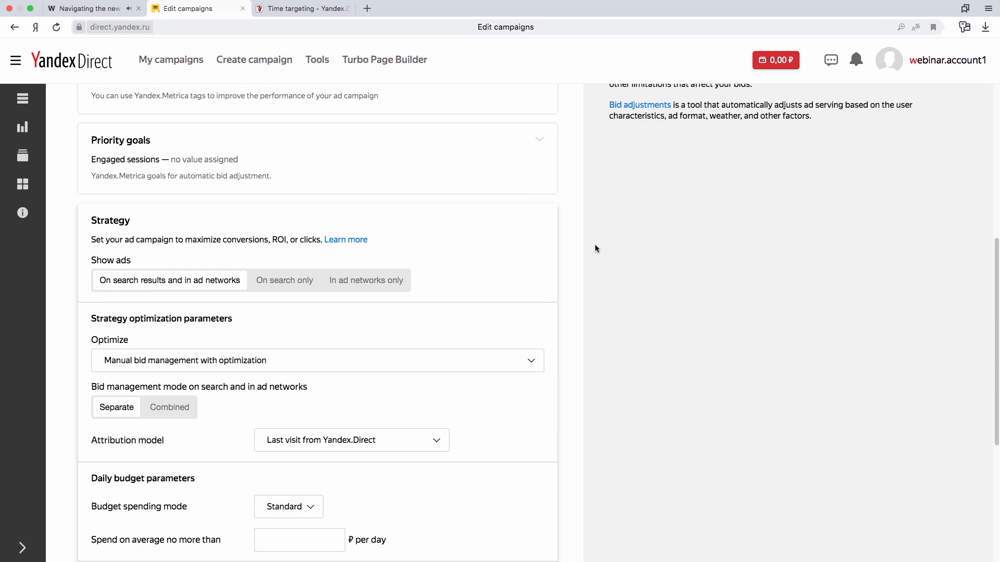
pyautogui.scroll(2, 595, 247)
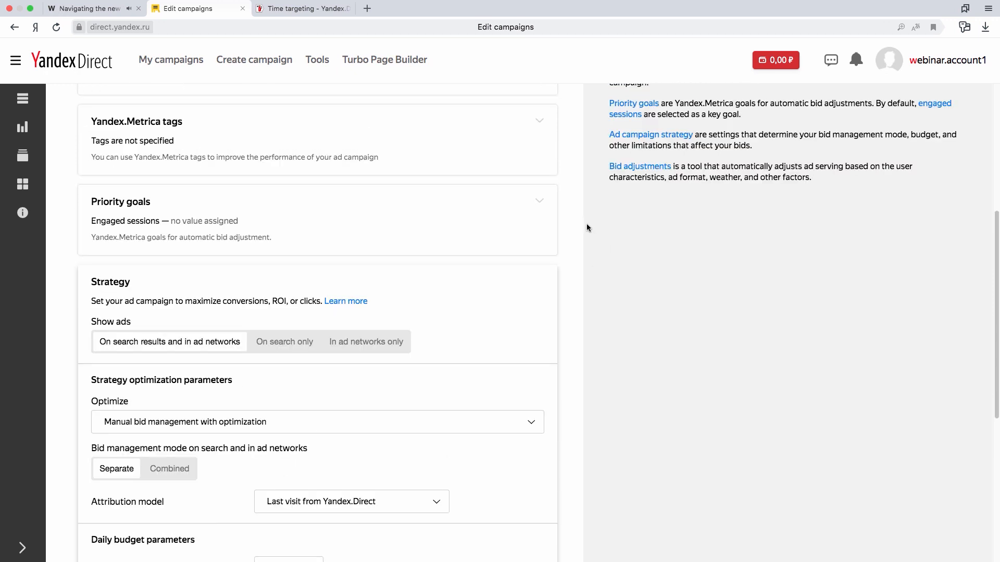
pyautogui.click(541, 148)
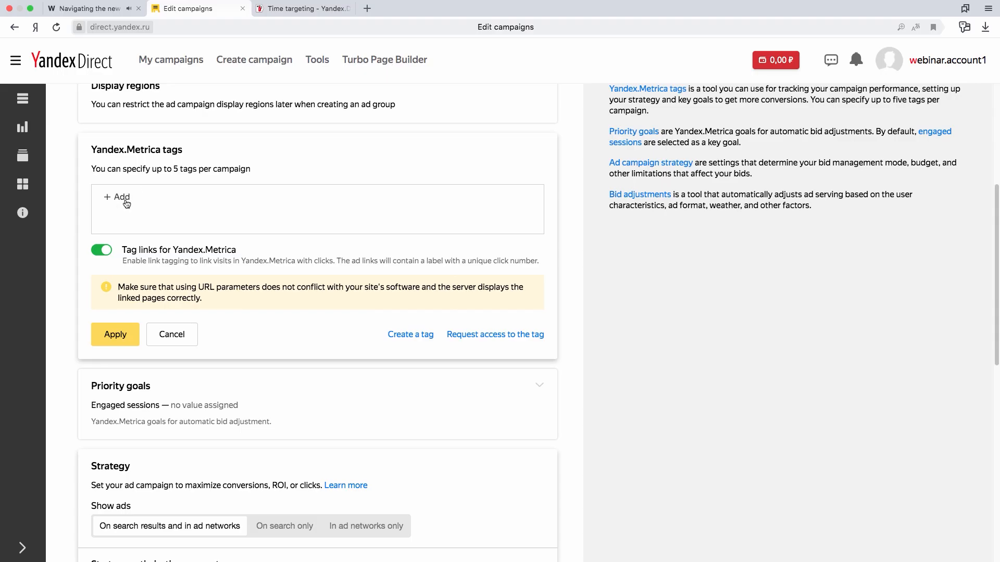
pyautogui.click(126, 204)
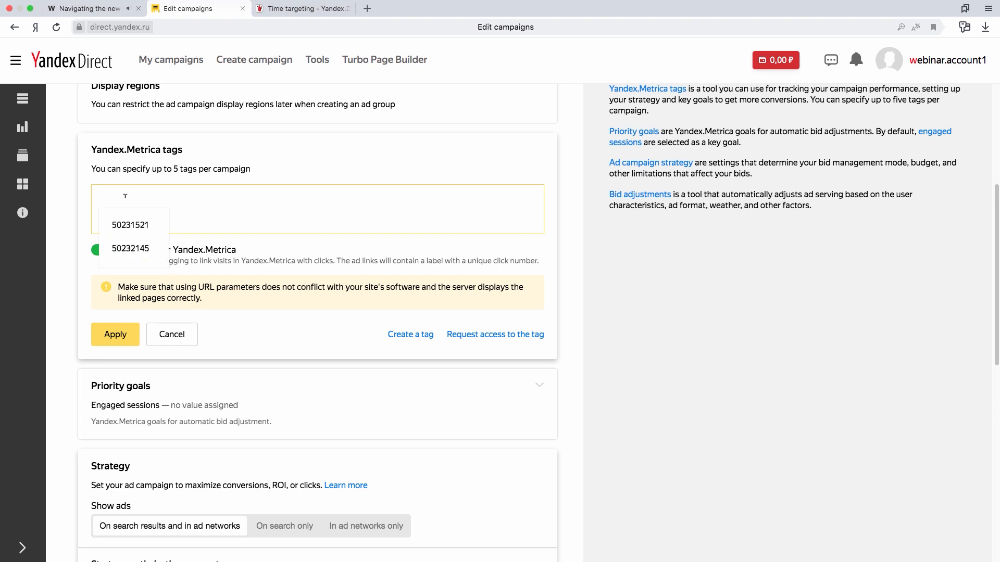
pyautogui.click(140, 251)
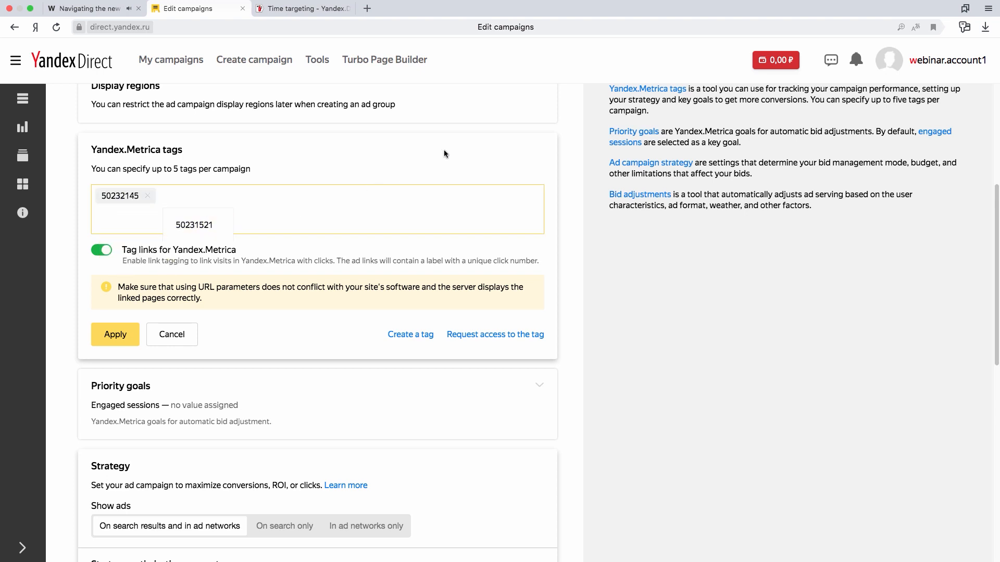
pyautogui.click(116, 336)
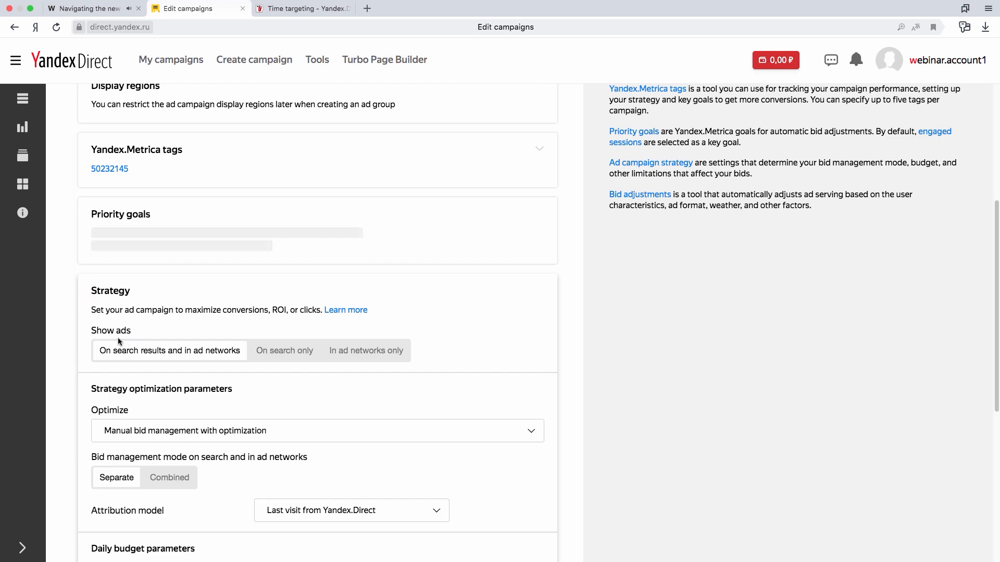
# Set the campaign strategy to show ads on search only.
pyautogui.scroll(-1, 570, 233)
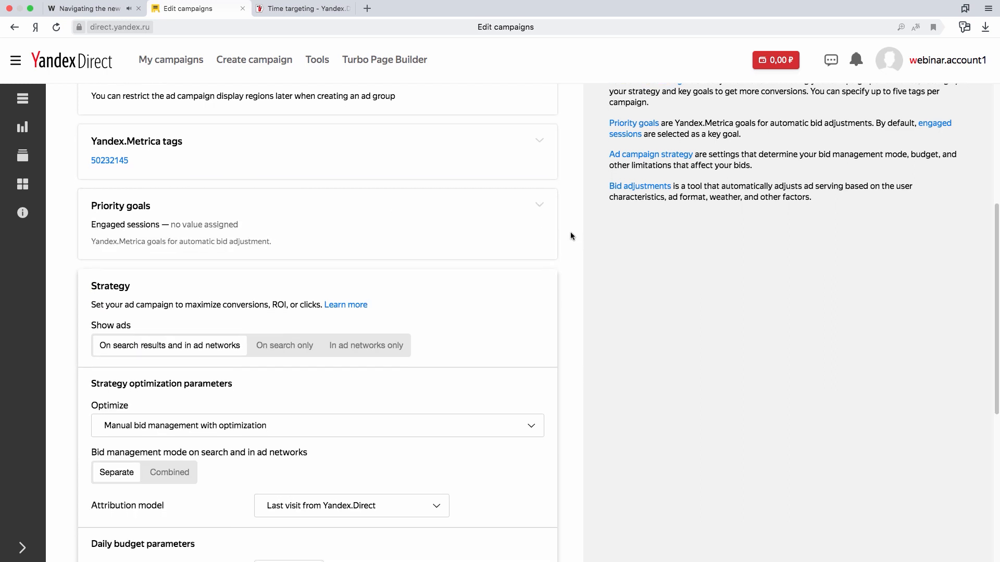
pyautogui.scroll(-3, 570, 233)
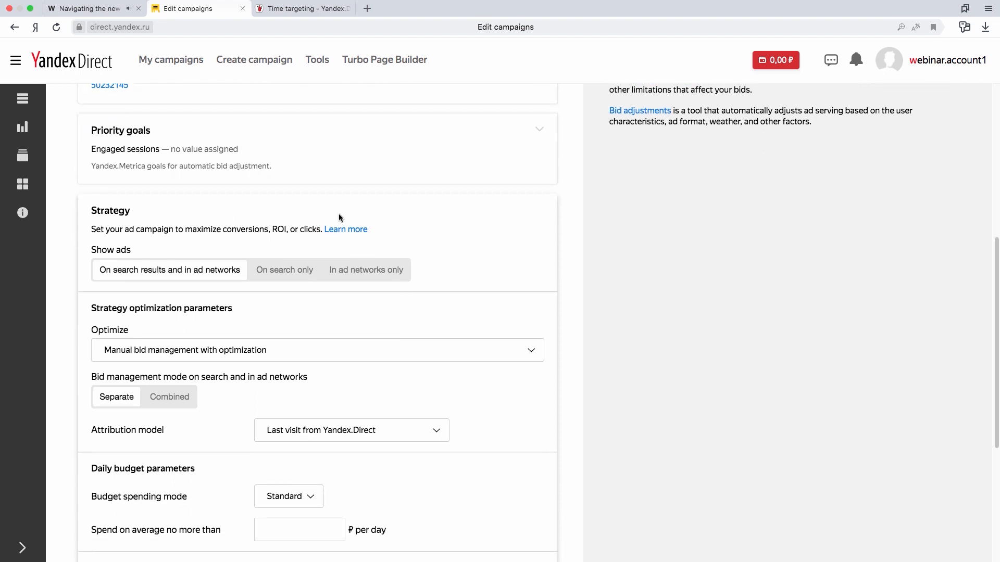
pyautogui.scroll(-1, 339, 214)
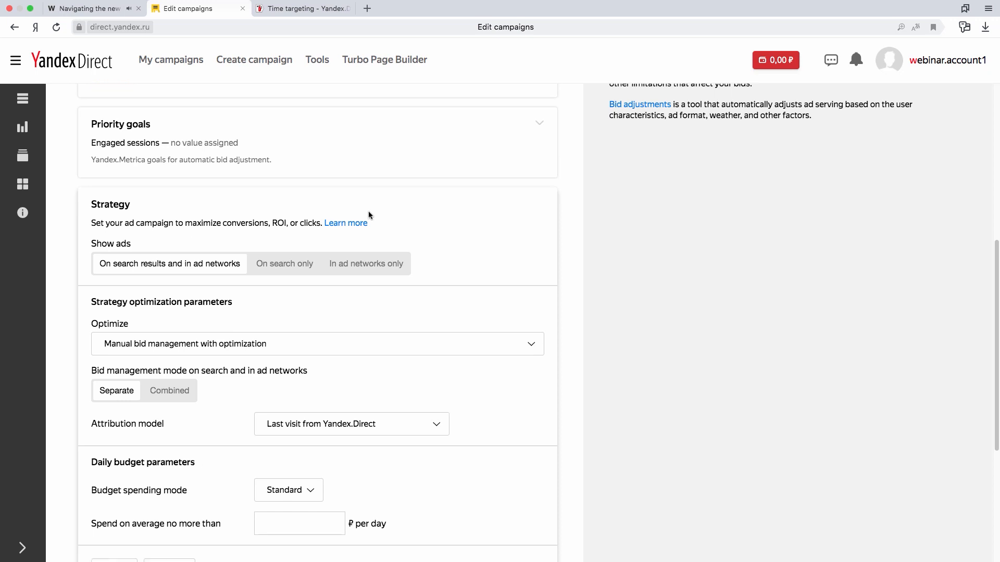
pyautogui.scroll(-1, 466, 221)
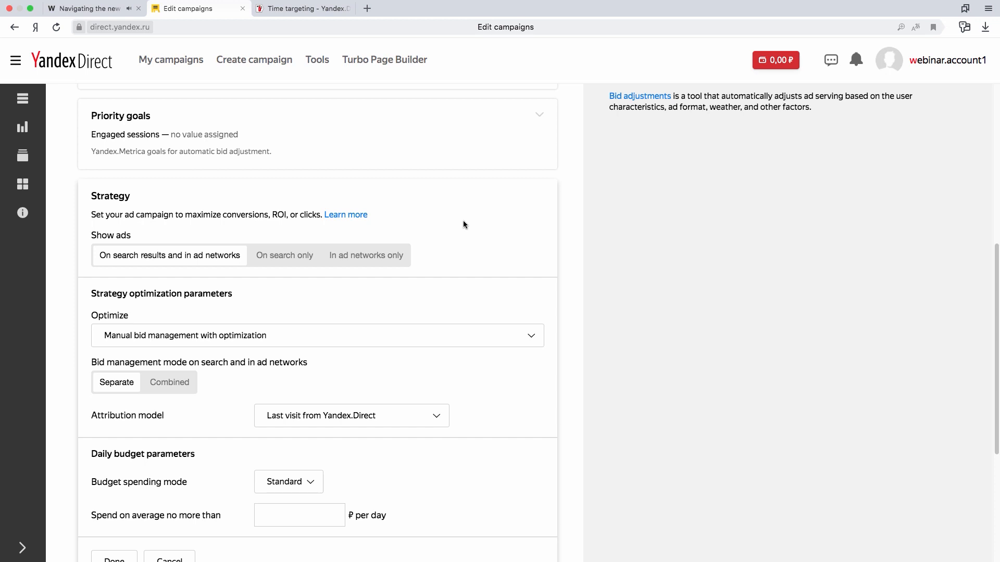
pyautogui.click(288, 263)
# Set the strategy's optimization parameter to Conversion optimization.
pyautogui.scroll(-1, 287, 261)
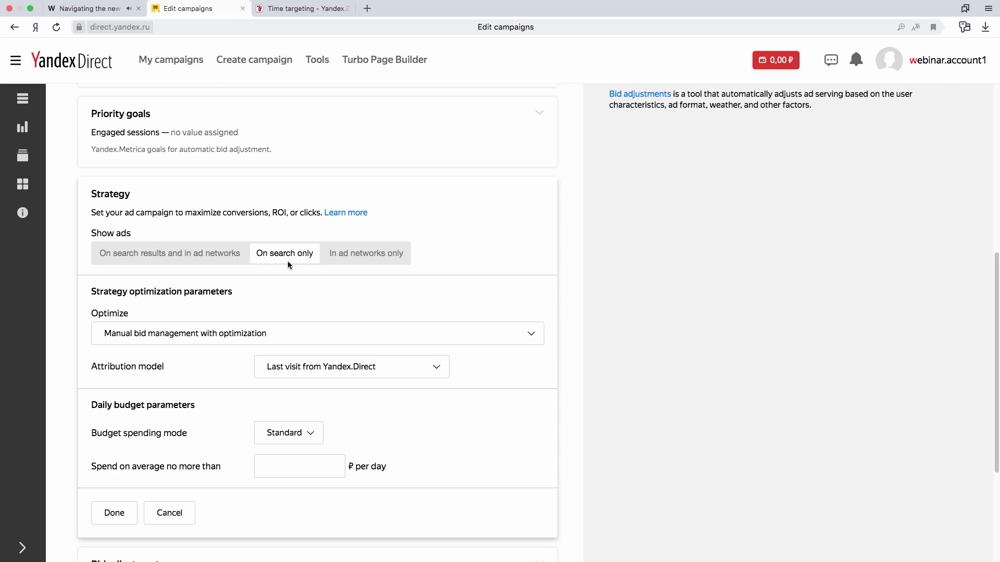
pyautogui.click(496, 338)
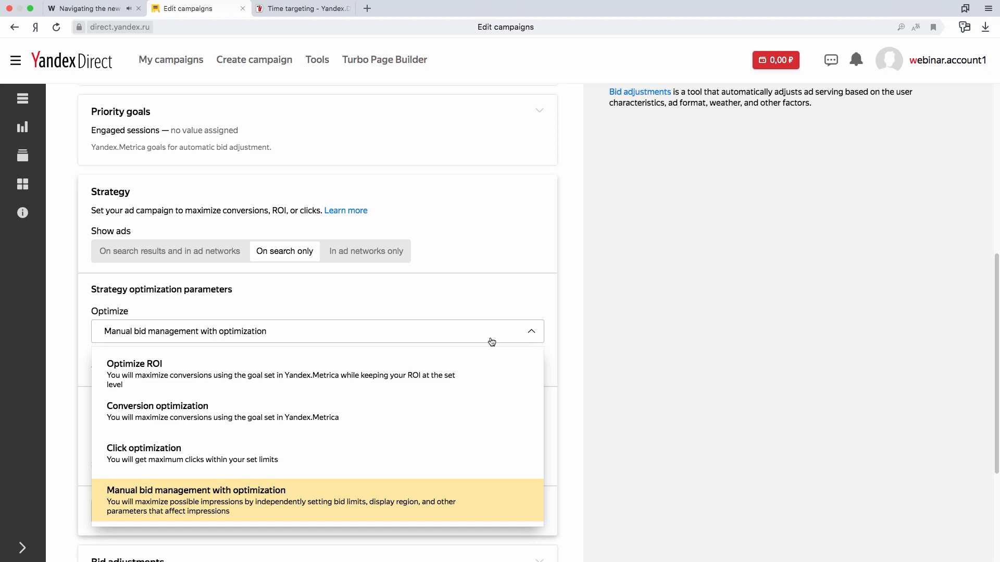
pyautogui.click(323, 413)
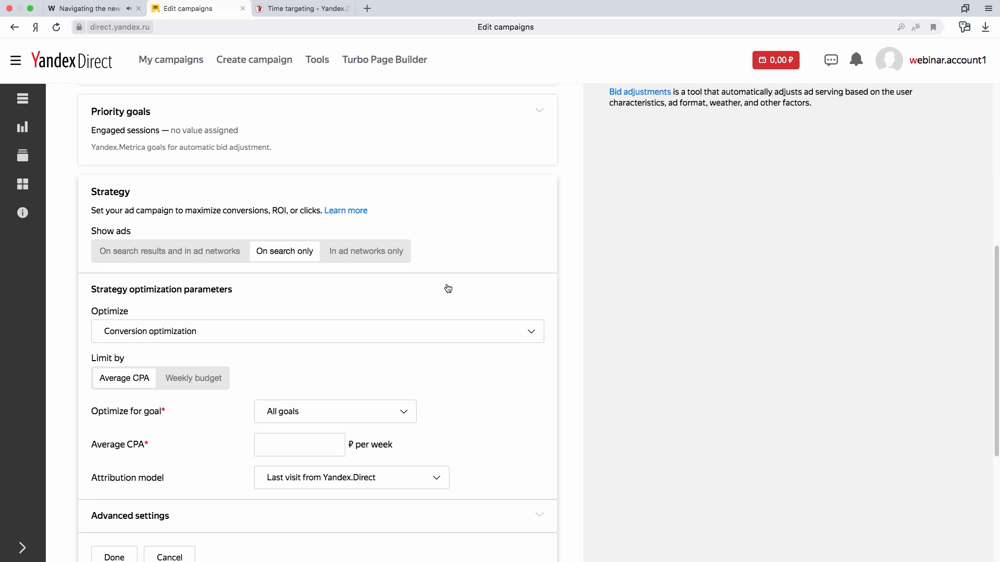
pyautogui.scroll(-1, 453, 288)
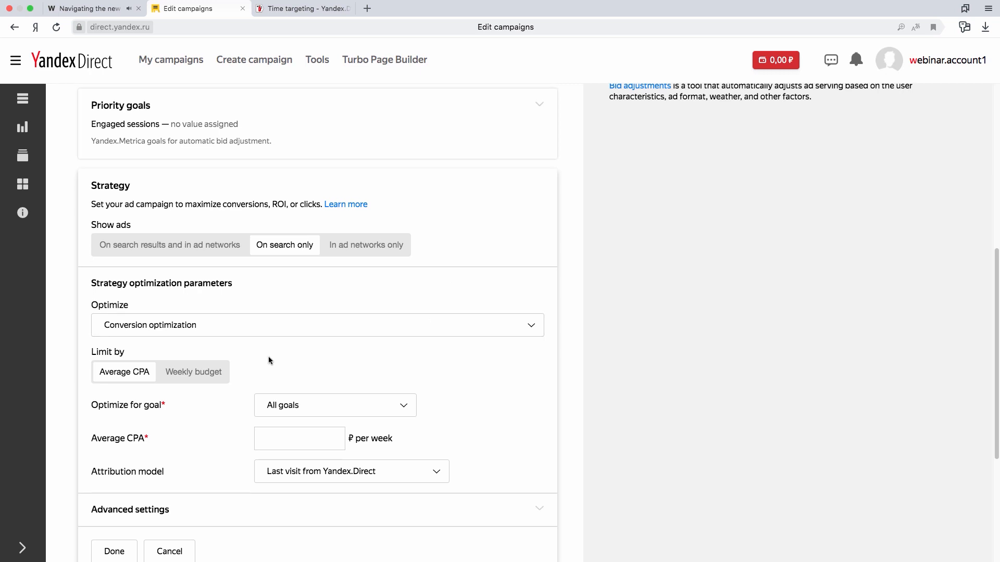
# Limit the search strategy by a weekly budget of 5000 ₽ and apply the strategy settings.
pyautogui.click(217, 375)
pyautogui.scroll(-1, 508, 347)
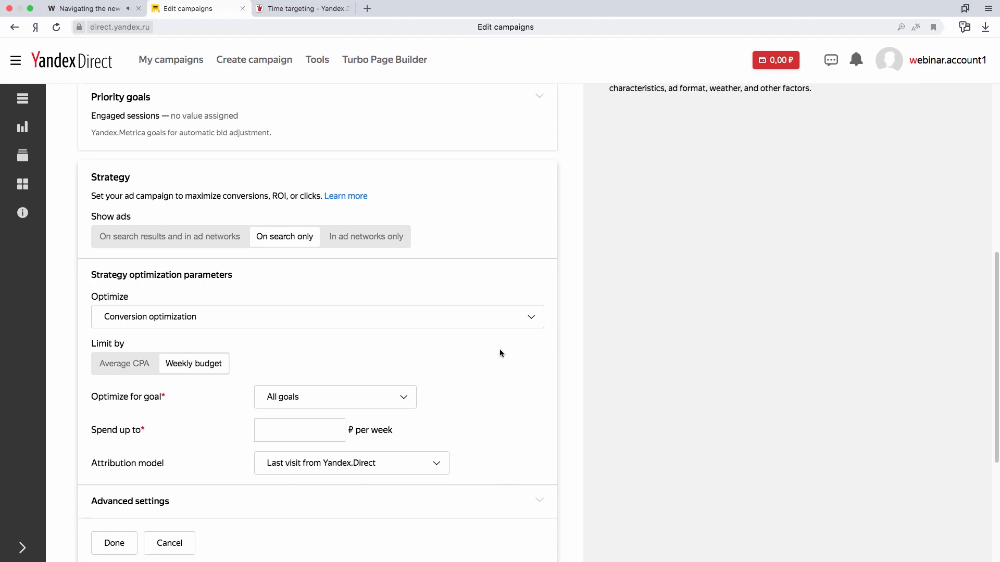
pyautogui.click(321, 416)
pyautogui.write('5000')
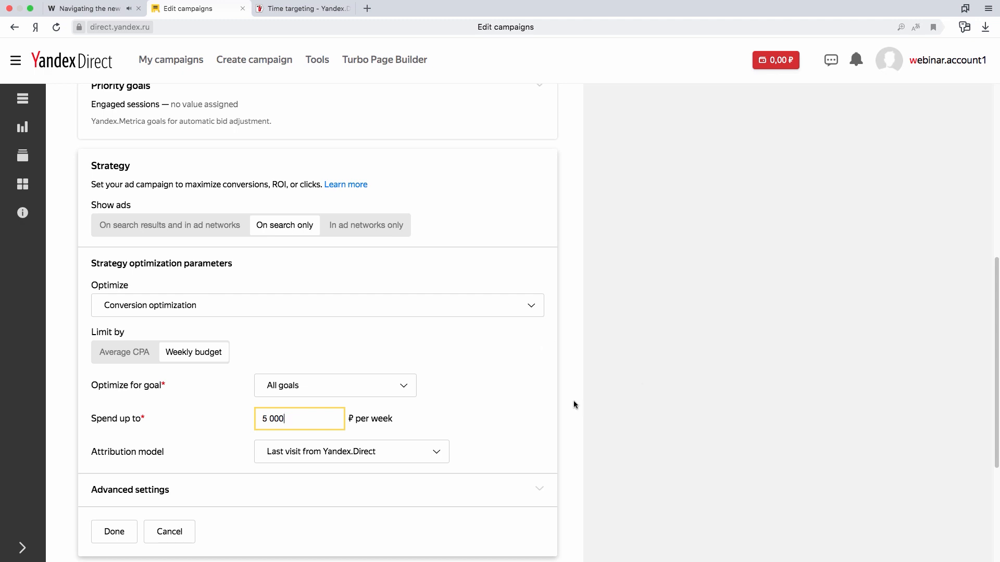
pyautogui.click(544, 395)
pyautogui.scroll(-1, 544, 386)
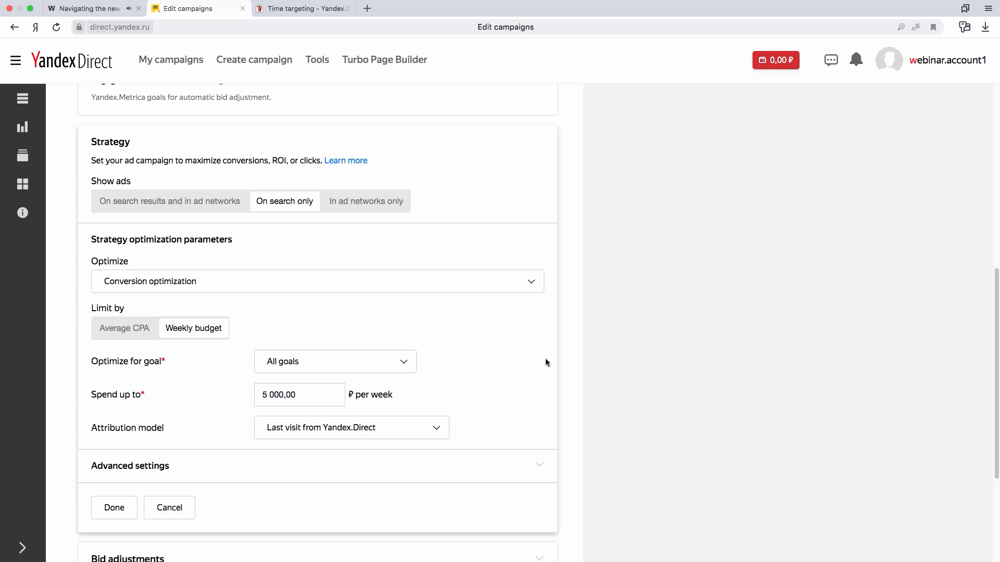
pyautogui.scroll(-1, 520, 353)
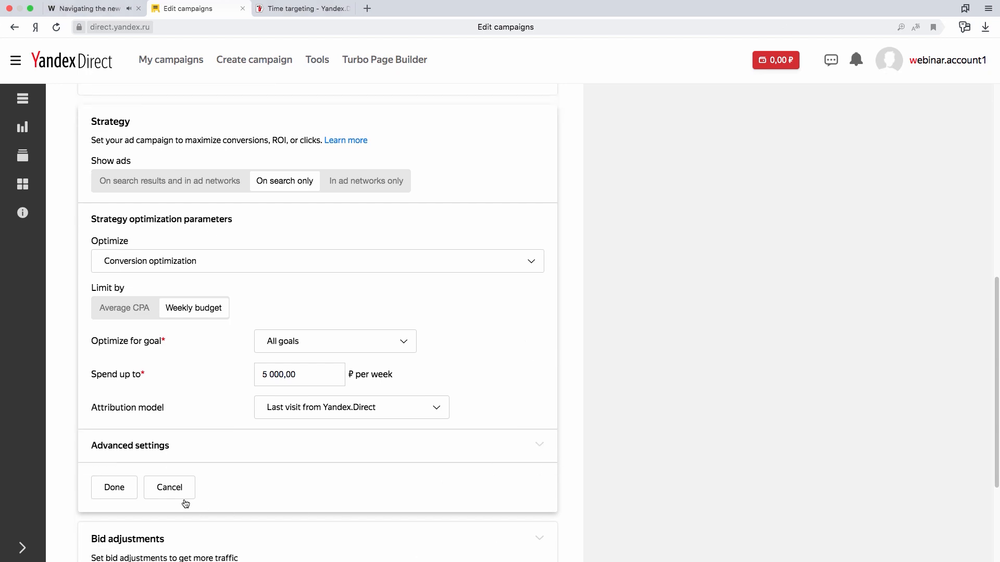
pyautogui.click(114, 487)
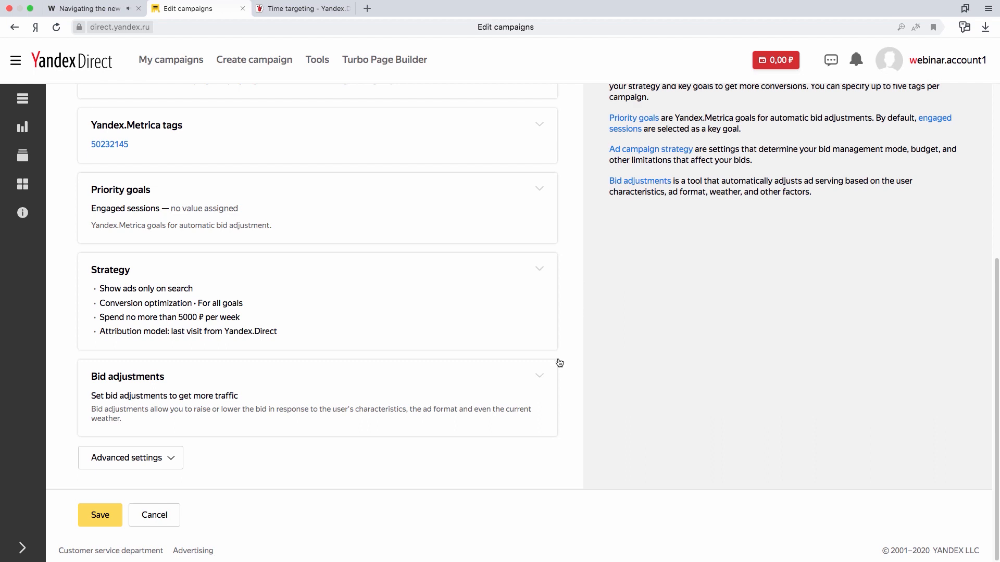
# Add a device bid adjustment that raises bids for all smartphones by 50%, and apply it.
pyautogui.click(541, 379)
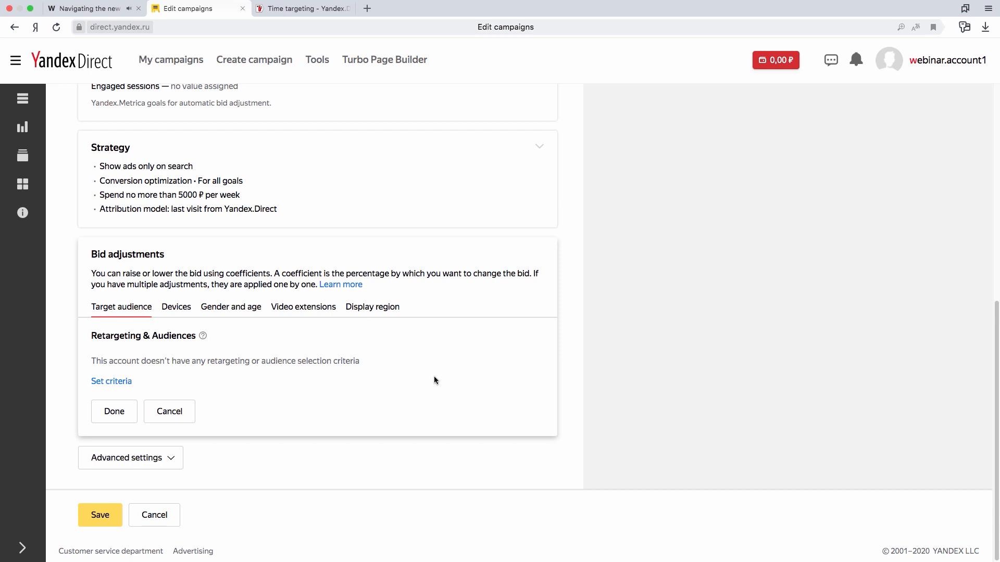
pyautogui.click(187, 309)
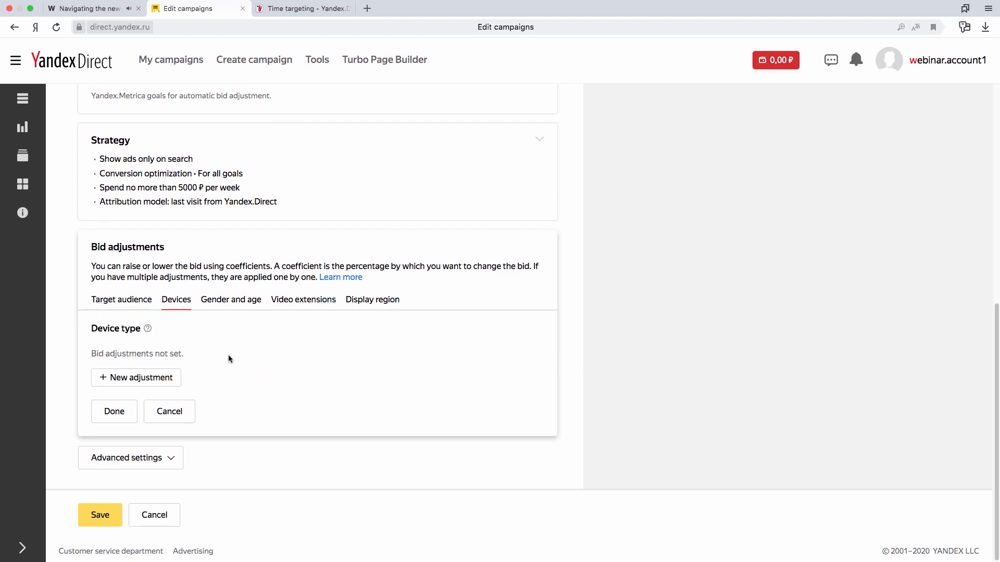
pyautogui.click(165, 380)
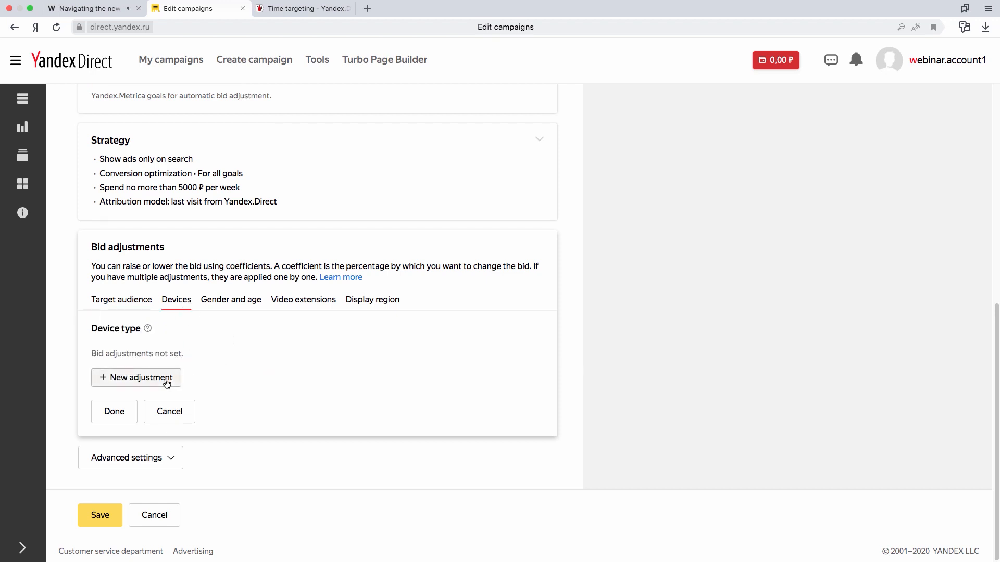
pyautogui.click(109, 318)
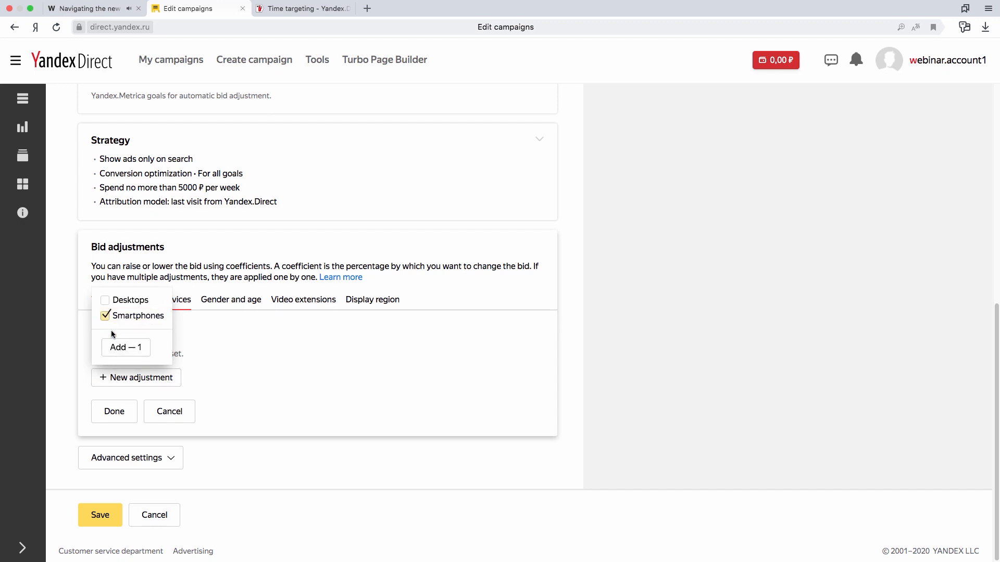
pyautogui.click(125, 347)
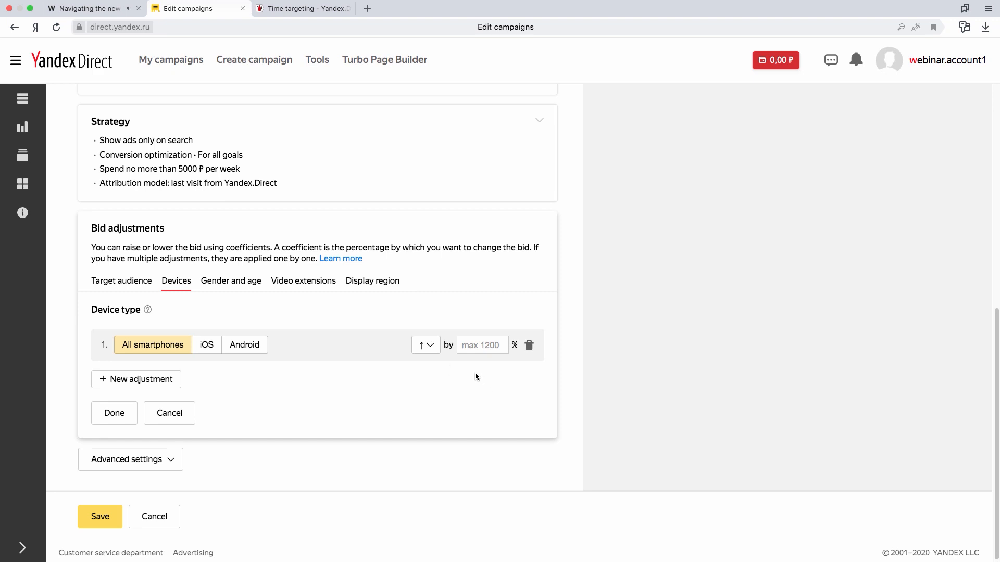
pyautogui.click(473, 344)
pyautogui.write('50')
pyautogui.click(129, 417)
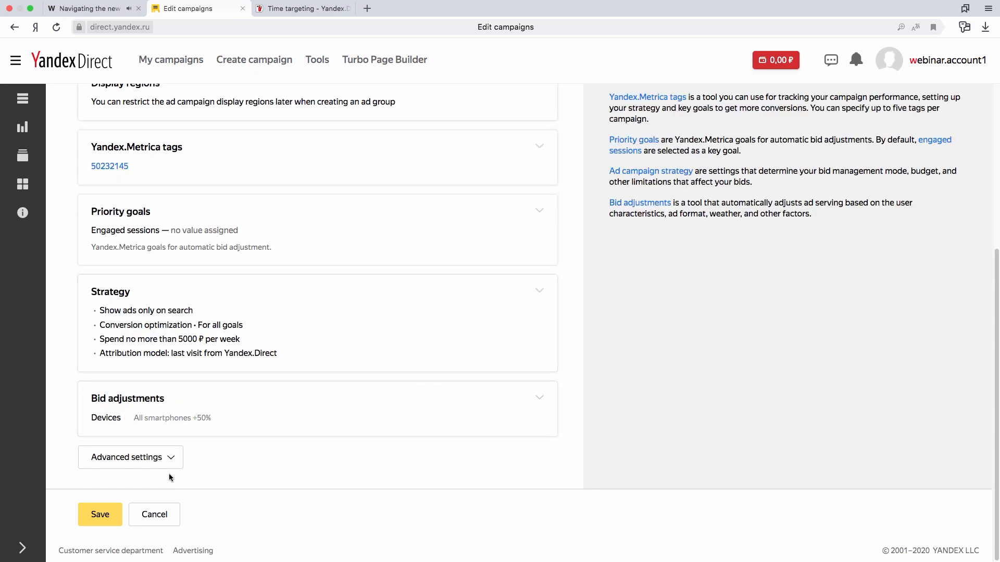
# Show the campaign's advanced settings and look through the geotargeting, negative keywords and vCard options.
pyautogui.click(172, 457)
pyautogui.scroll(-3, 533, 365)
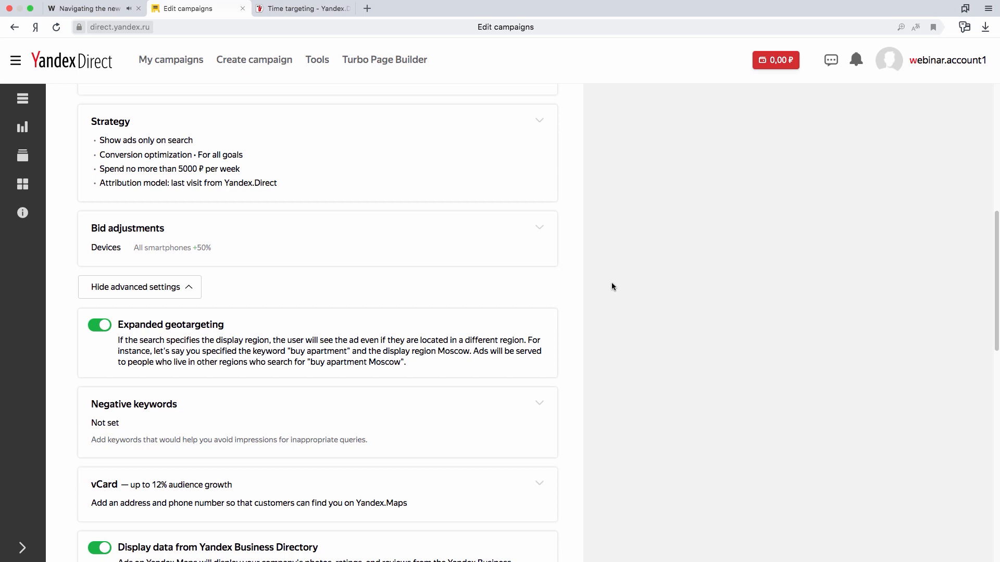
pyautogui.scroll(-3, 612, 286)
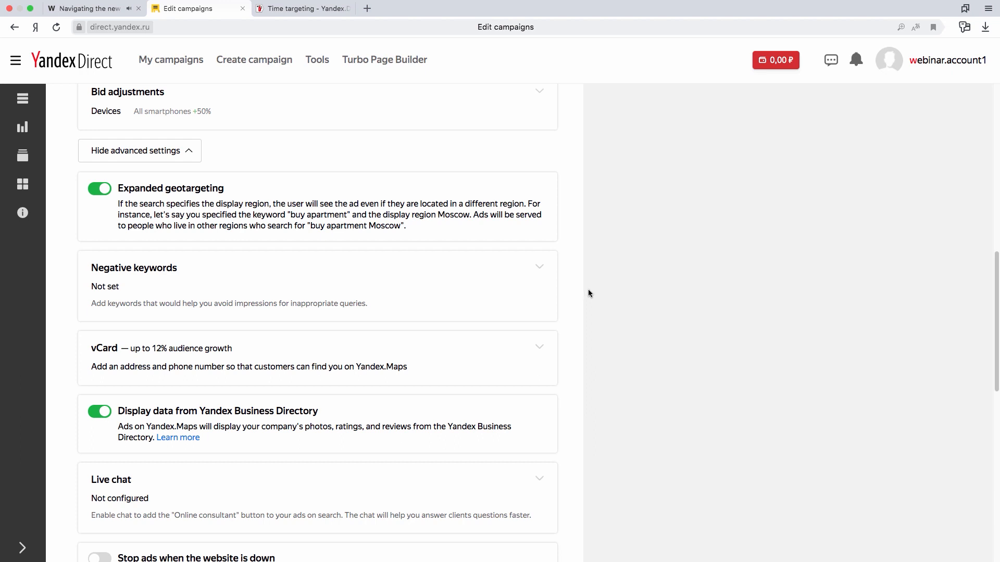
pyautogui.scroll(-1, 587, 287)
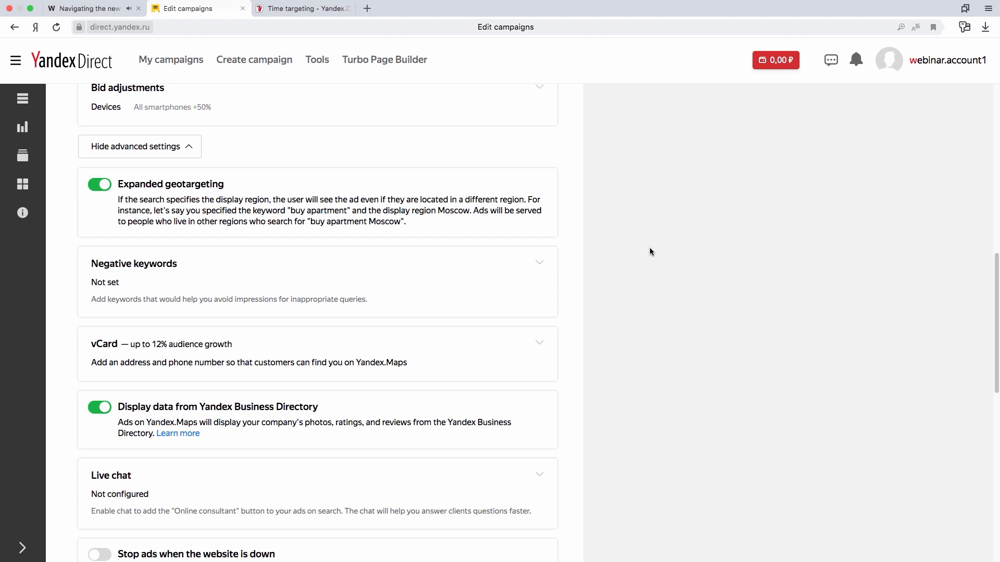
pyautogui.scroll(-3, 650, 249)
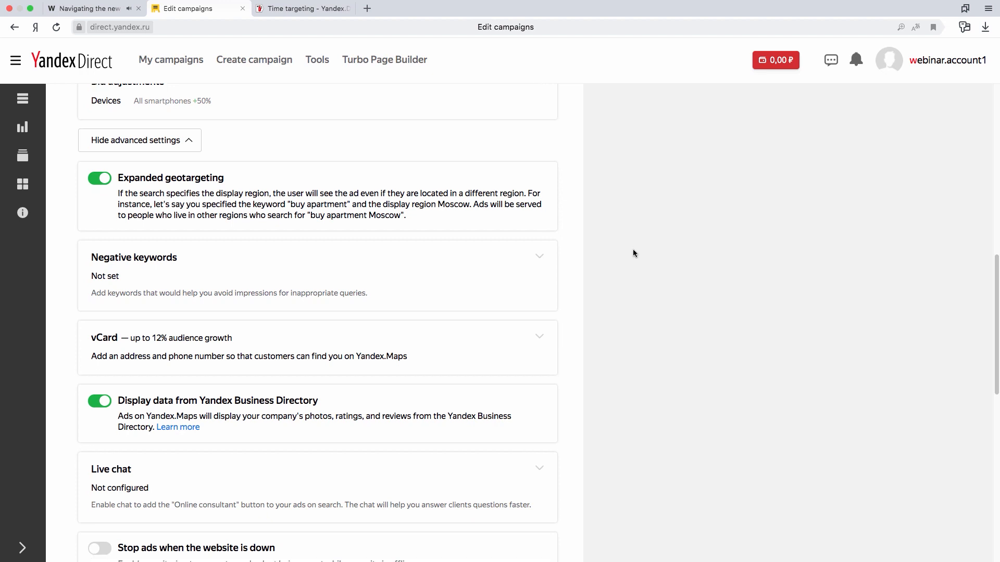
pyautogui.scroll(-4, 599, 259)
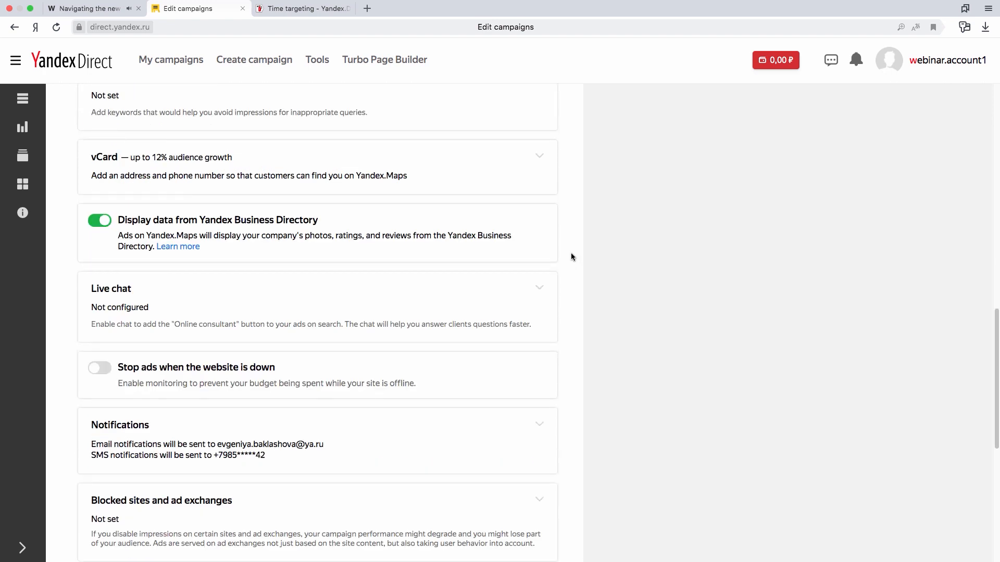
# Review the contact and address fields of the campaign's vCard form, and close it without saving.
pyautogui.click(540, 157)
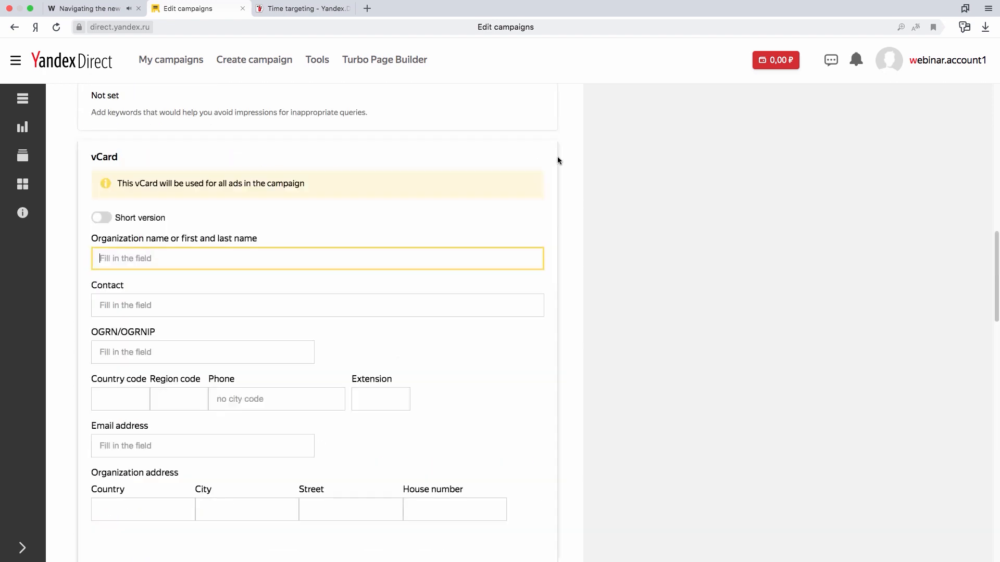
pyautogui.click(608, 218)
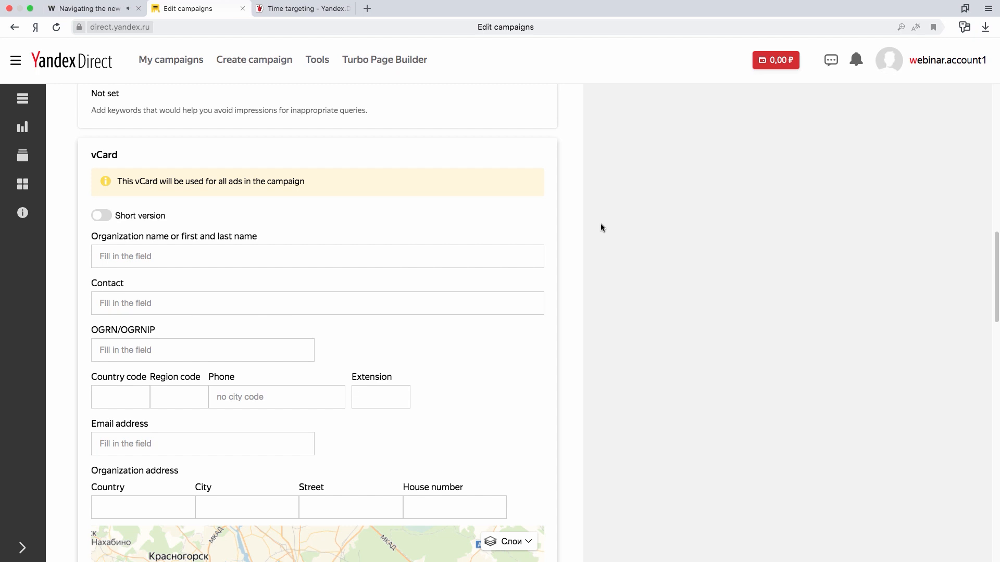
pyautogui.scroll(-5, 596, 224)
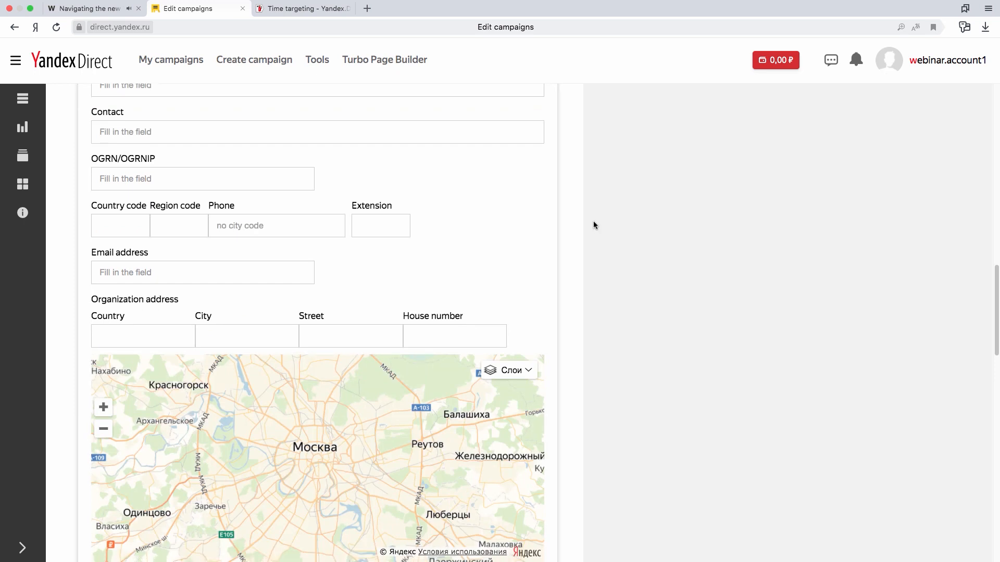
pyautogui.scroll(-10, 593, 221)
pyautogui.click(189, 506)
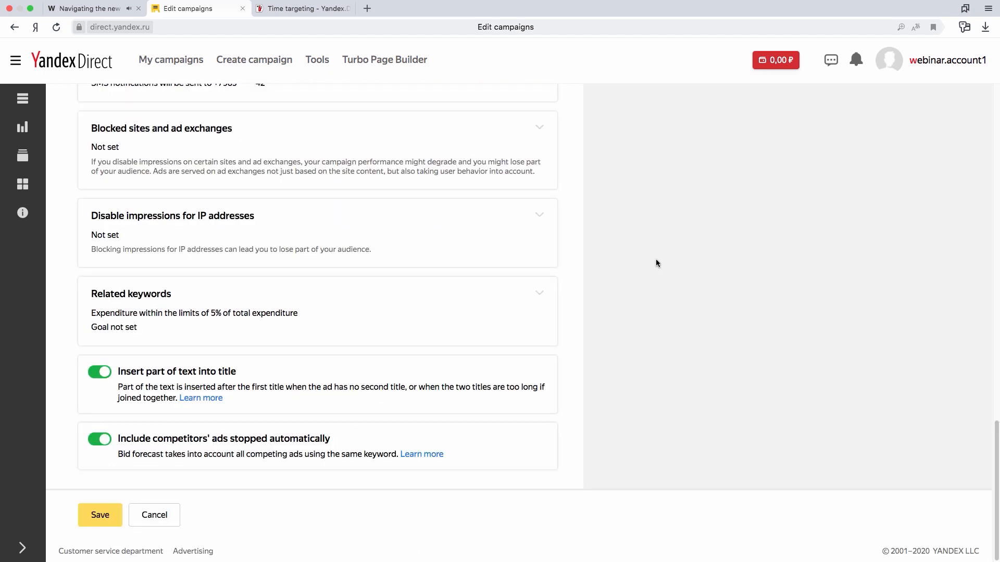
# Enable stopping ads when the website is down in the advanced settings.
pyautogui.scroll(7, 650, 256)
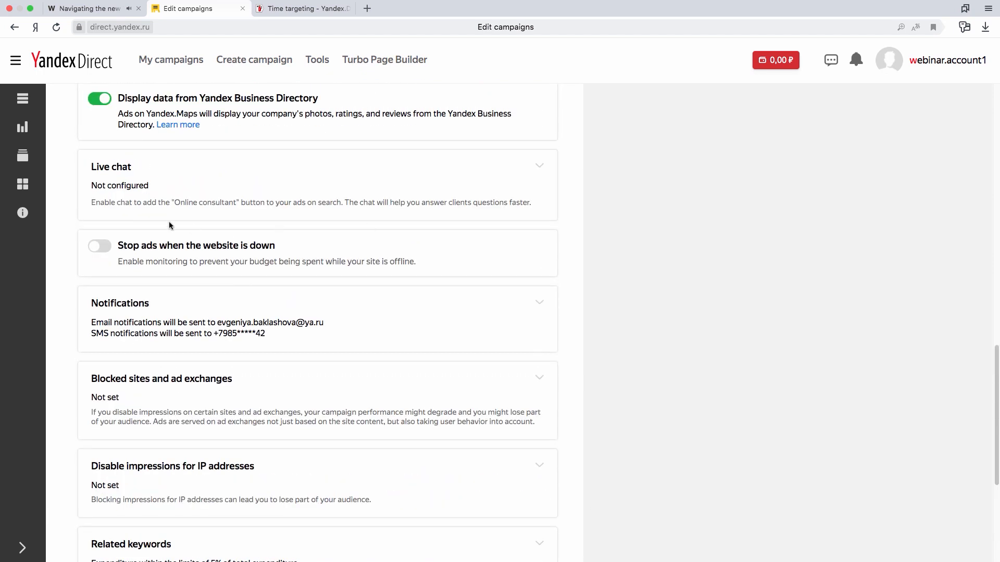
pyautogui.scroll(6, 197, 204)
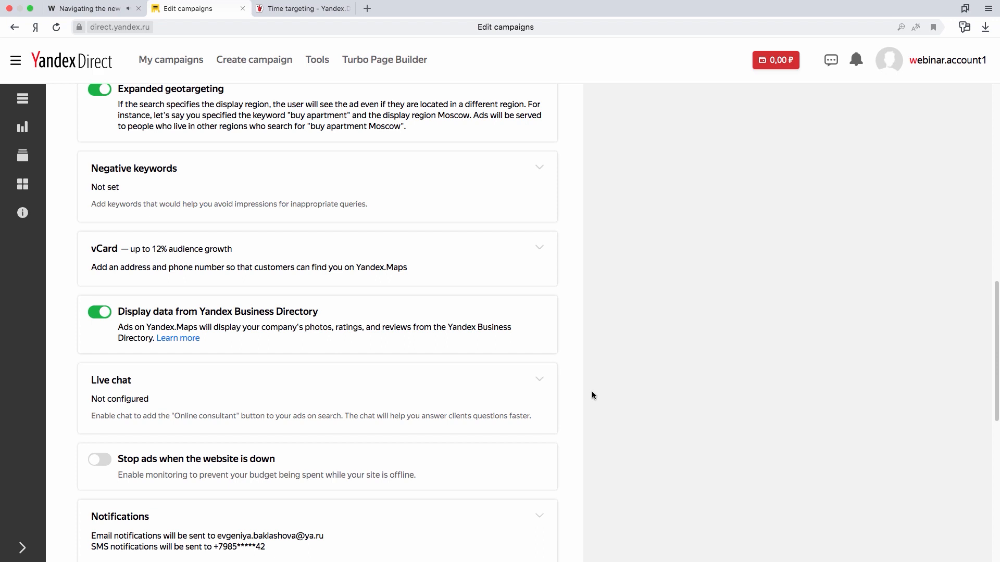
pyautogui.scroll(-2, 588, 384)
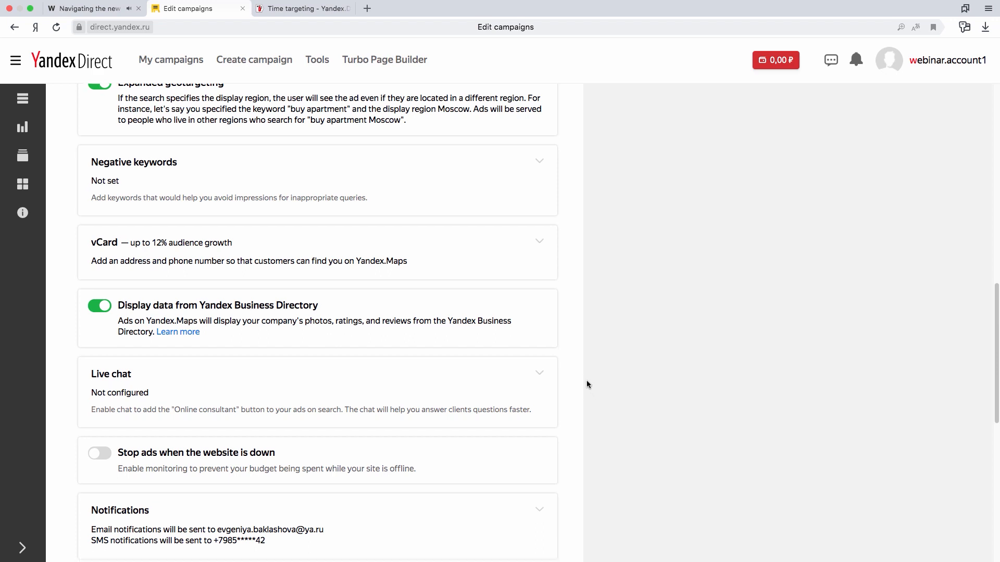
pyautogui.scroll(-10, 588, 385)
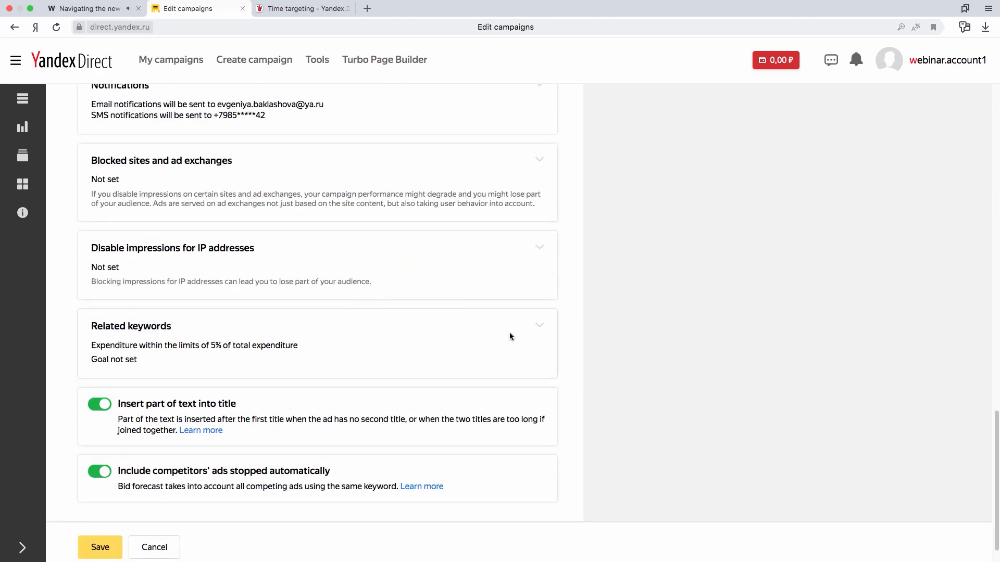
pyautogui.scroll(2, 125, 112)
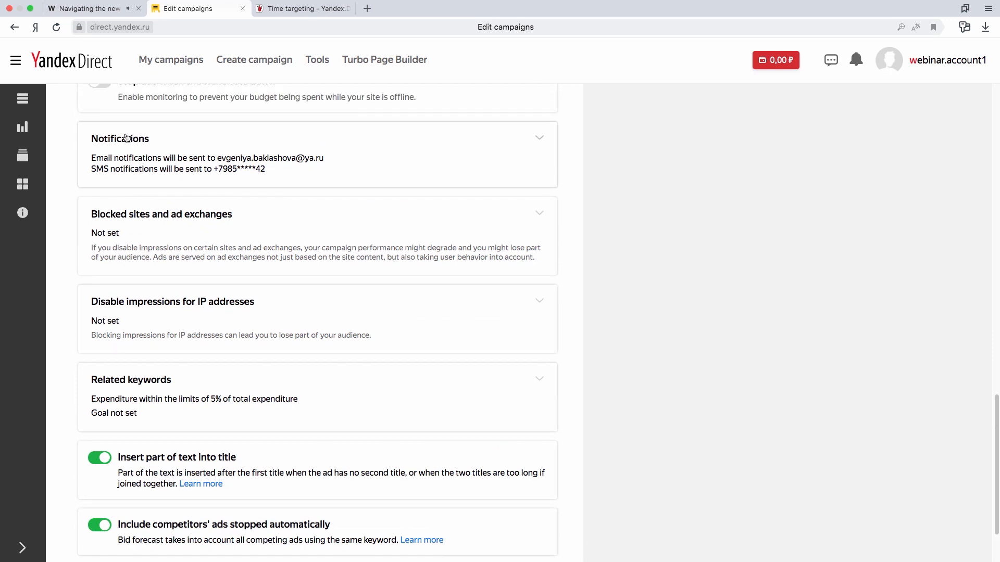
pyautogui.click(100, 116)
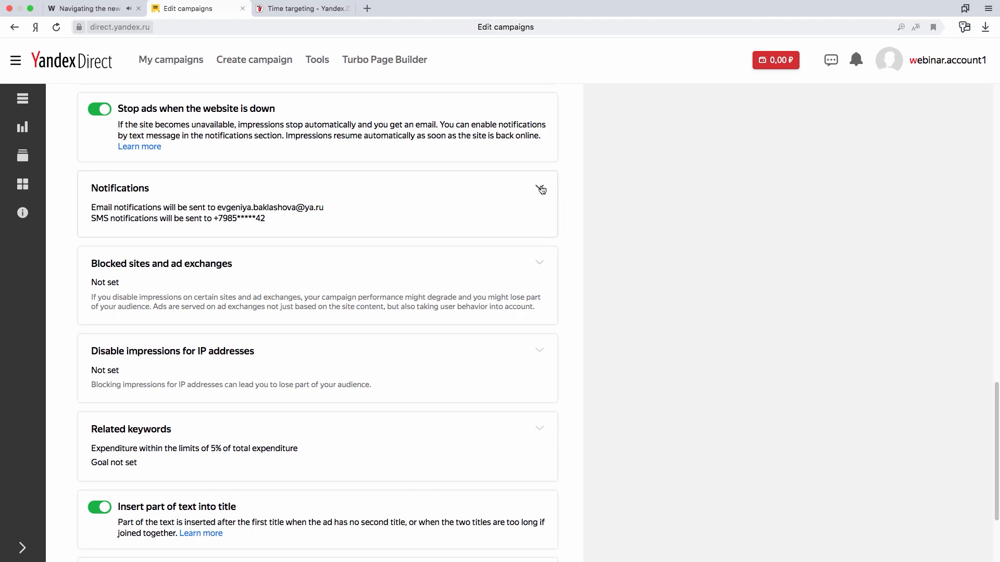
# Set the maximum expenditure on related keyword impressions to 10% of total campaign expenditure and apply it.
pyautogui.scroll(-1, 663, 257)
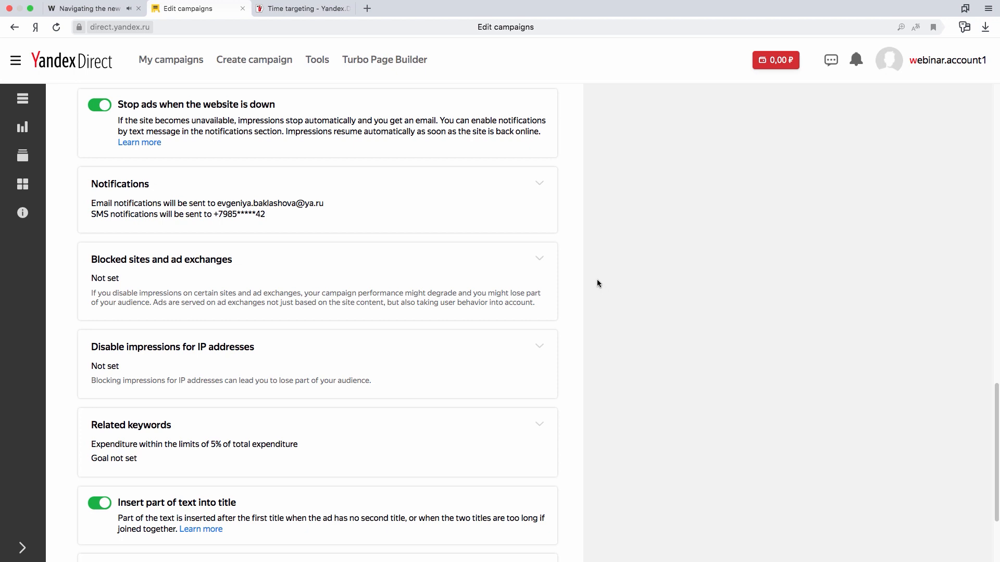
pyautogui.scroll(-1, 604, 278)
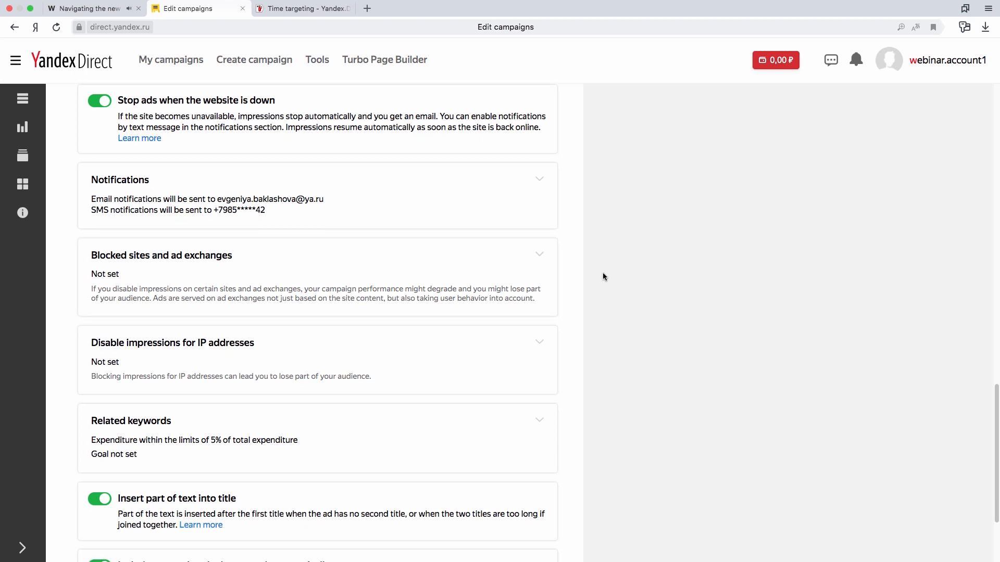
pyautogui.scroll(-1, 602, 271)
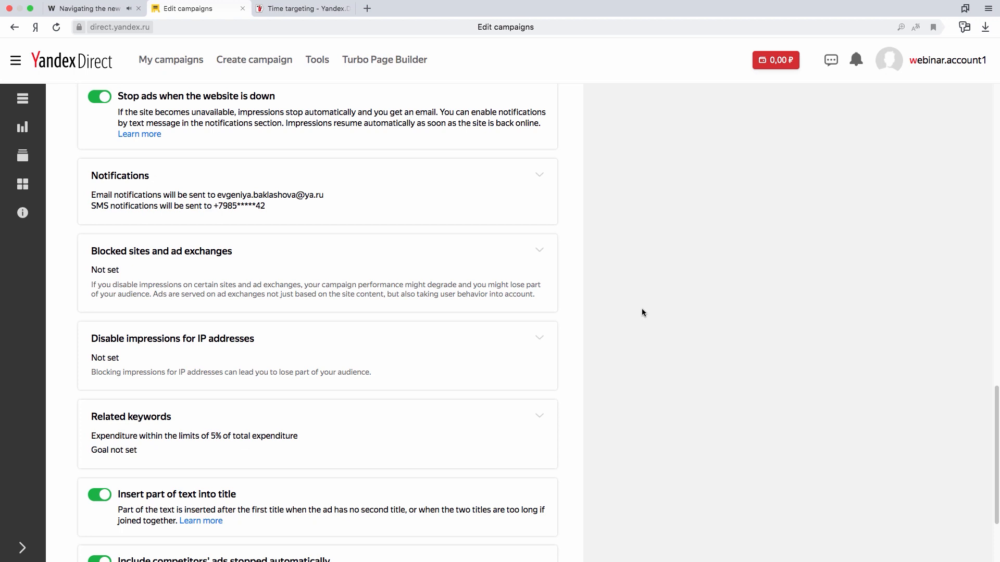
pyautogui.scroll(-2, 642, 312)
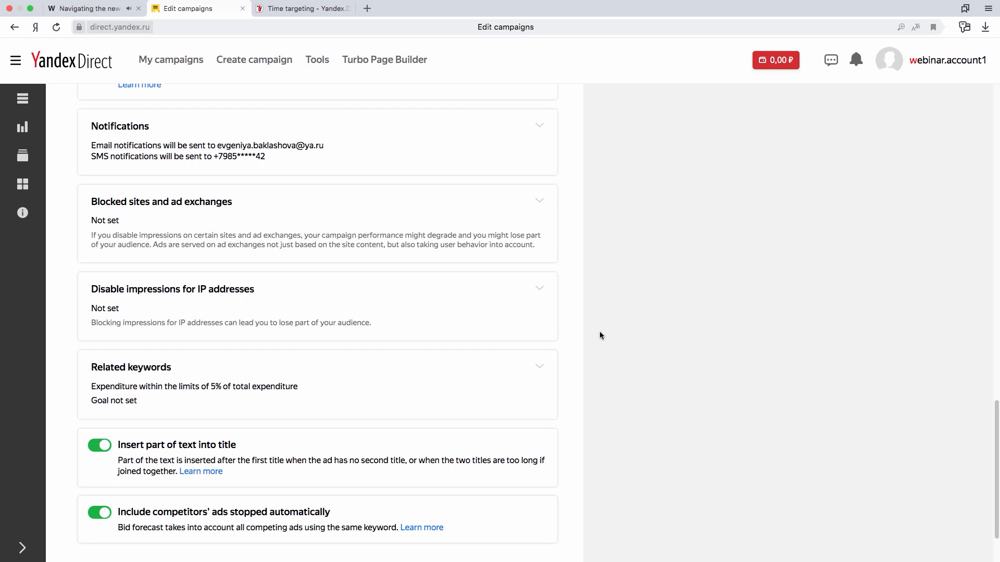
pyautogui.click(540, 366)
pyautogui.scroll(-3, 635, 320)
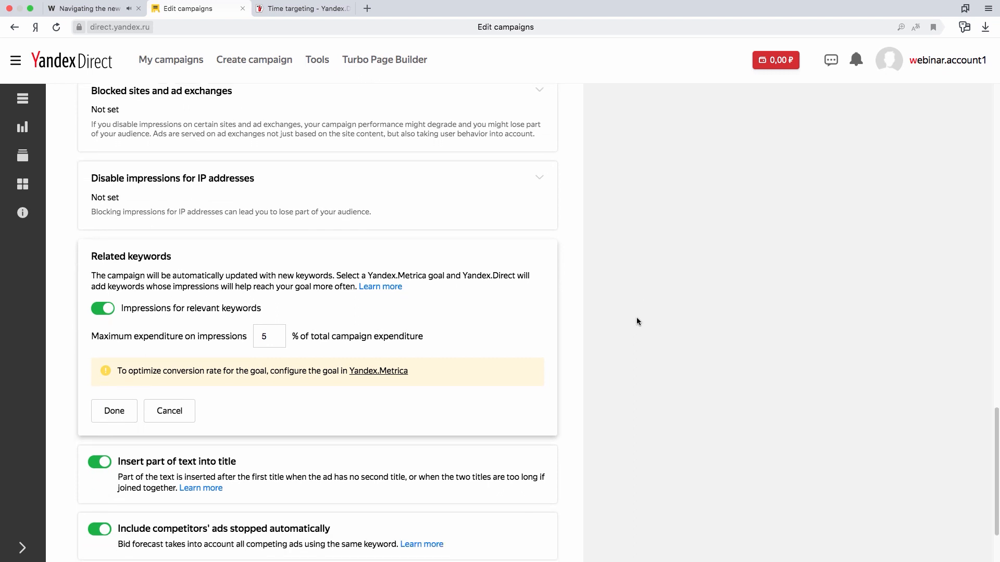
pyautogui.click(272, 336)
pyautogui.press('BackSpace')
pyautogui.write('10')
pyautogui.click(540, 311)
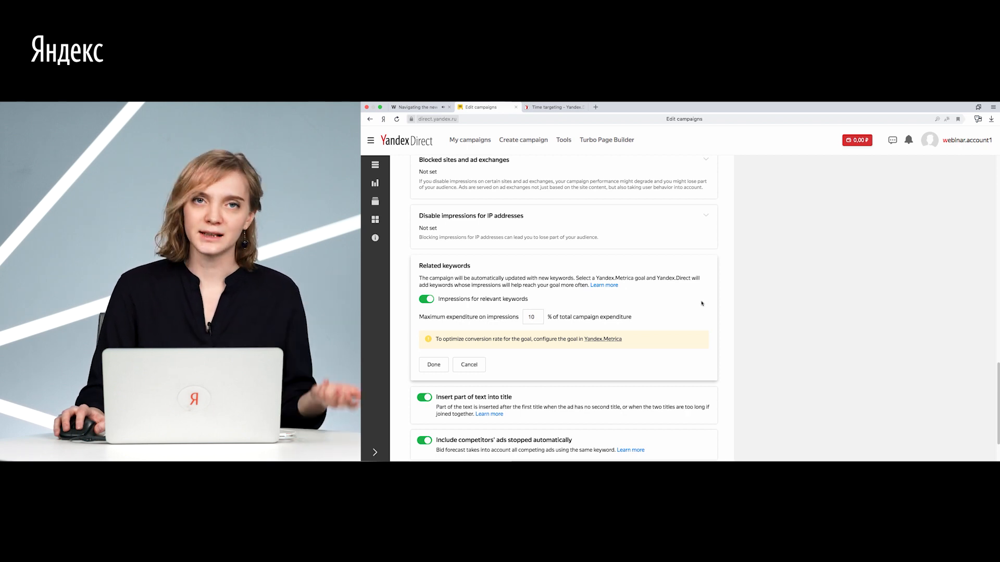
pyautogui.scroll(-2, 625, 323)
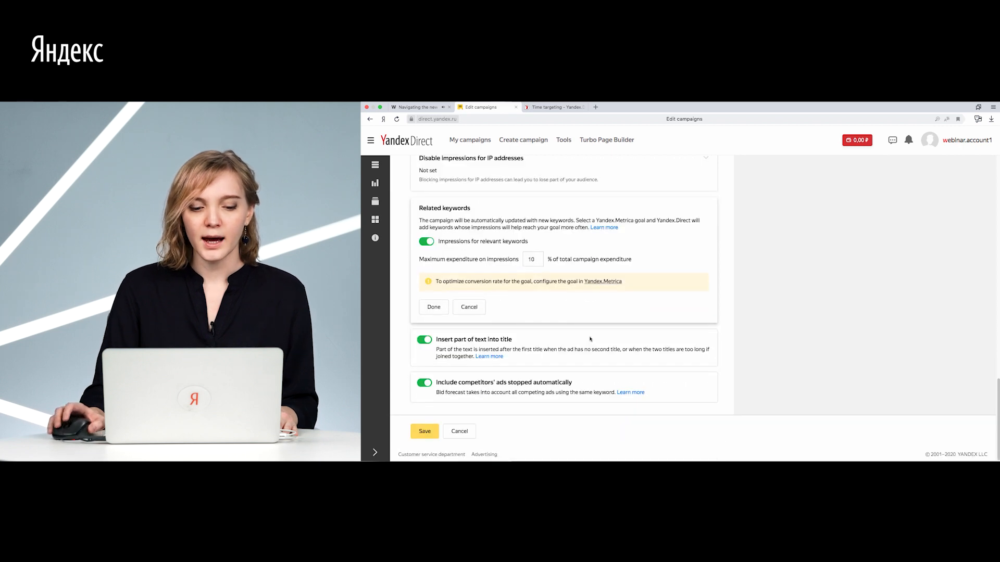
pyautogui.click(427, 310)
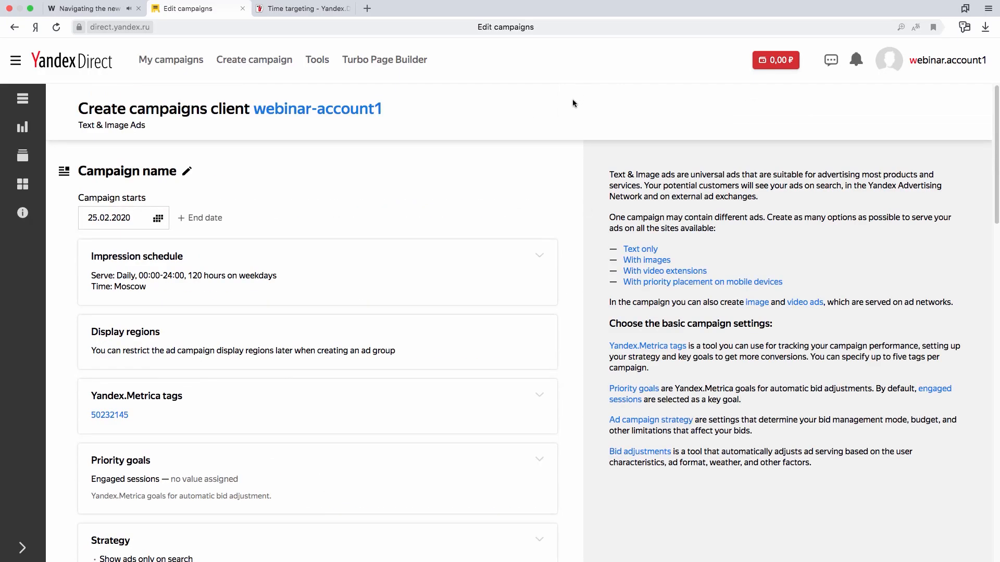
pyautogui.scroll(-20, 582, 250)
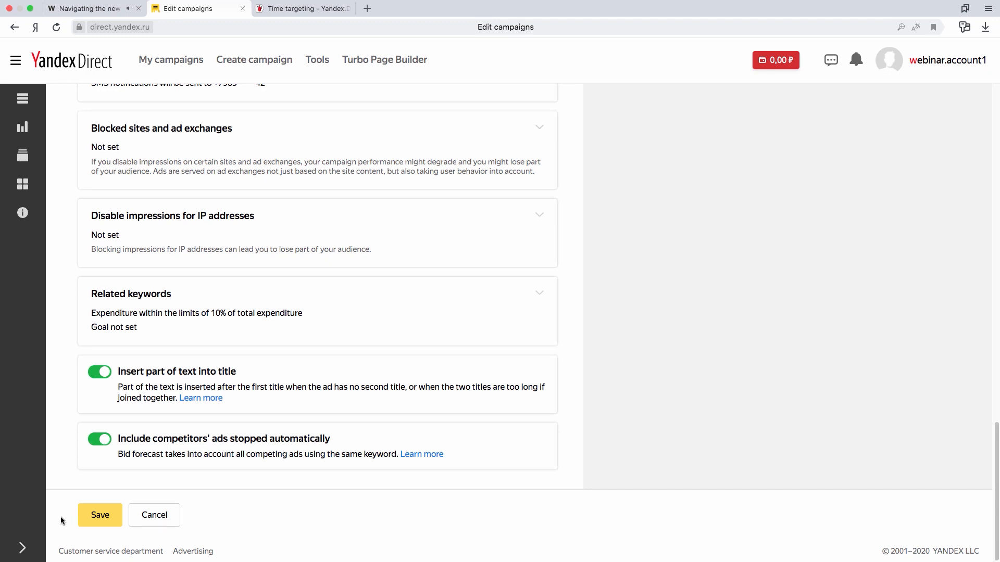
# Save the campaign settings and enable autotargeting for the new ad group.
pyautogui.click(100, 515)
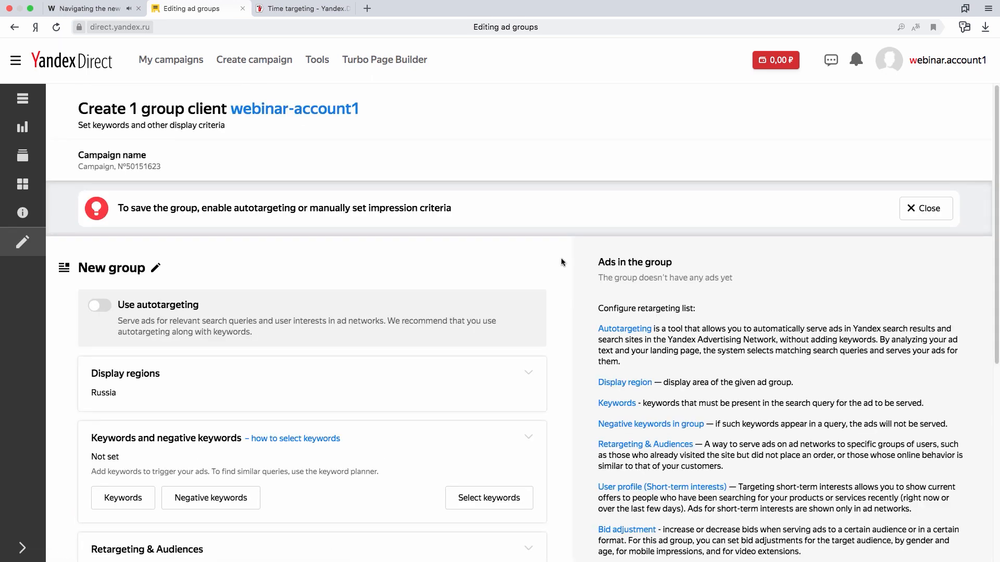
pyautogui.scroll(-2, 561, 256)
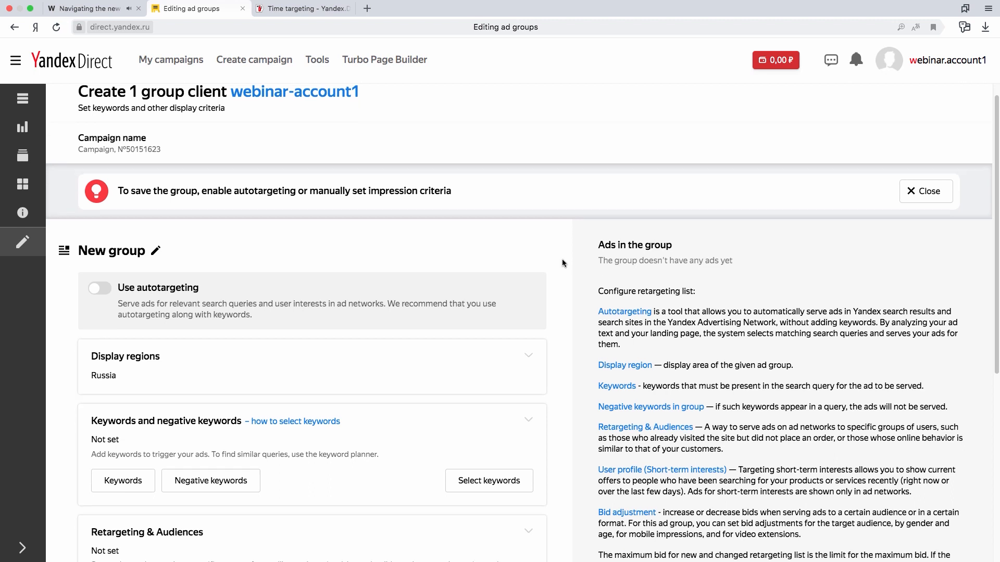
pyautogui.scroll(-4, 563, 258)
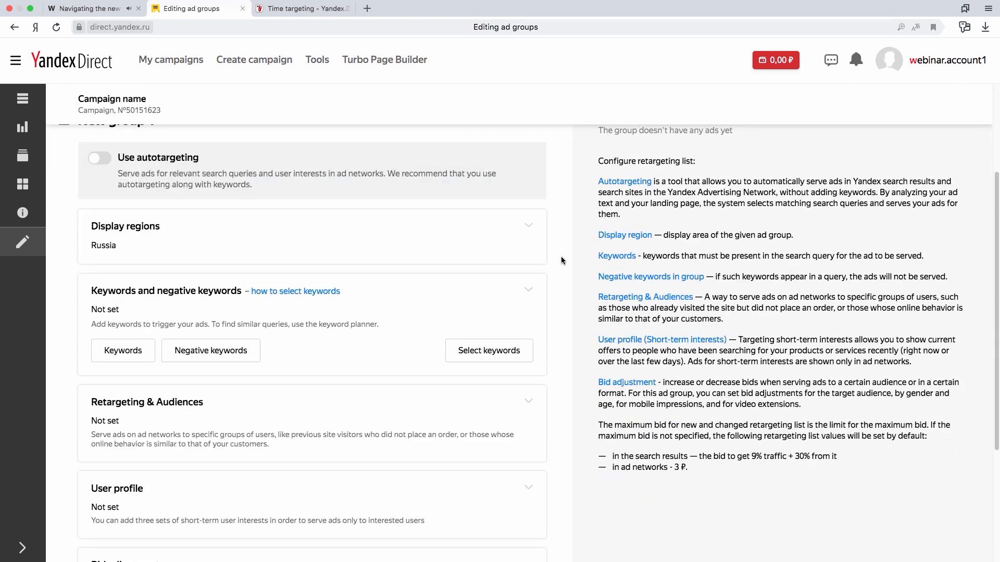
pyautogui.scroll(2, 561, 256)
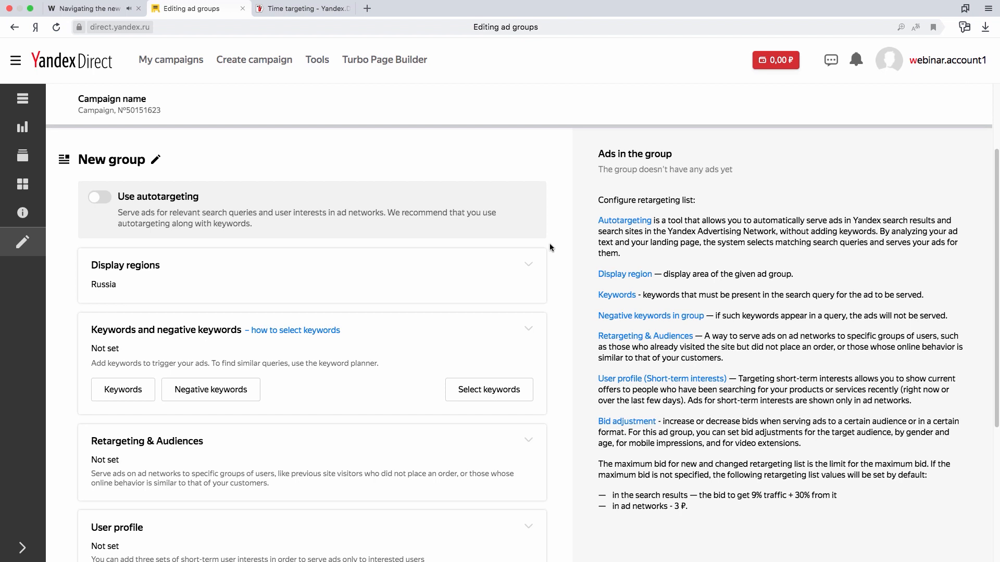
pyautogui.scroll(-5, 549, 242)
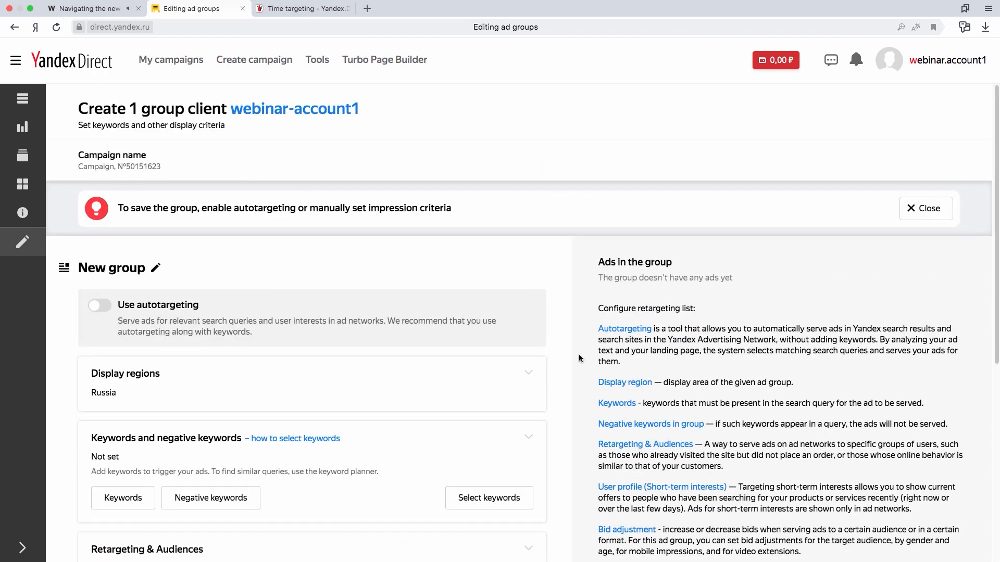
pyautogui.scroll(-1, 580, 358)
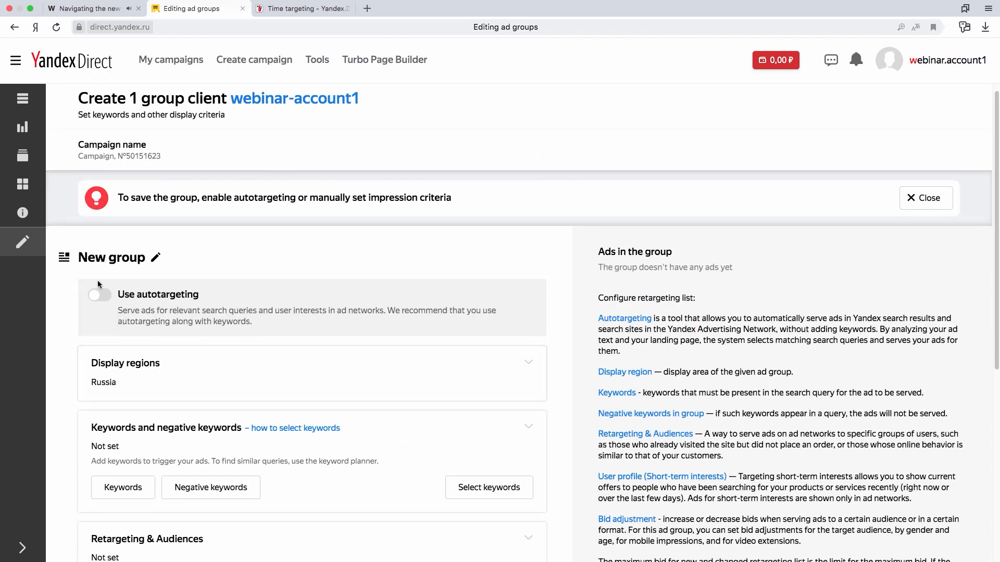
pyautogui.click(103, 298)
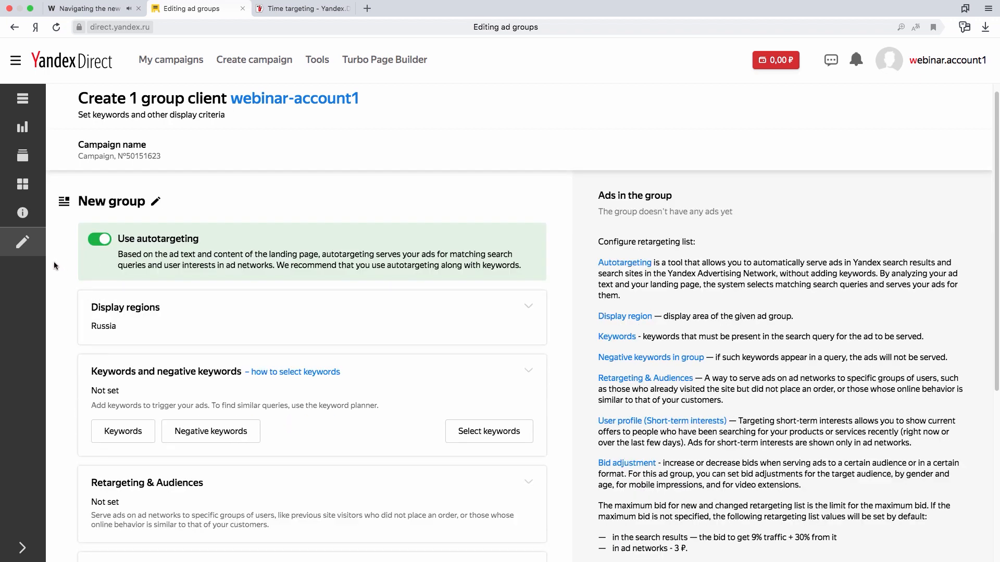
# Switch to the Webinar_materials workbook in Excel and copy the full keyword list from the Keywords row.
pyautogui.scroll(-3, 571, 282)
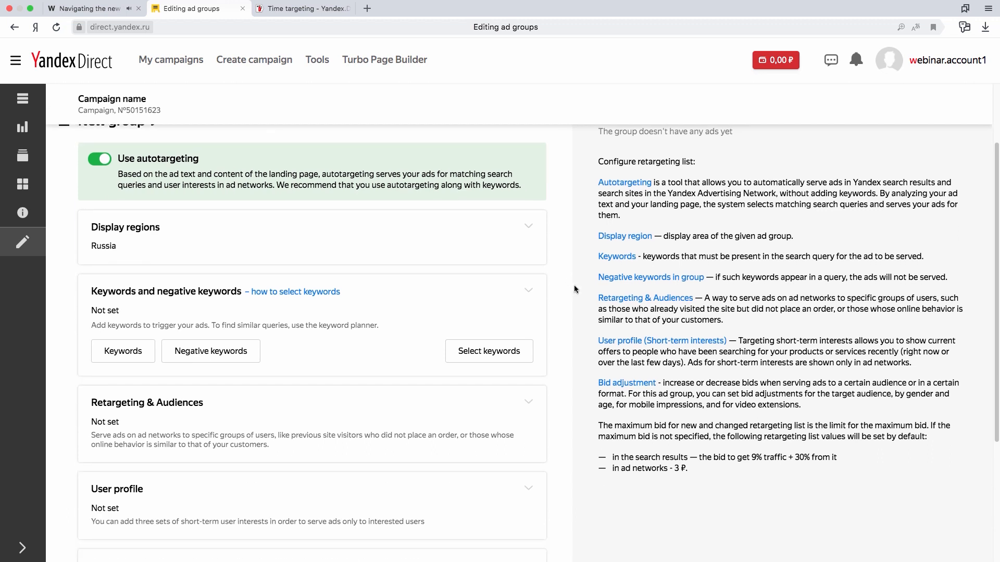
pyautogui.hotkey('ctrl', 'Right')
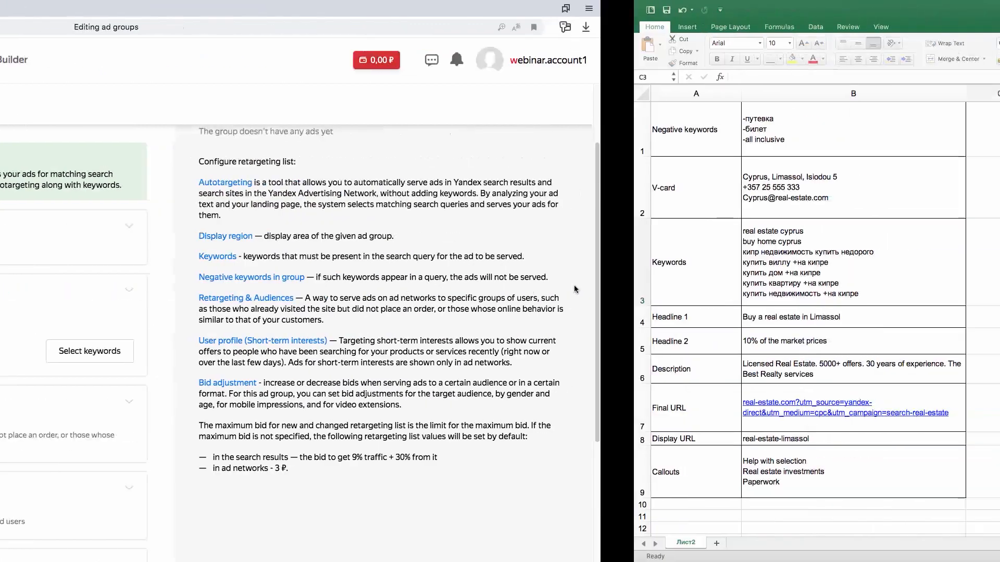
pyautogui.doubleClick(213, 268)
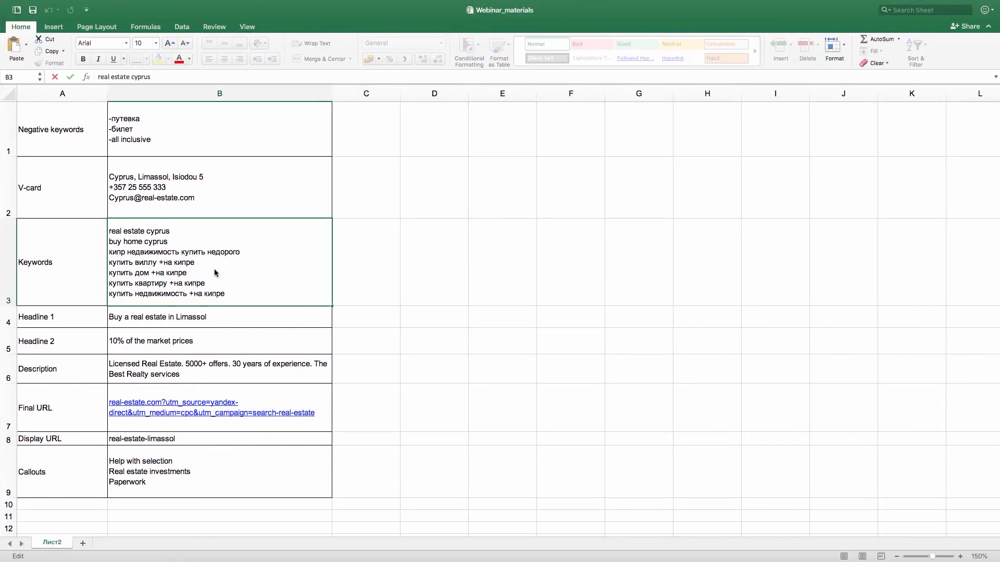
pyautogui.doubleClick(198, 268)
pyautogui.click(180, 271)
pyautogui.moveTo(229, 293); pyautogui.dragTo(109, 225)
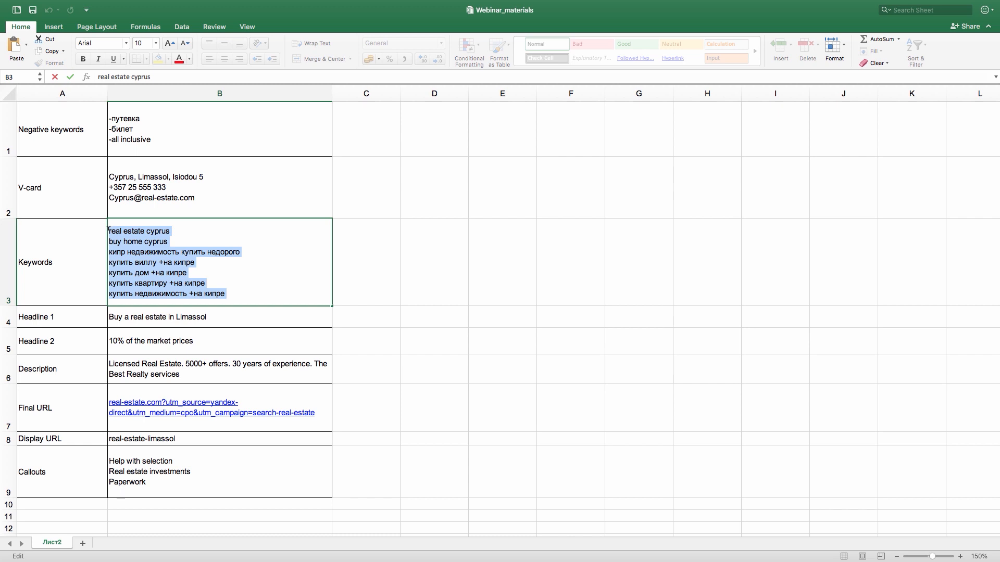
pyautogui.press('super+c')
# Return to Yandex Direct and paste the copied list into the new group's keywords.
pyautogui.hotkey('ctrl', 'Left')
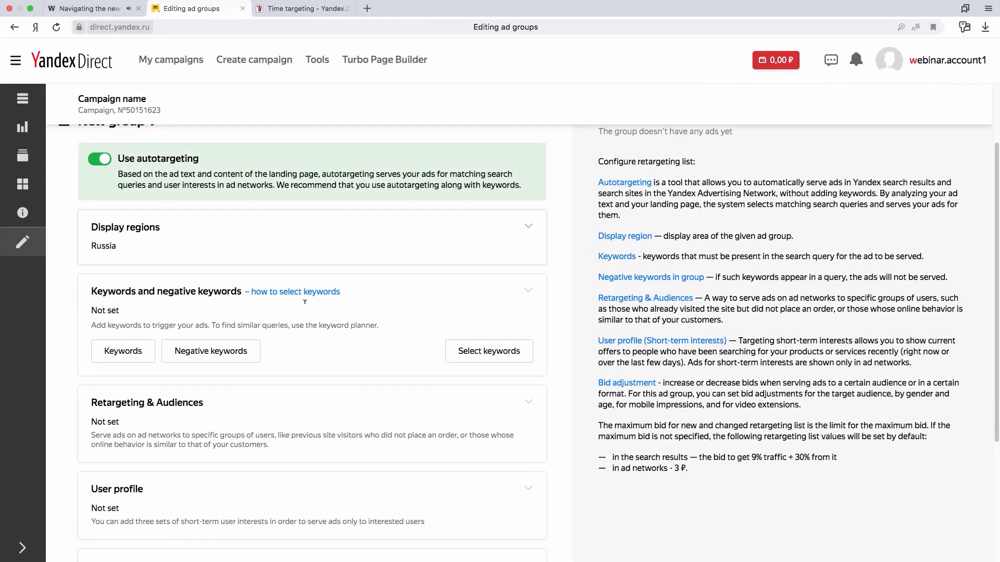
pyautogui.click(118, 351)
pyautogui.press('super+v')
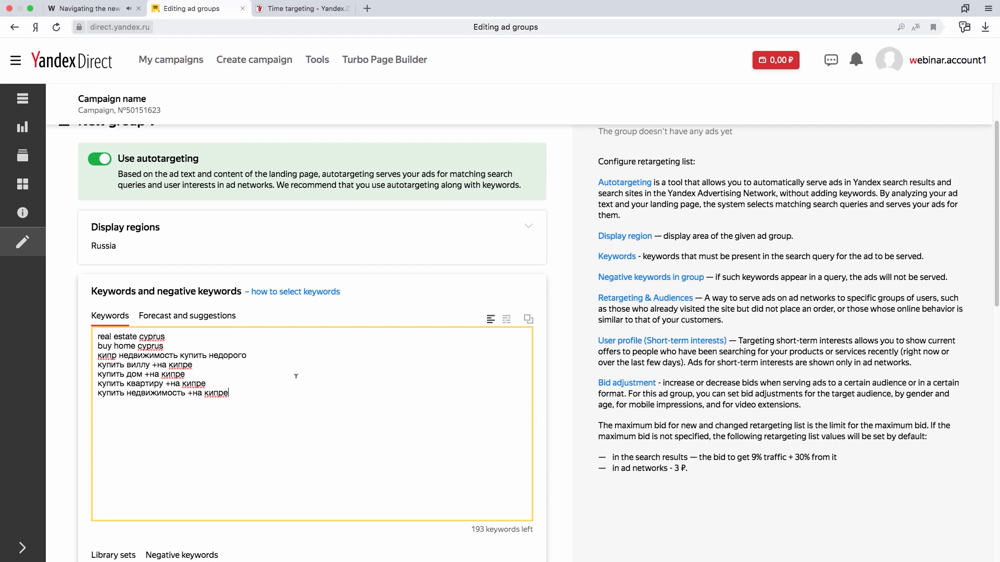
# Link the "Travel - Negative Keywords list" library set to the group and apply the keyword settings.
pyautogui.scroll(-1, 295, 376)
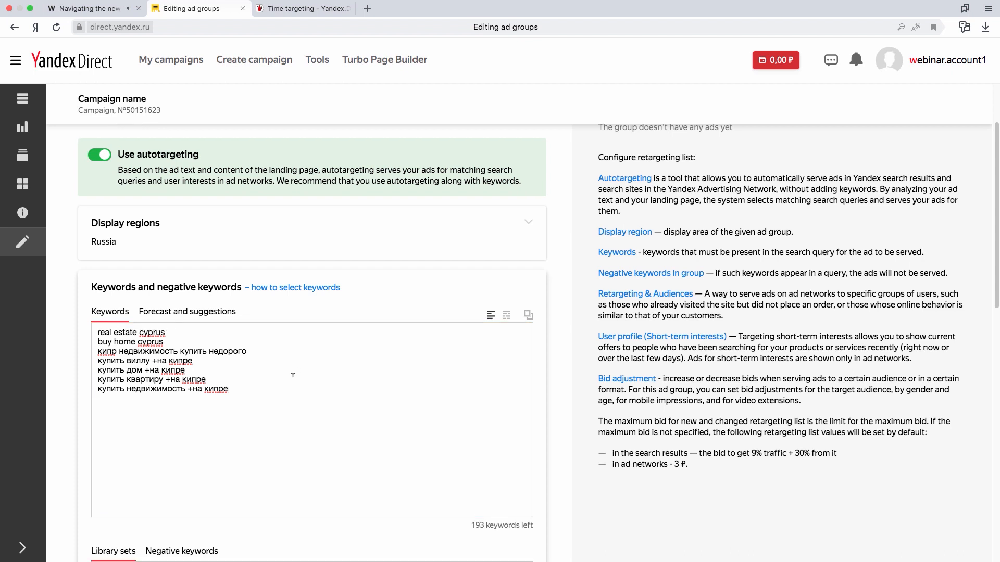
pyautogui.scroll(-3, 294, 374)
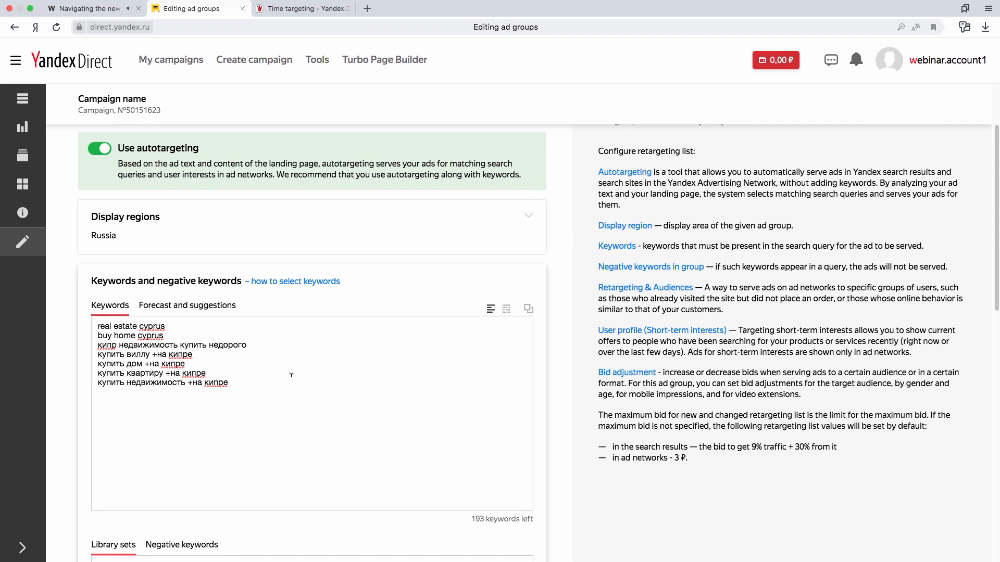
pyautogui.scroll(-15, 291, 375)
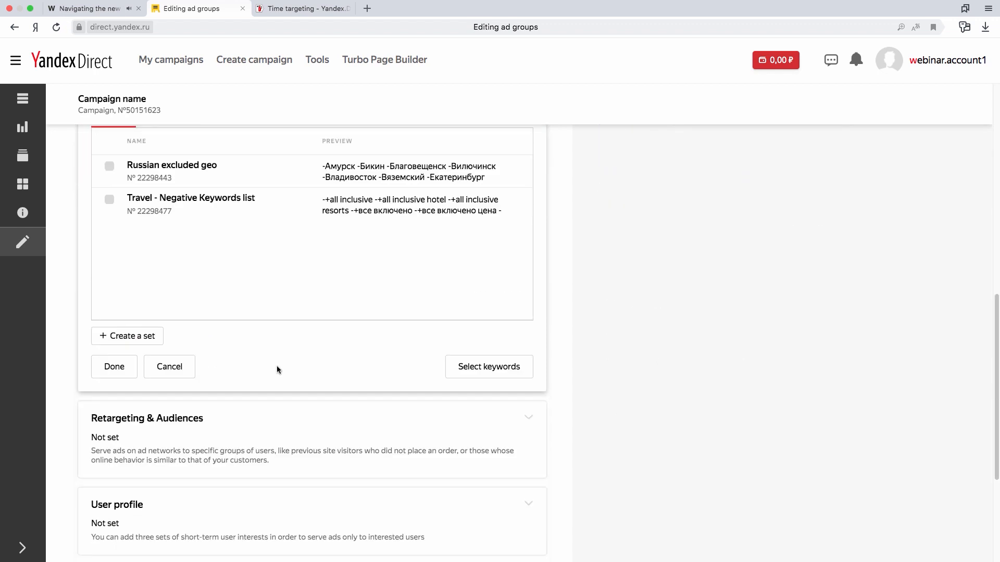
pyautogui.scroll(2, 279, 334)
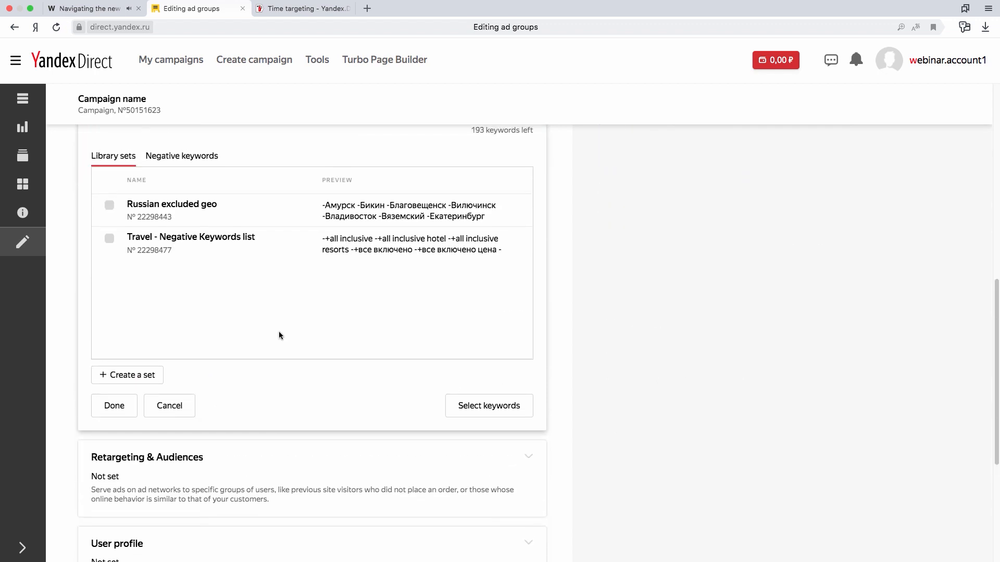
pyautogui.scroll(1, 279, 336)
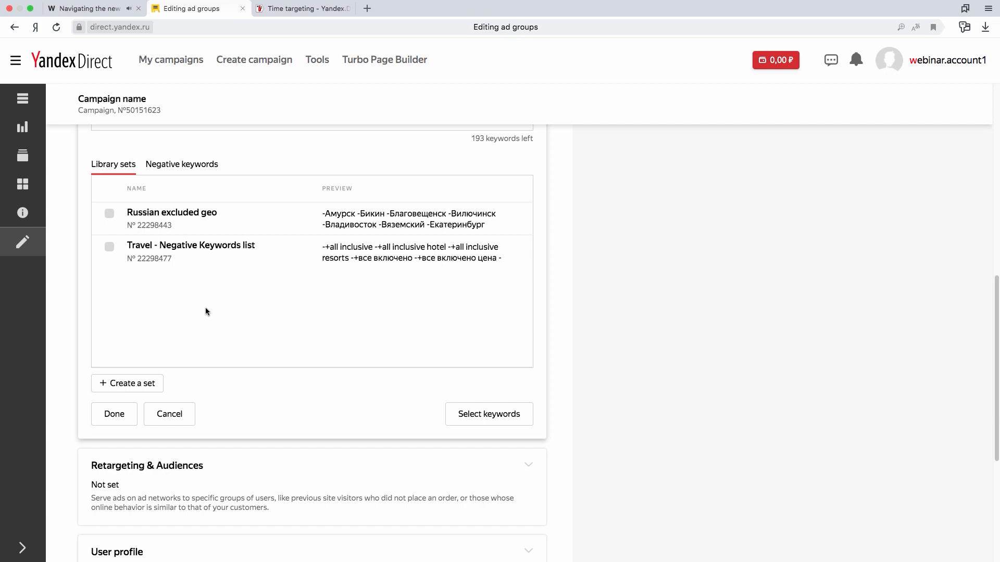
pyautogui.click(110, 249)
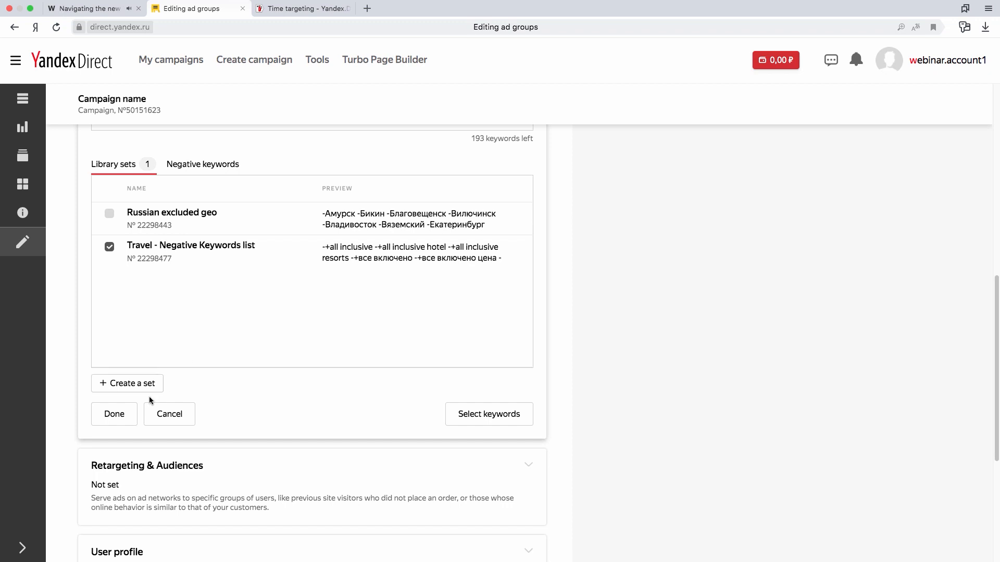
pyautogui.click(115, 414)
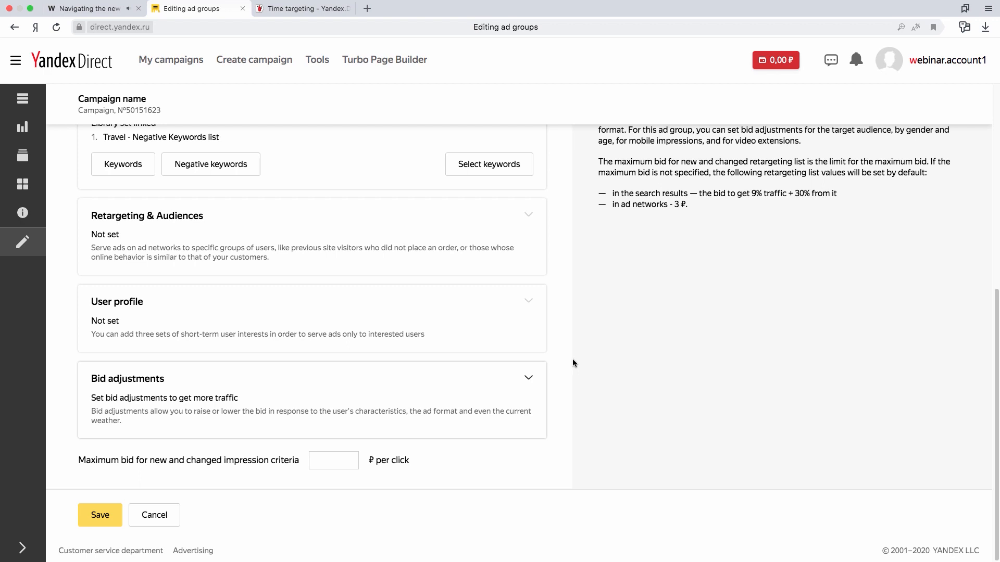
# Close the group's bid adjustments unchanged, set the maximum bid for new and changed impression criteria to 50 ₽ per click, and save the group.
pyautogui.scroll(-5, 391, 448)
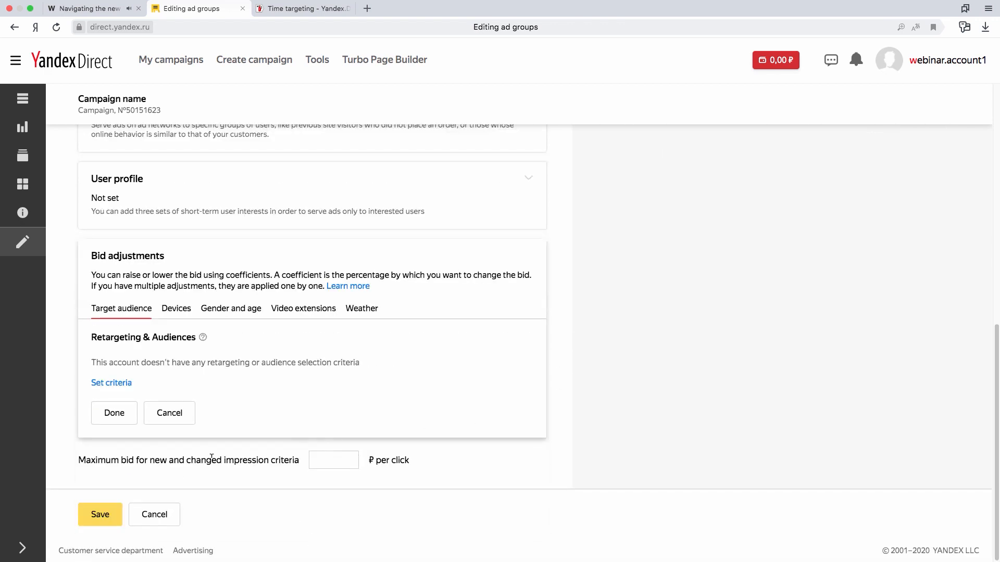
pyautogui.click(170, 412)
pyautogui.click(341, 459)
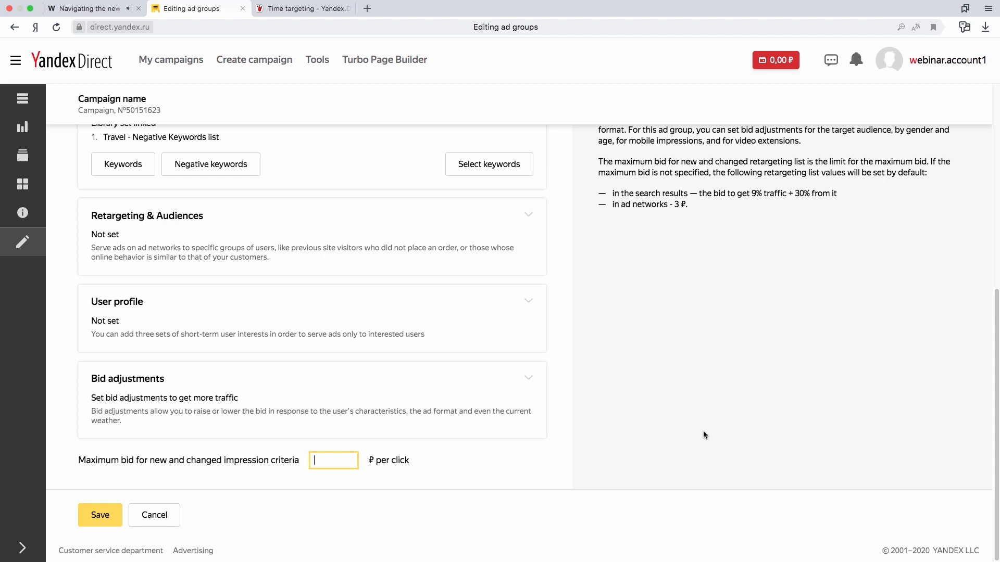
pyautogui.write('50')
pyautogui.click(105, 515)
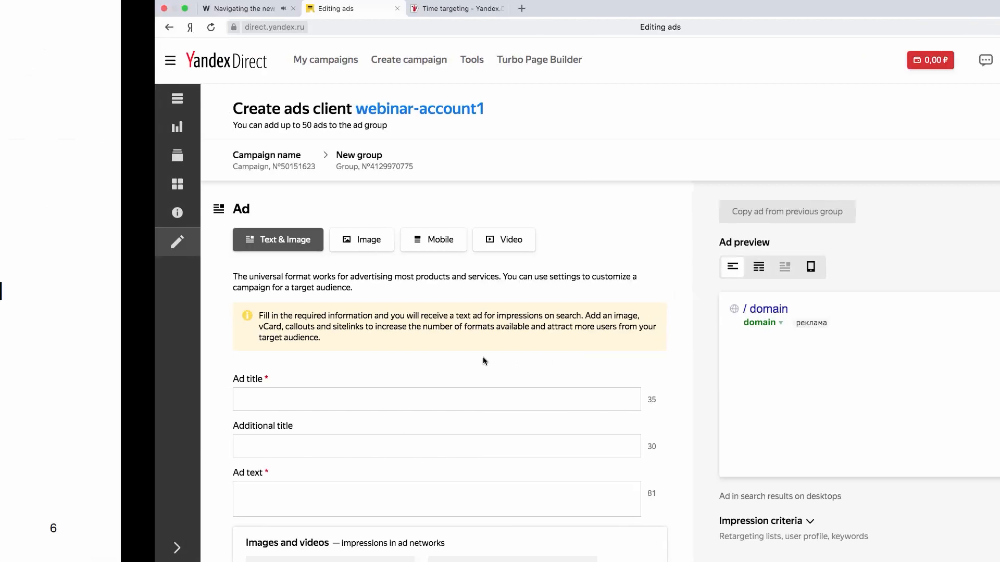
# Fill in the ad title "Buy a real estate in Limassol" and additional title "10% of the market prices" from the Excel workbook's headlines.
pyautogui.hotkey('ctrl', 'Right')
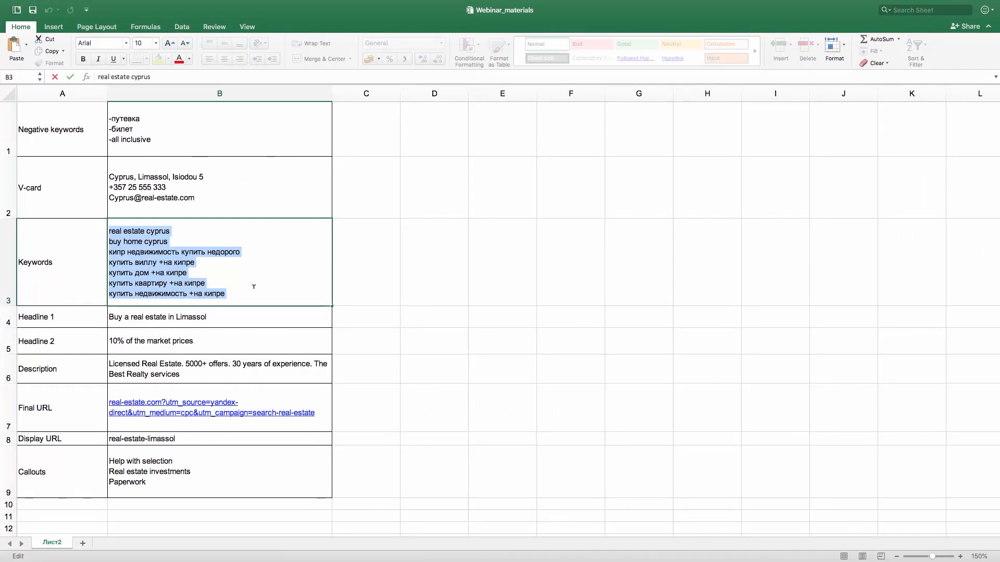
pyautogui.click(237, 316)
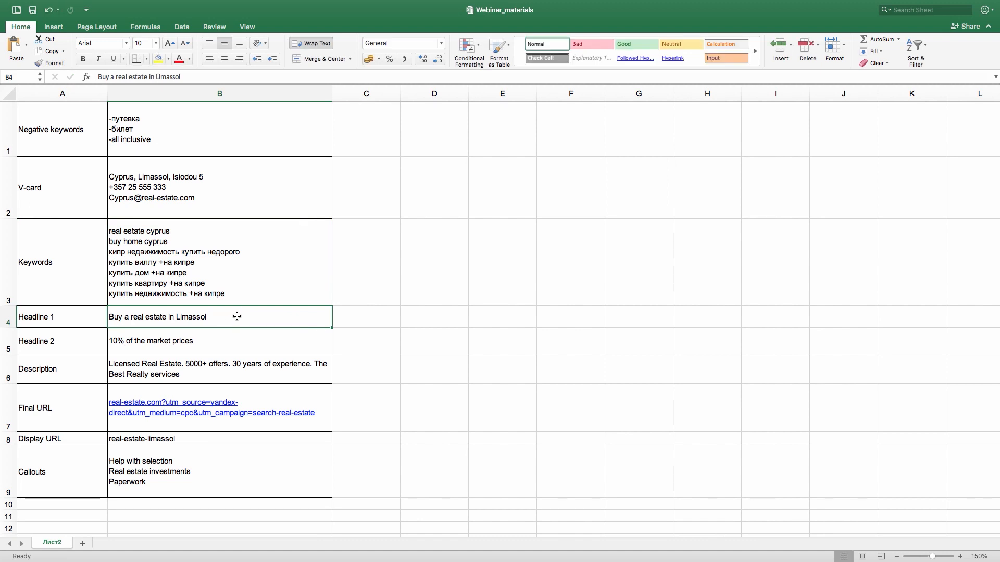
pyautogui.doubleClick(208, 317)
pyautogui.moveTo(208, 316); pyautogui.dragTo(109, 317)
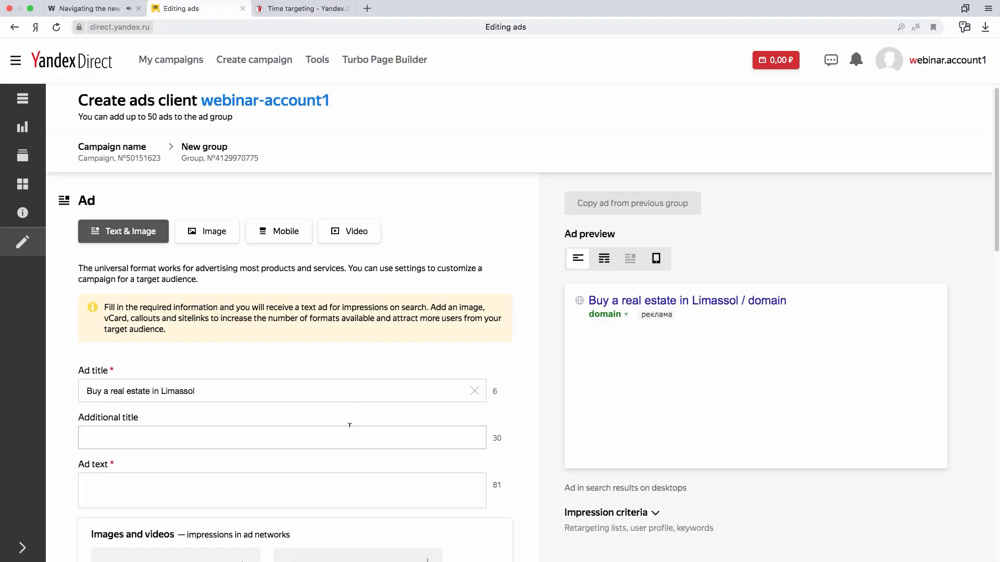
pyautogui.click(352, 437)
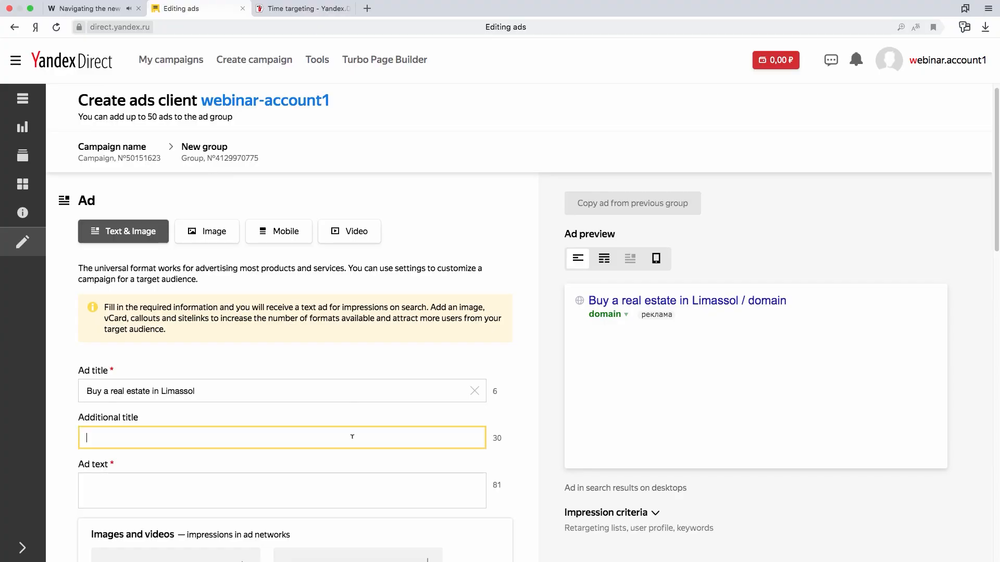
pyautogui.press('super+v')
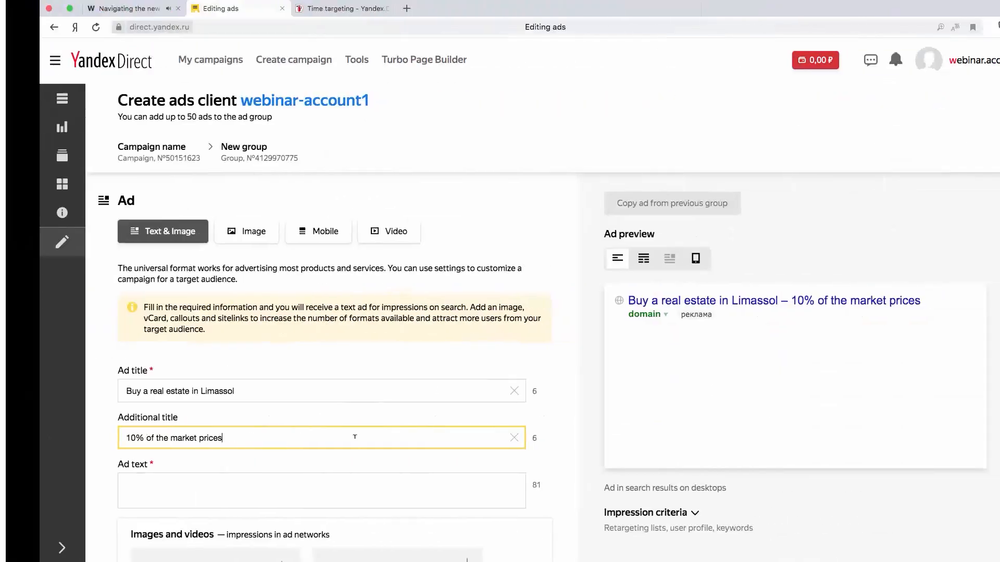
# Copy the Description from the Excel workbook into the ad text: "Licensed Real Estate. 5000+ offers. 30 years of experience. The Best Realty services".
pyautogui.hotkey('ctrl', 'Right')
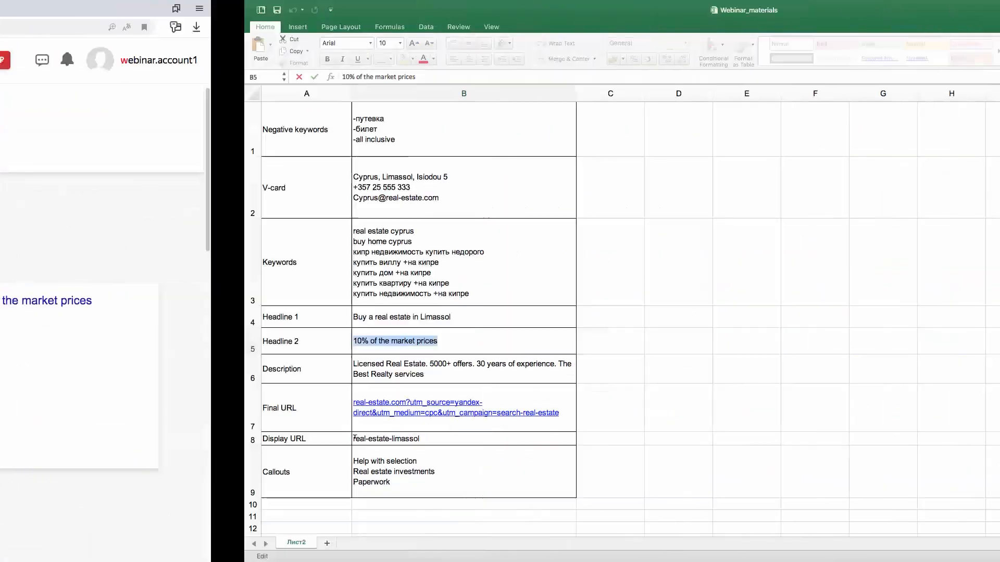
pyautogui.click(192, 365)
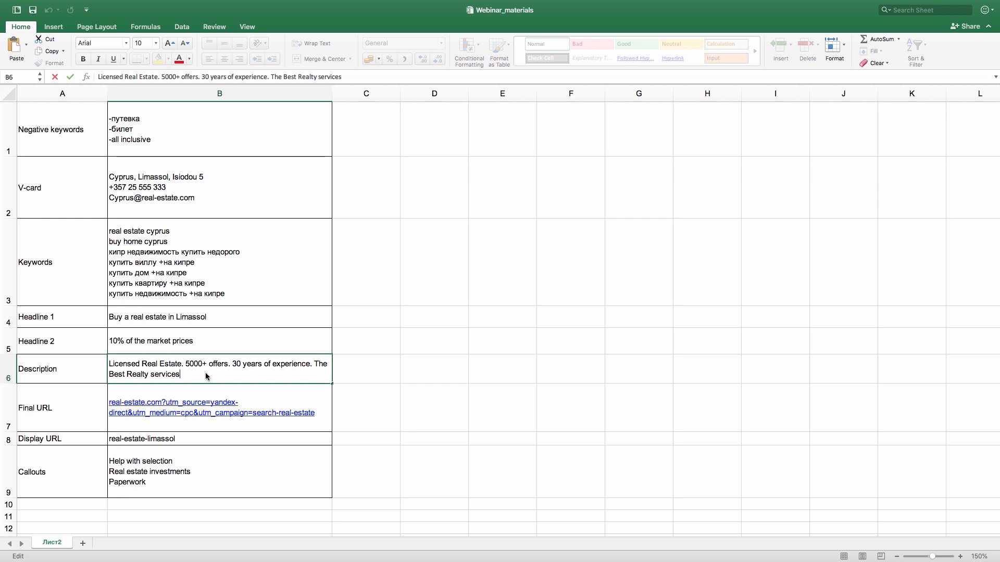
pyautogui.moveTo(179, 375); pyautogui.dragTo(109, 363)
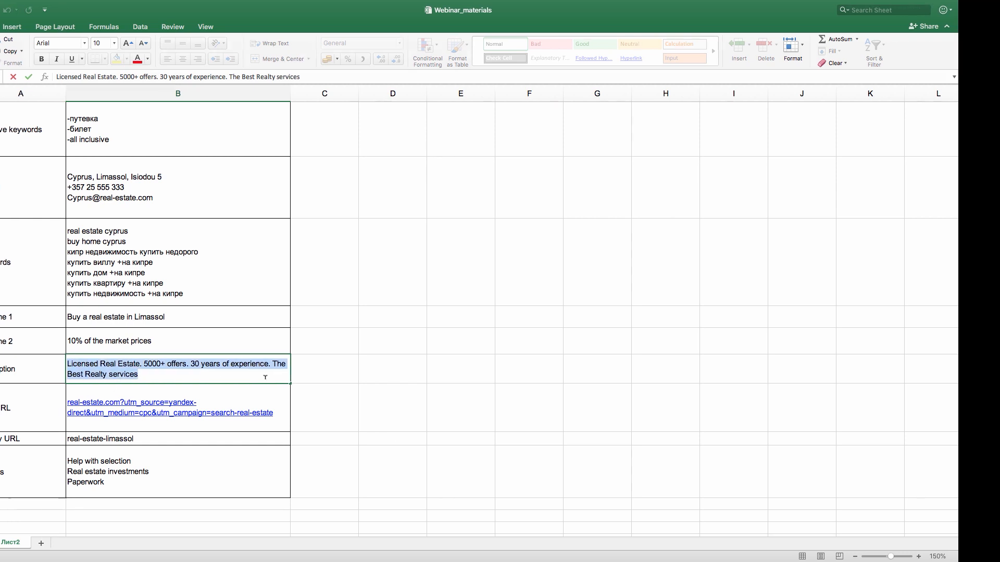
pyautogui.hotkey('ctrl', 'Left')
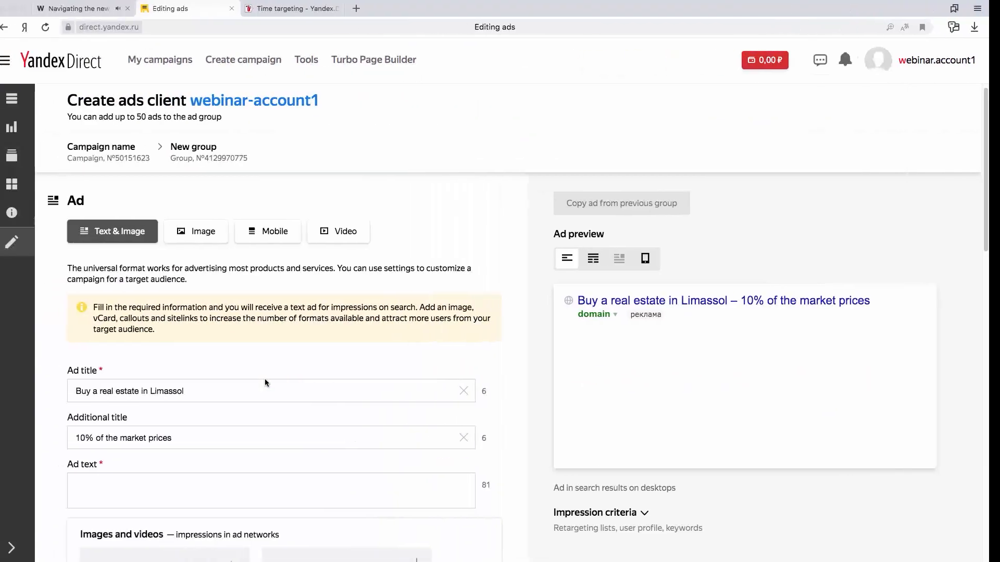
pyautogui.click(267, 479)
pyautogui.press('super+v')
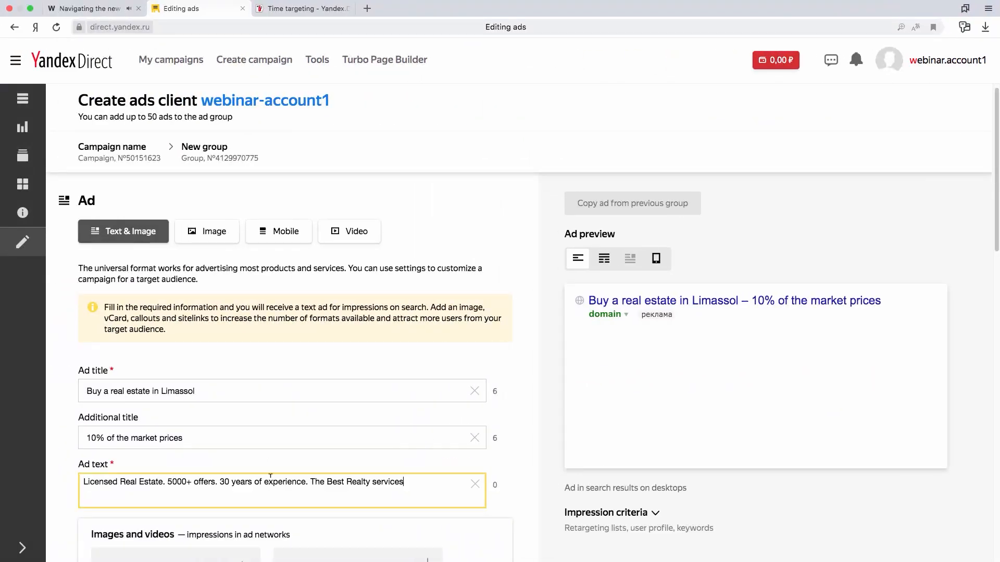
pyautogui.click(517, 396)
# Show the ad preview as it appears on mobile devices.
pyautogui.scroll(-1, 682, 410)
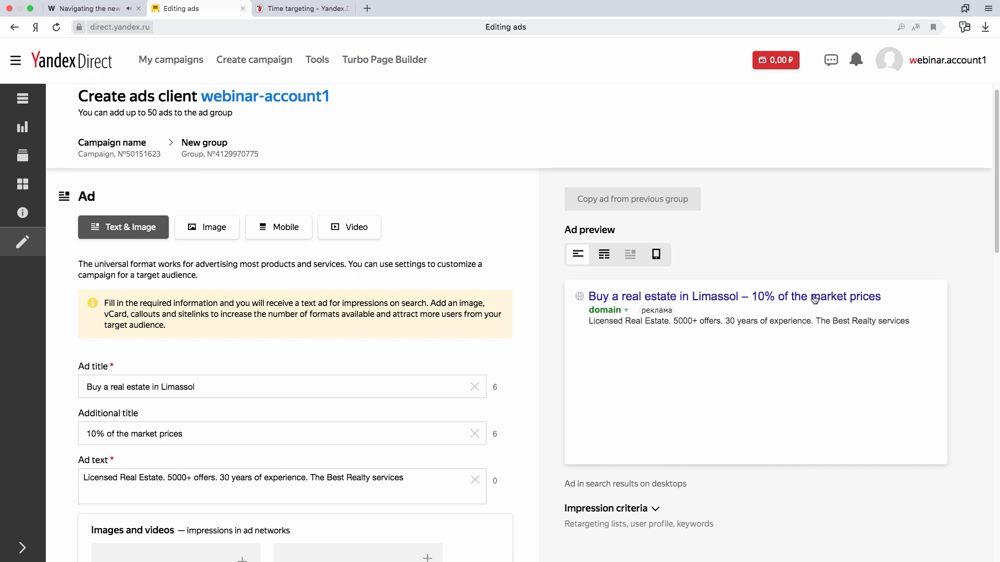
pyautogui.click(657, 255)
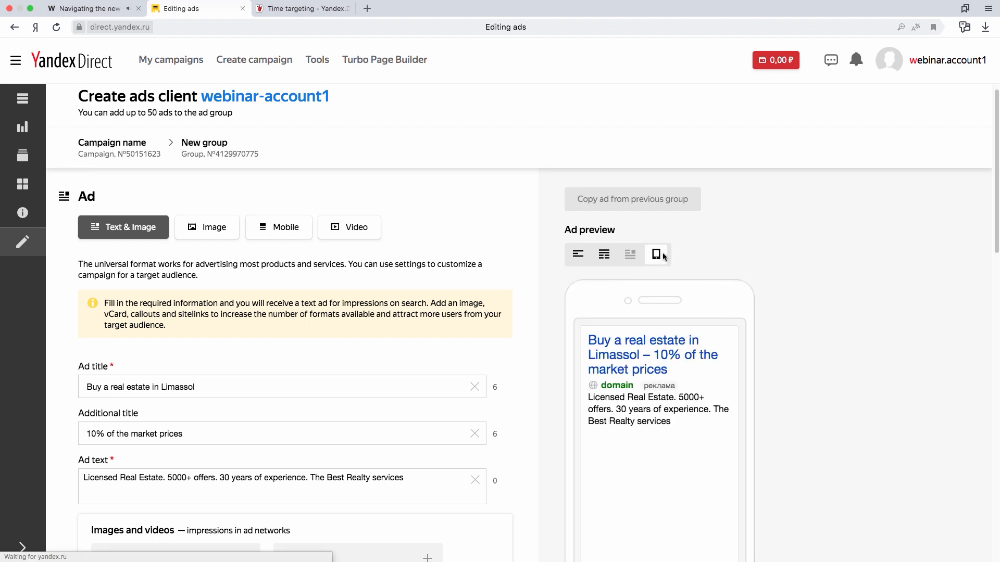
# Switch the ad preview to the version shown in desktop search results.
pyautogui.click(577, 254)
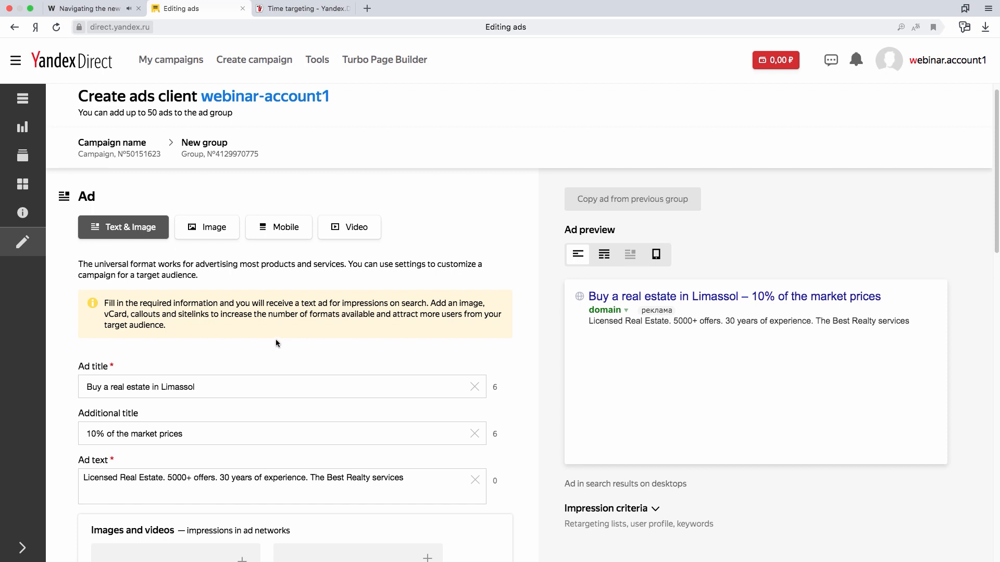
pyautogui.scroll(-1, 279, 336)
pyautogui.scroll(-1, 278, 340)
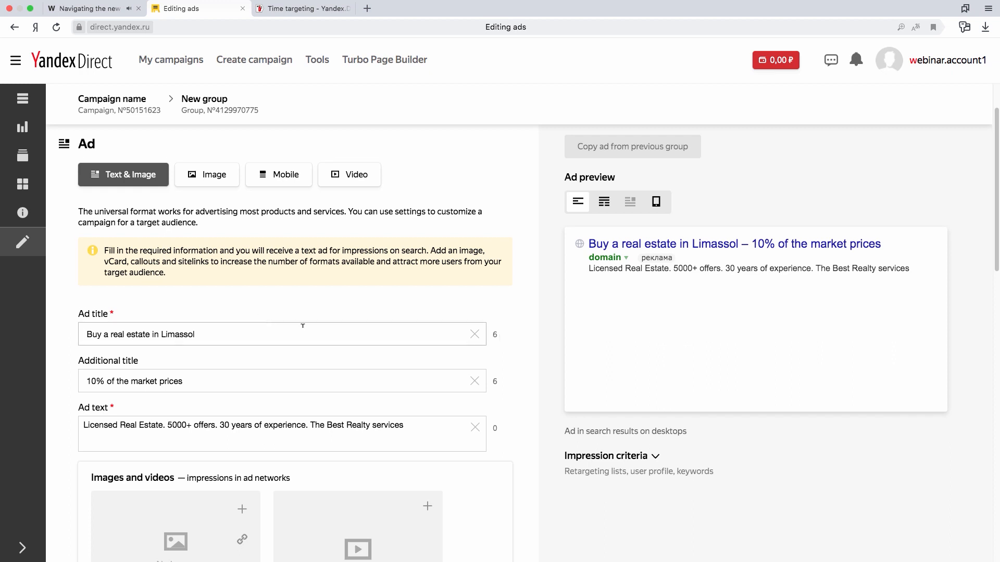
# Copy the Final URL real-estate.com?utm_source=yandex-direct&utm_medium=cpc&utm_campaign=search-real-estate from the Excel workbook for the ad's landing page link.
pyautogui.scroll(-3, 303, 326)
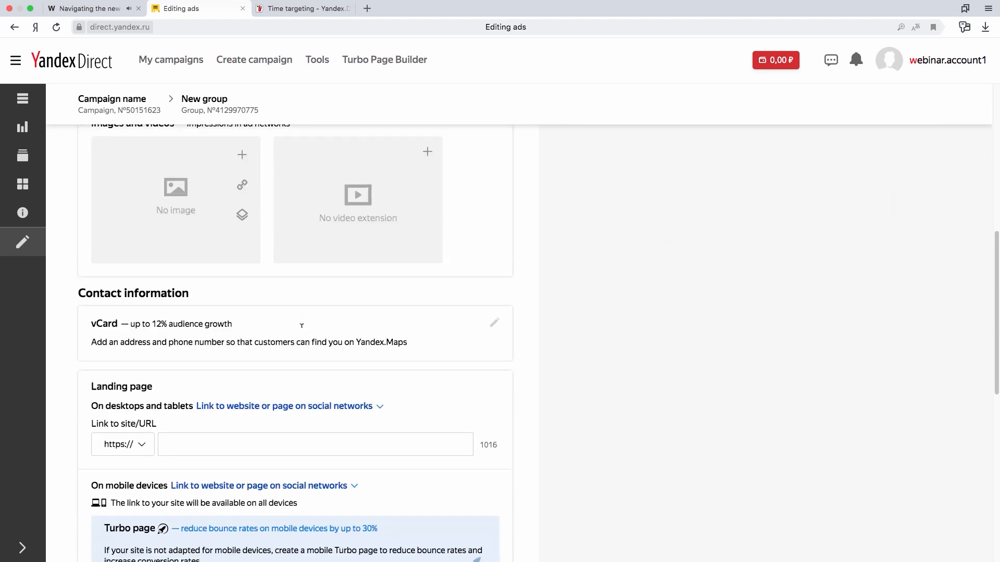
pyautogui.scroll(-2, 297, 333)
pyautogui.scroll(-1, 317, 365)
pyautogui.scroll(-1, 341, 375)
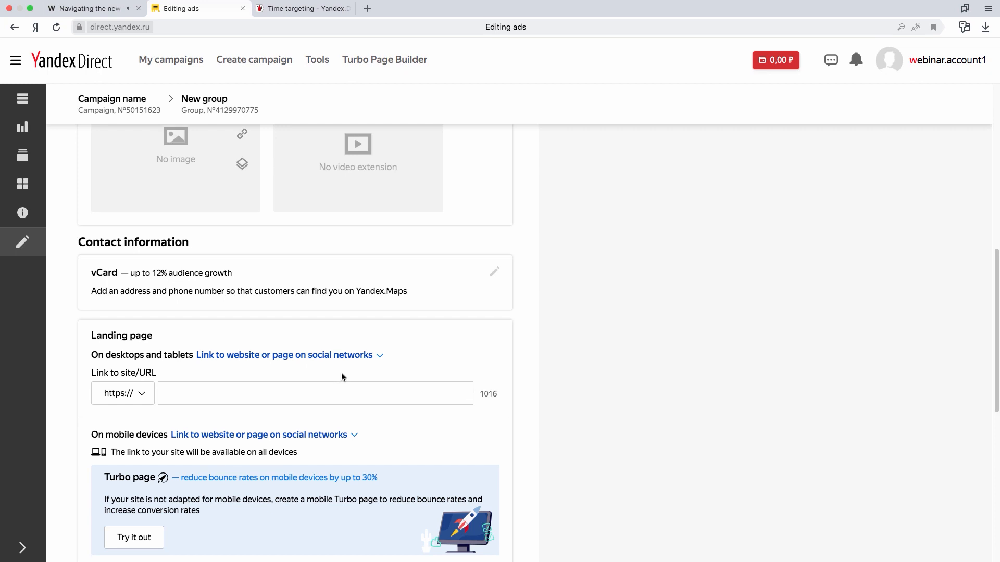
pyautogui.hotkey('ctrl', 'Left')
pyautogui.hotkey('ctrl', 'Left')
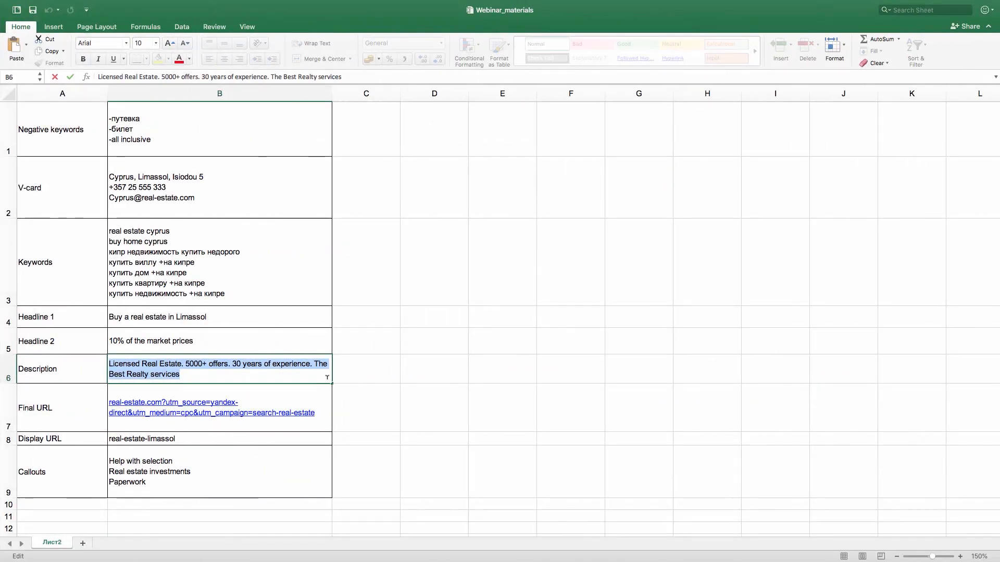
pyautogui.click(292, 404)
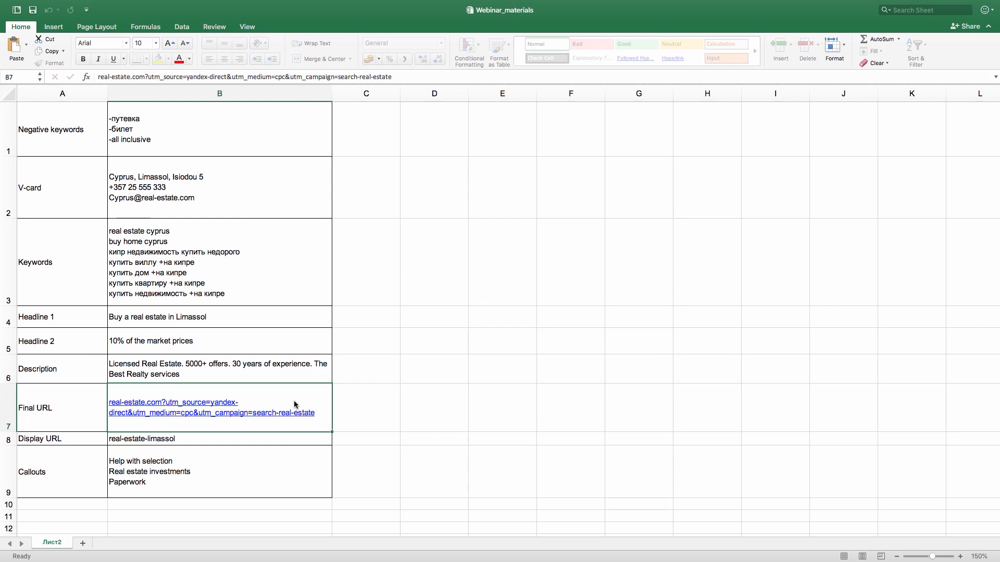
pyautogui.doubleClick(321, 412)
pyautogui.moveTo(320, 409); pyautogui.dragTo(108, 401)
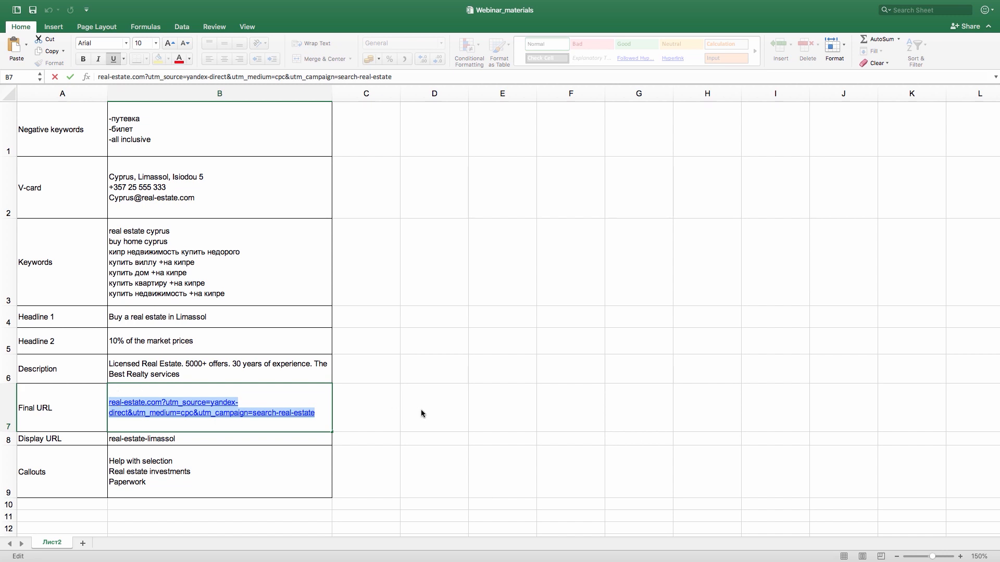
pyautogui.hotkey('ctrl', 'Left')
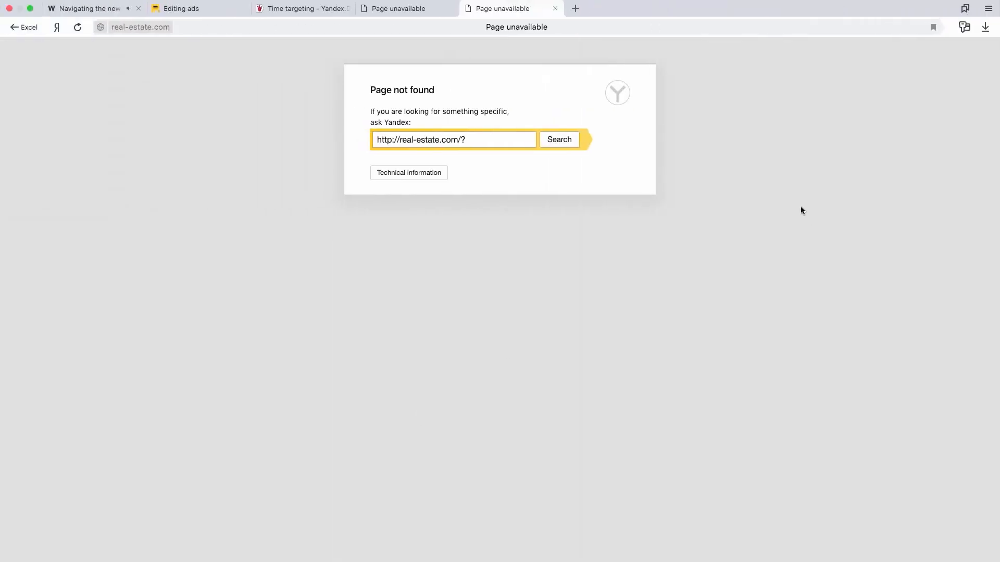
pyautogui.click(206, 6)
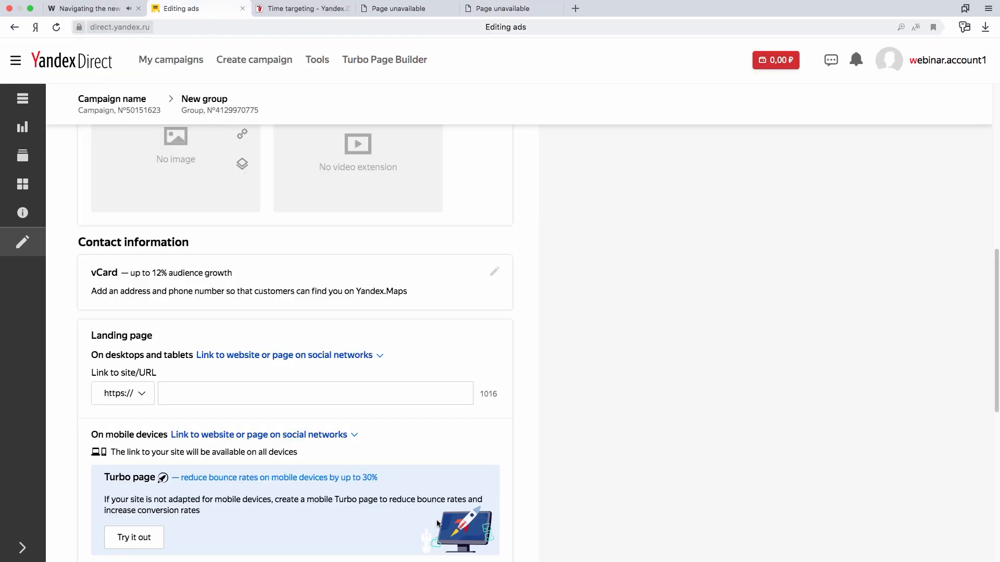
# Add the callouts "Help with selection", "Real estate investments" and "Paperwork" to the ad and save them.
pyautogui.scroll(-6, 570, 396)
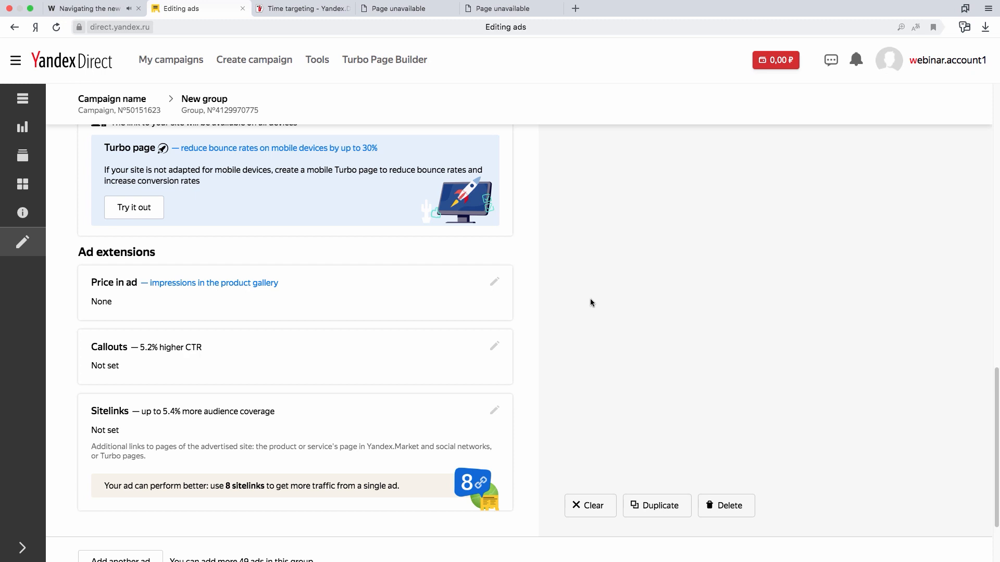
pyautogui.click(489, 351)
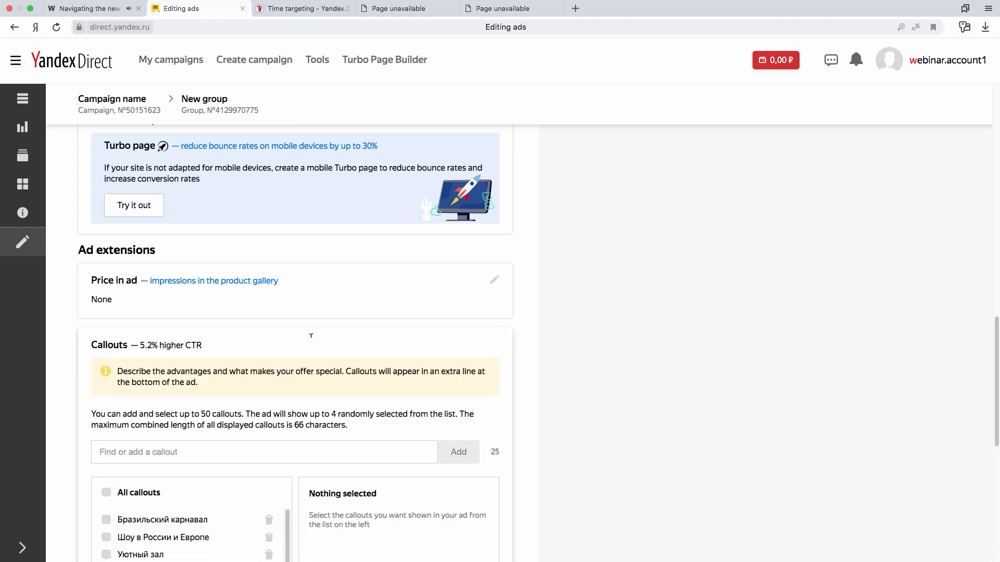
pyautogui.scroll(-3, 301, 332)
pyautogui.scroll(-4, 288, 353)
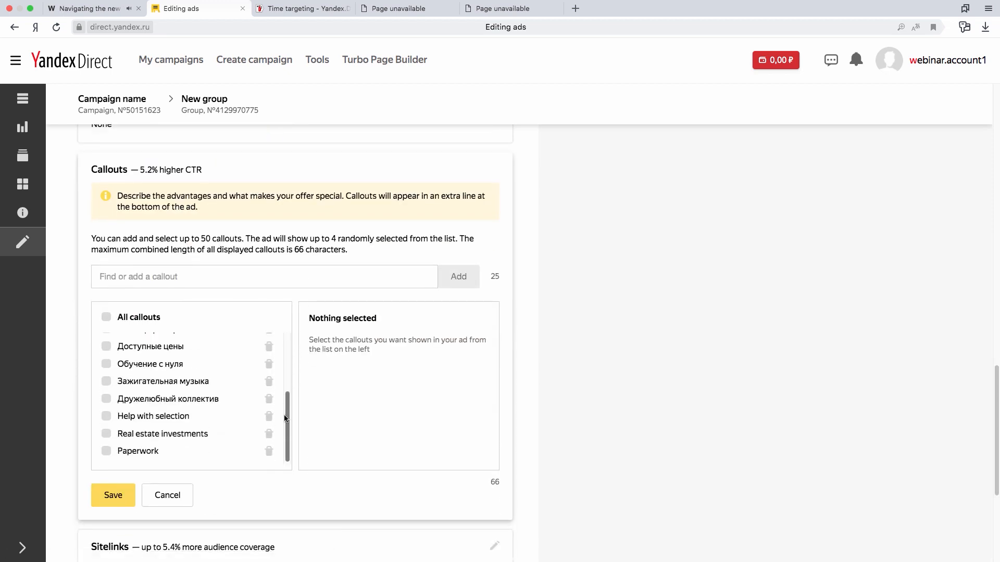
pyautogui.click(107, 417)
pyautogui.click(106, 434)
pyautogui.click(106, 452)
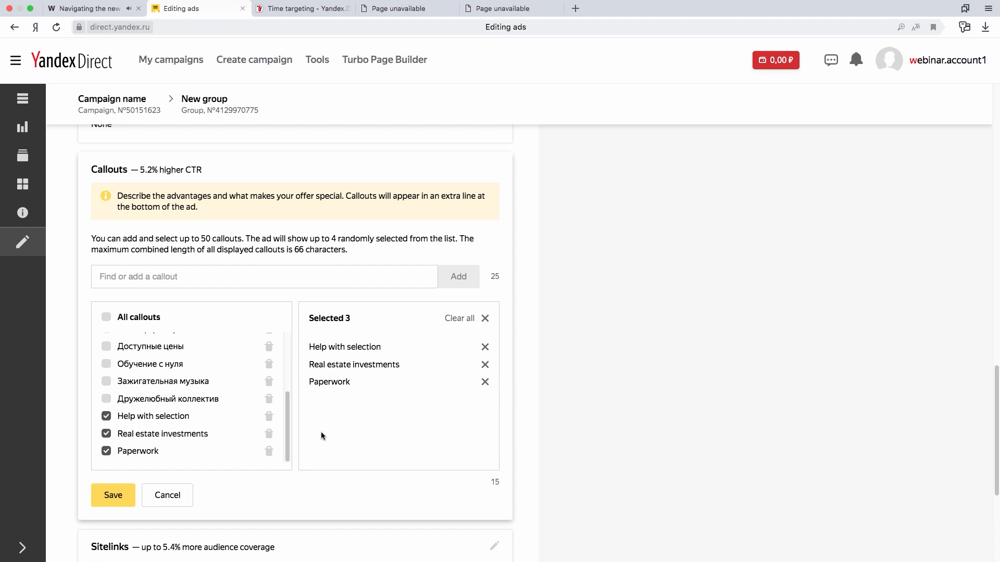
pyautogui.click(112, 499)
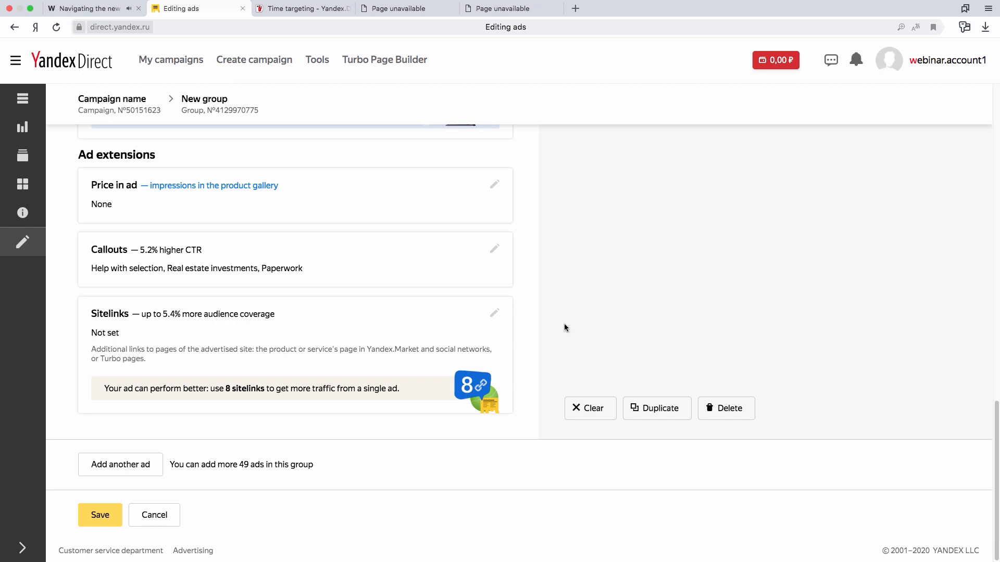
# Duplicate the ad and change the copy's title to "Buy a real estate in Cyprus".
pyautogui.scroll(18, 599, 324)
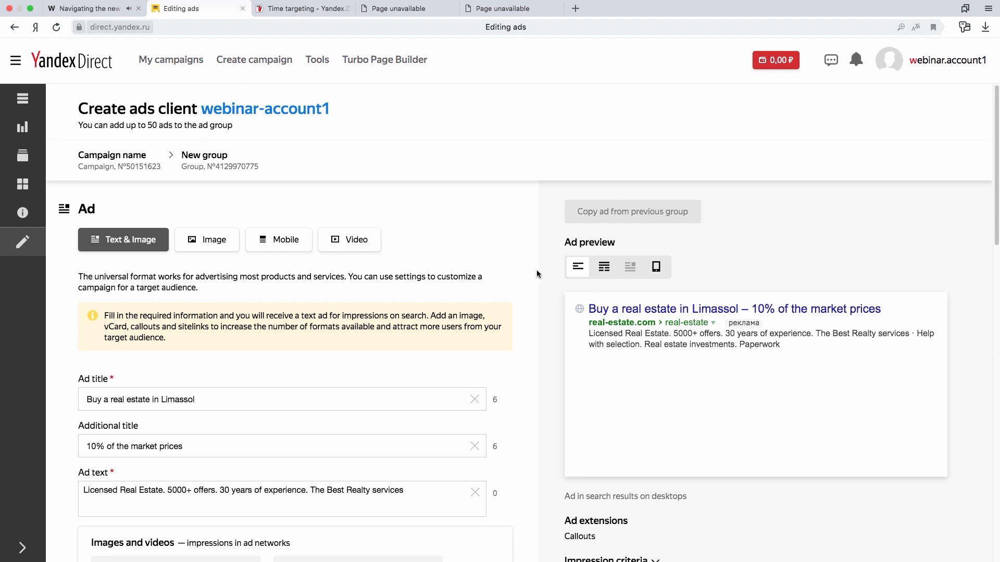
pyautogui.scroll(-18, 537, 273)
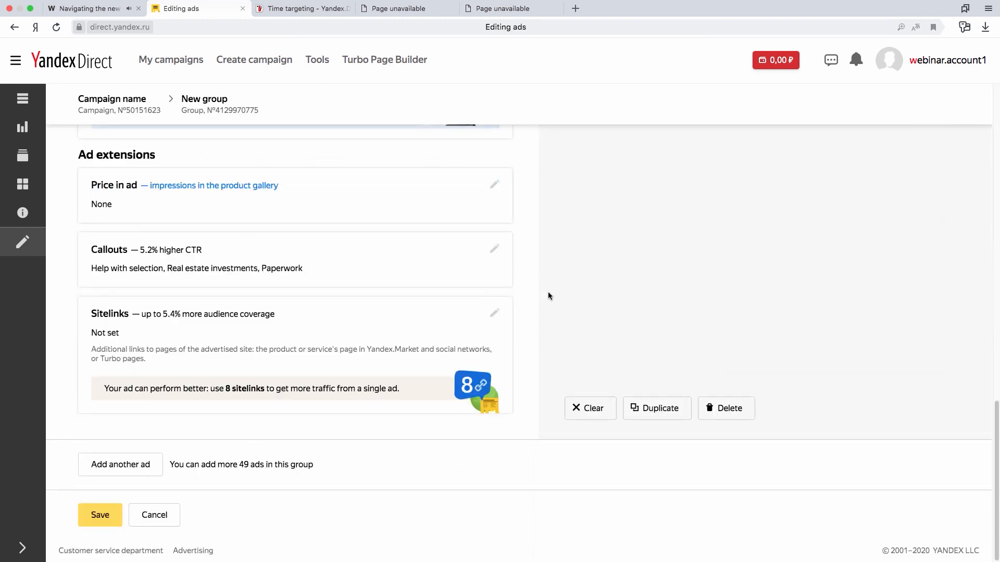
pyautogui.click(664, 414)
pyautogui.scroll(-7, 420, 482)
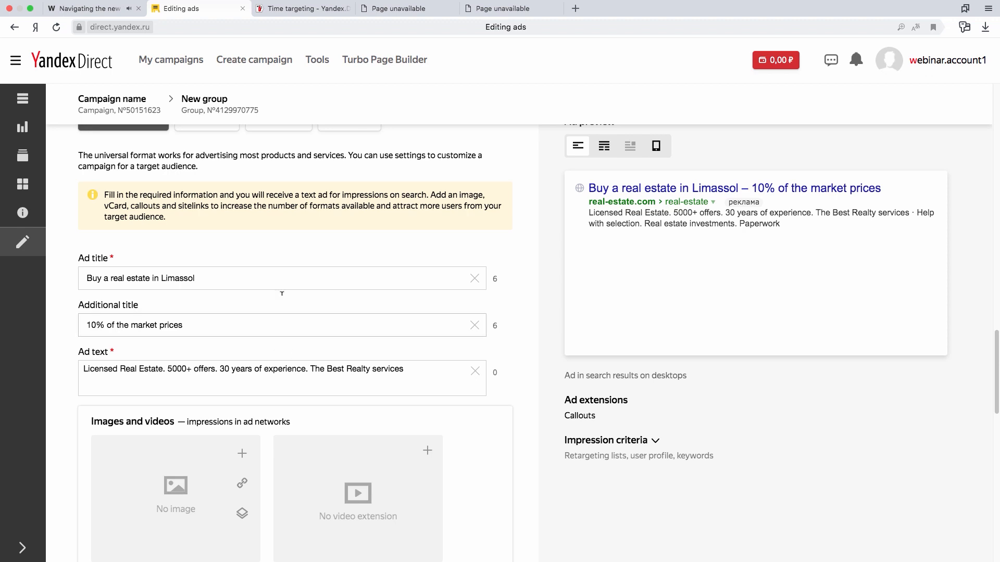
pyautogui.doubleClick(163, 277)
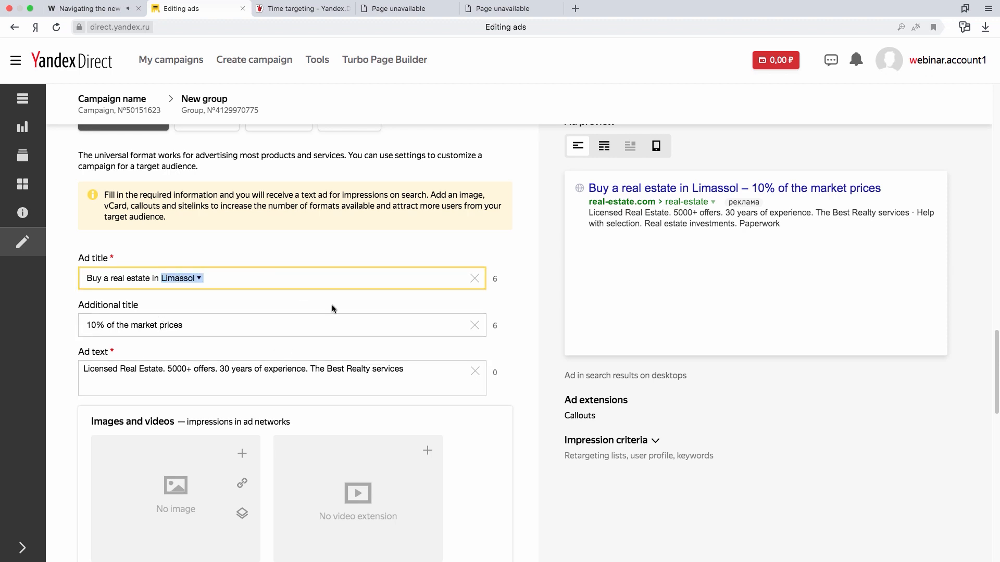
pyautogui.write('Cyprus')
pyautogui.click(523, 333)
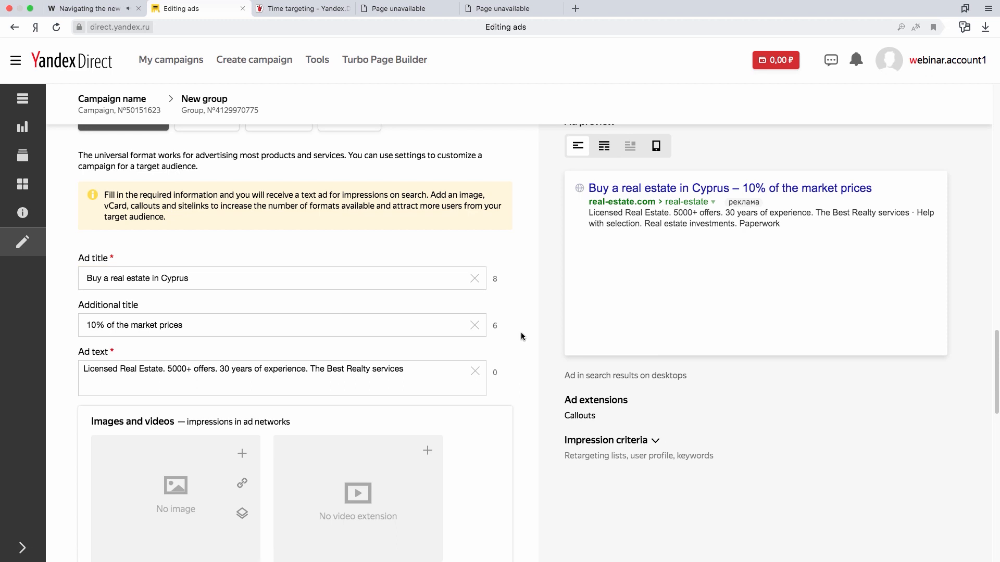
# Save both ads and dismiss the prompt to submit the campaign for moderation.
pyautogui.scroll(-20, 523, 334)
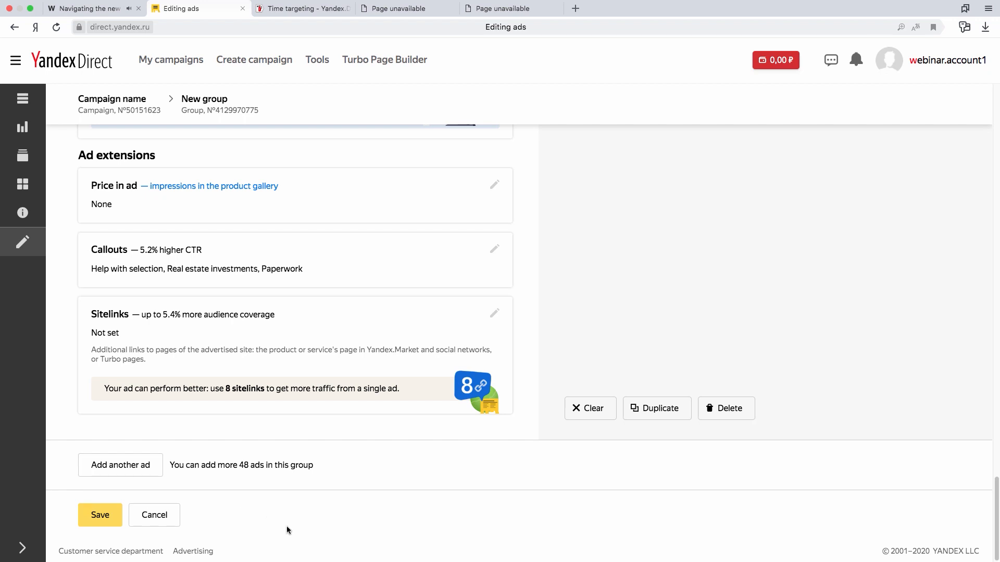
pyautogui.click(101, 516)
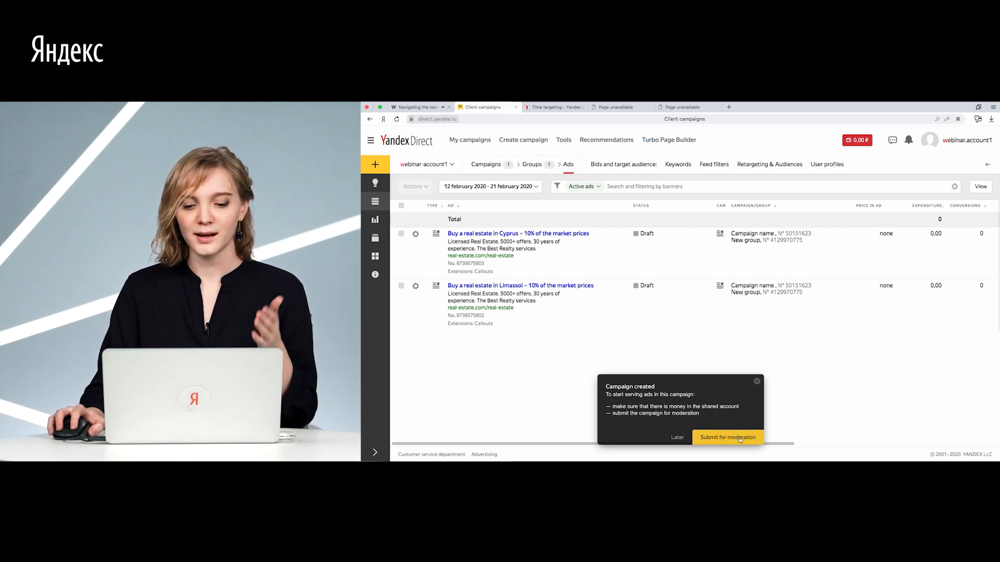
pyautogui.click(756, 381)
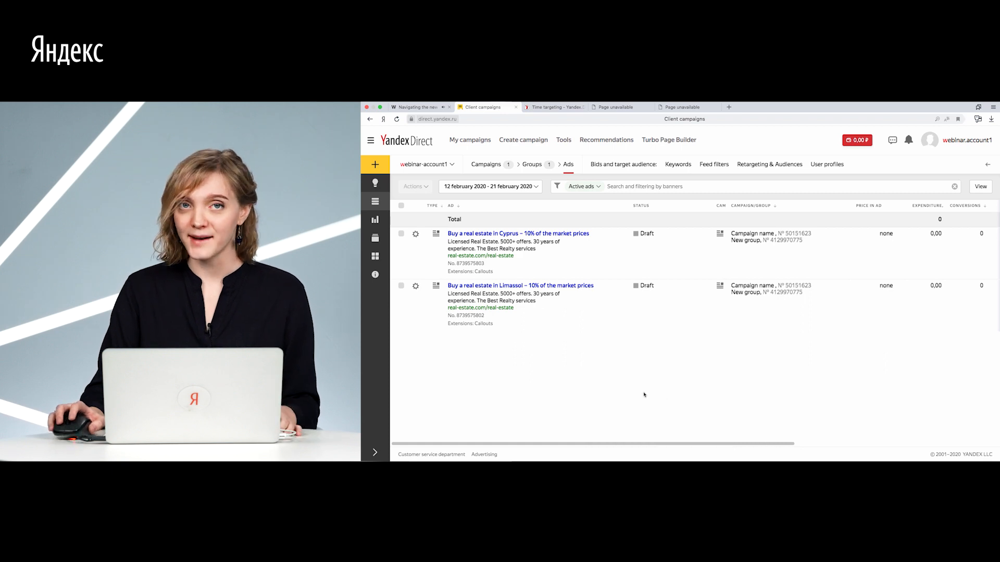
# Send the campaign "Campaign name" to moderation, accepting the ad placement terms, and return to the campaign list.
pyautogui.click(375, 202)
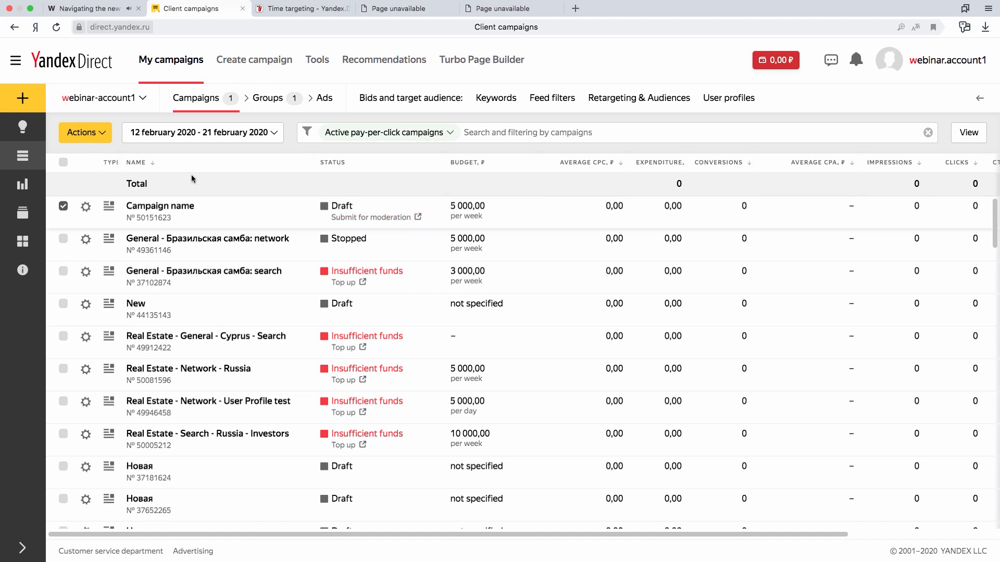
pyautogui.click(94, 136)
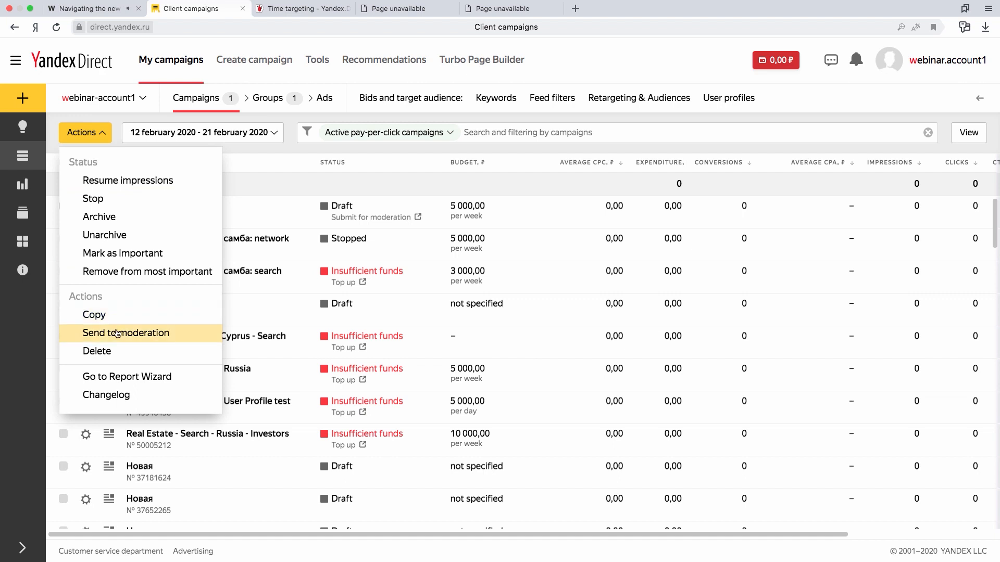
pyautogui.click(169, 335)
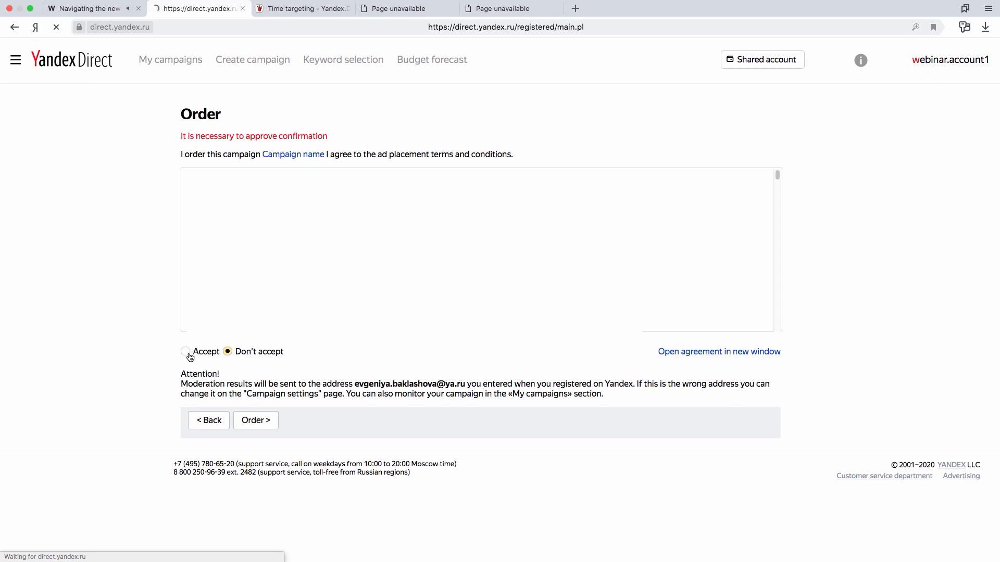
pyautogui.click(186, 352)
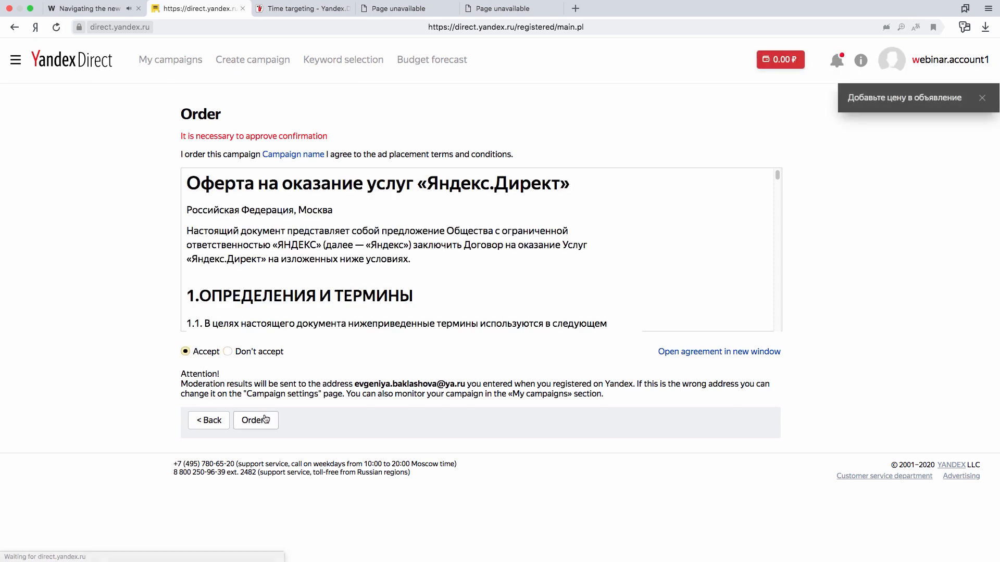
pyautogui.click(264, 424)
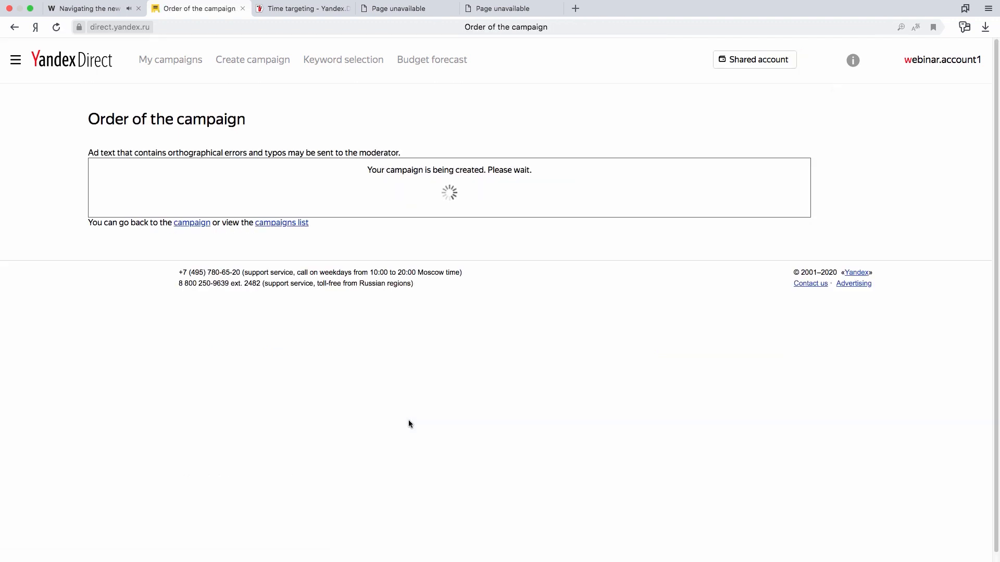
pyautogui.click(180, 73)
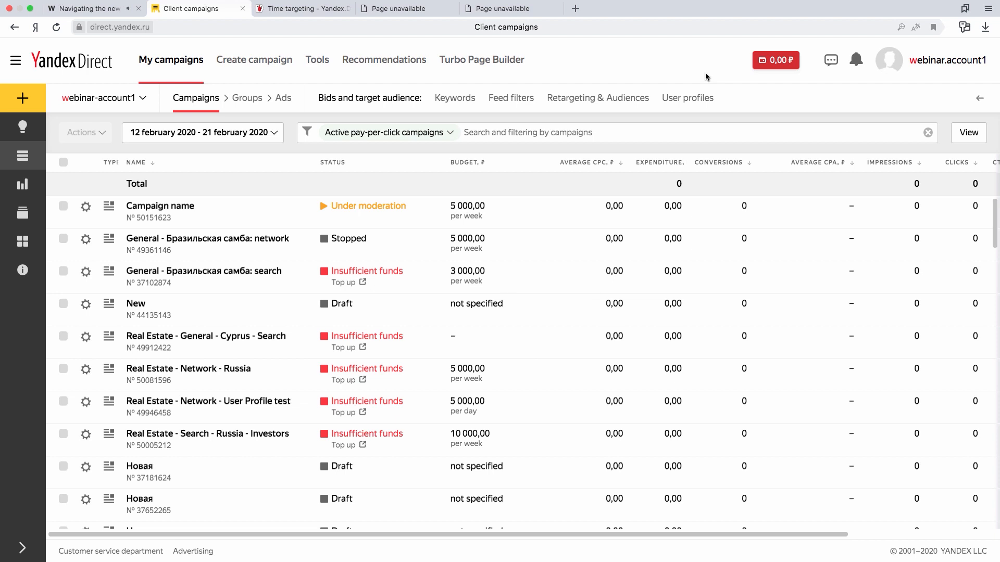
# Switch the interface language to Russian and back to English.
pyautogui.click(969, 62)
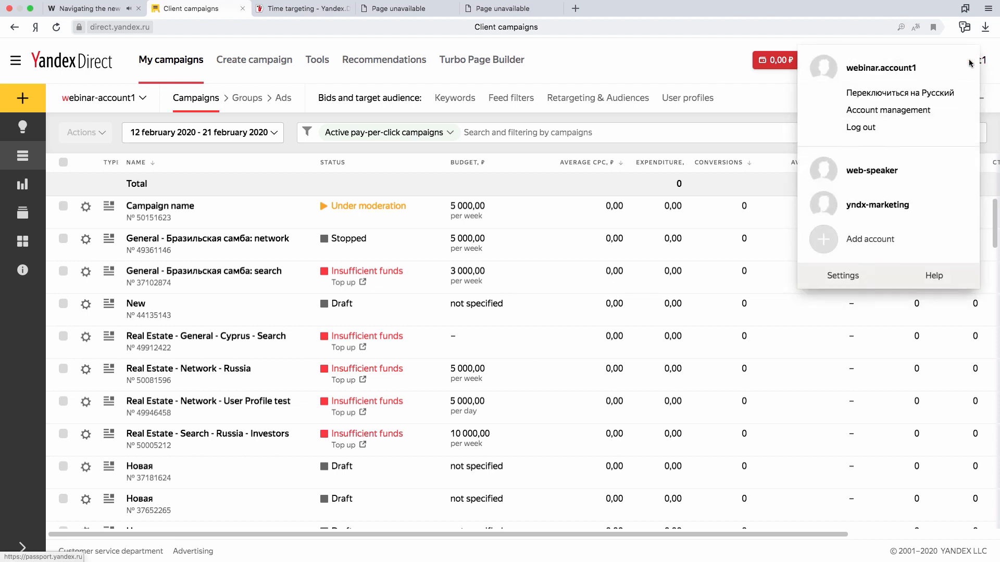
pyautogui.click(951, 94)
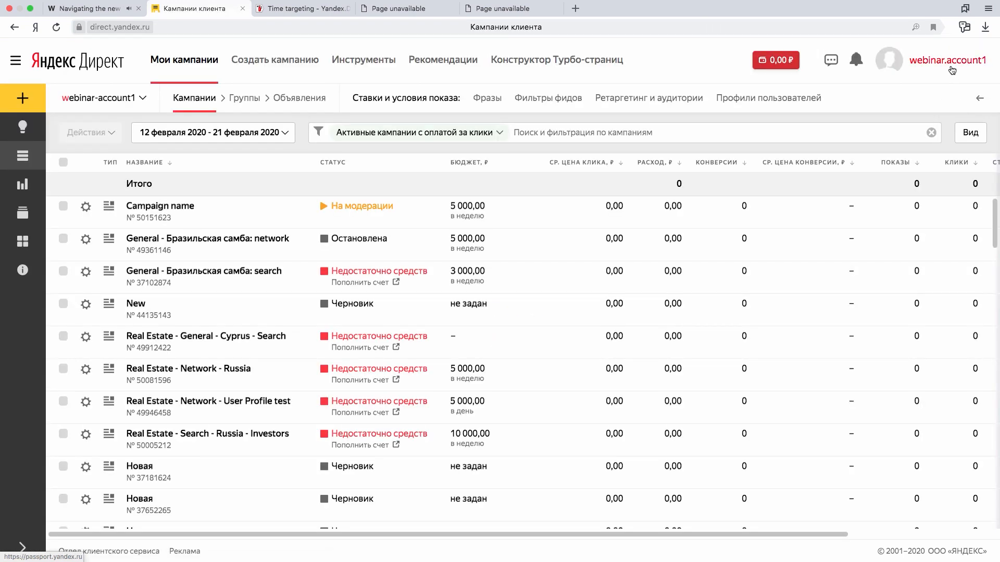
pyautogui.click(951, 69)
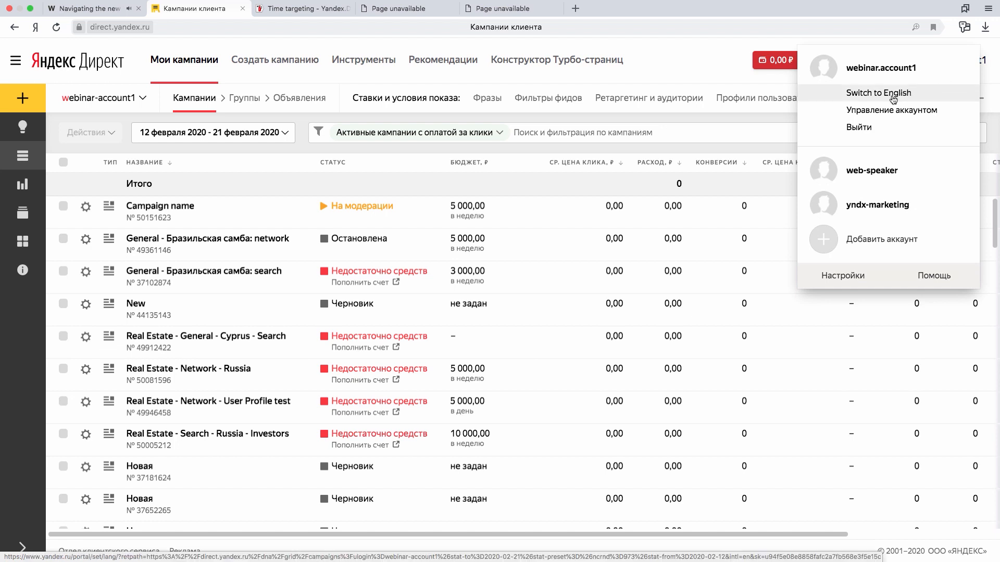
pyautogui.click(870, 93)
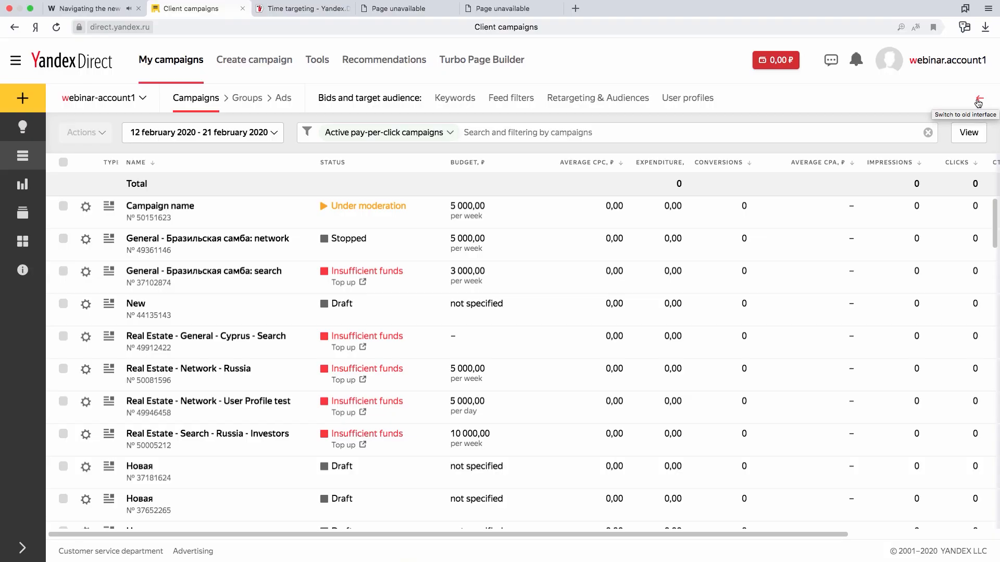
# Open the old version of the campaigns interface and return to the new one.
pyautogui.click(979, 101)
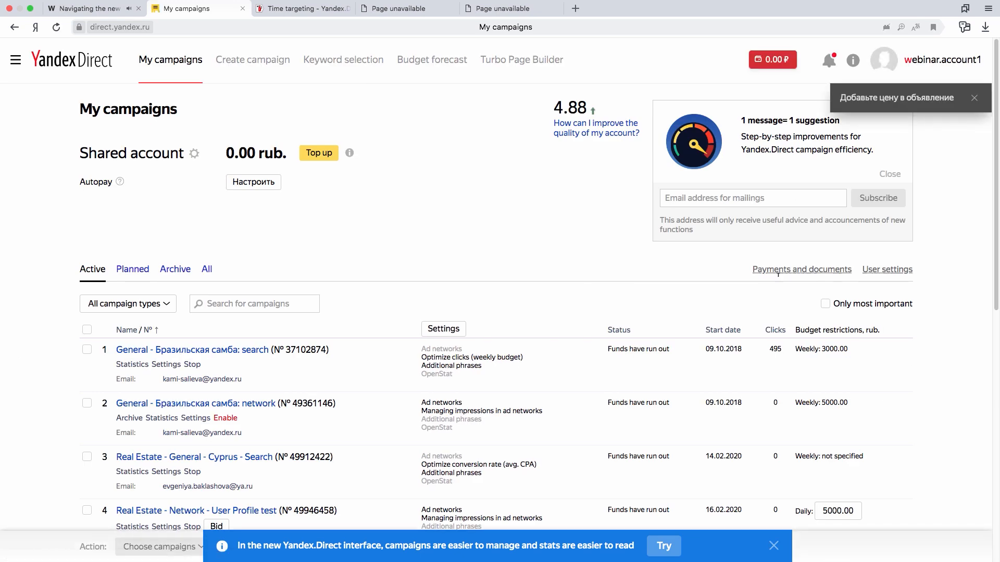
pyautogui.click(663, 547)
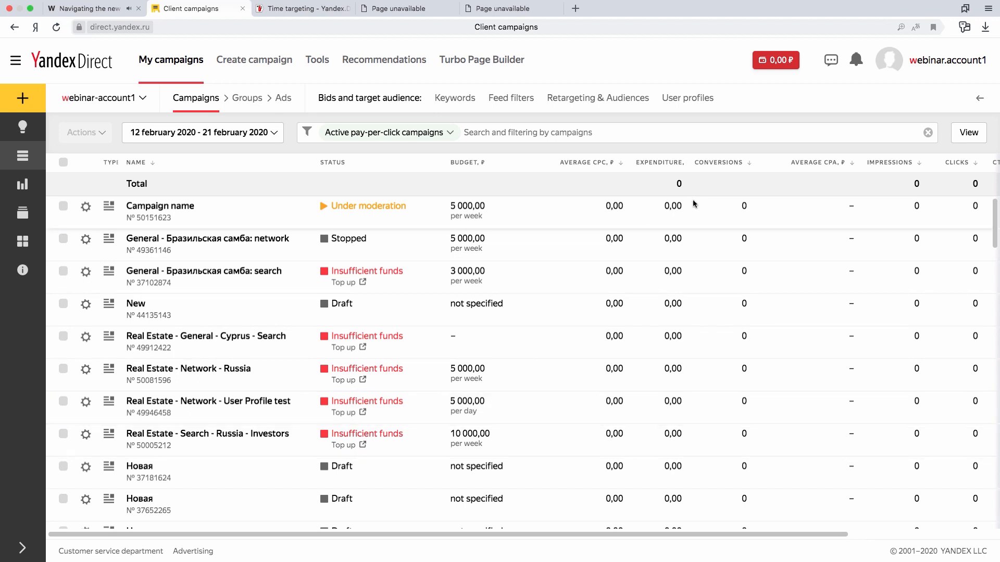
# Set a custom statistics period from 11 to 25 February 2020 for the campaign list.
pyautogui.click(146, 133)
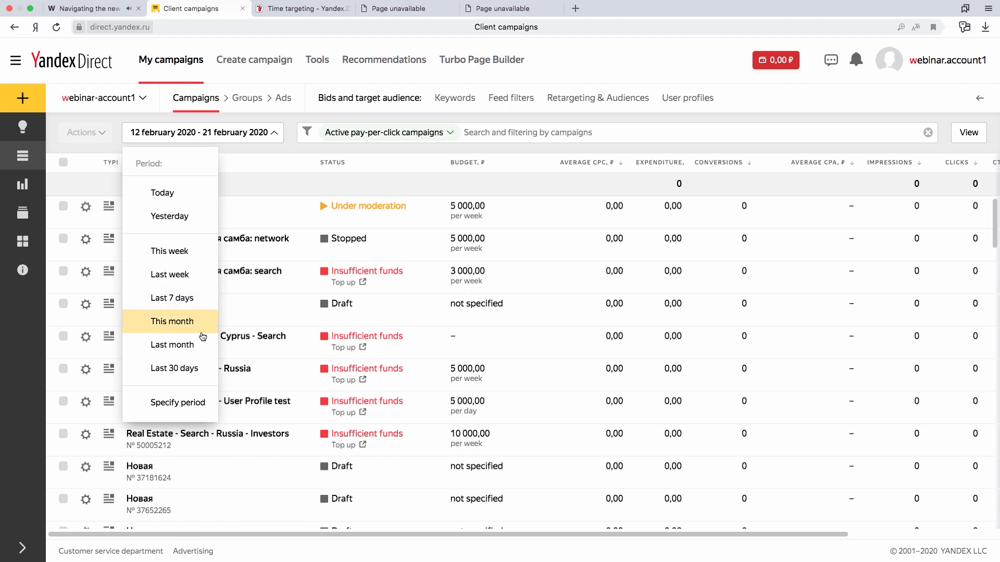
pyautogui.click(192, 402)
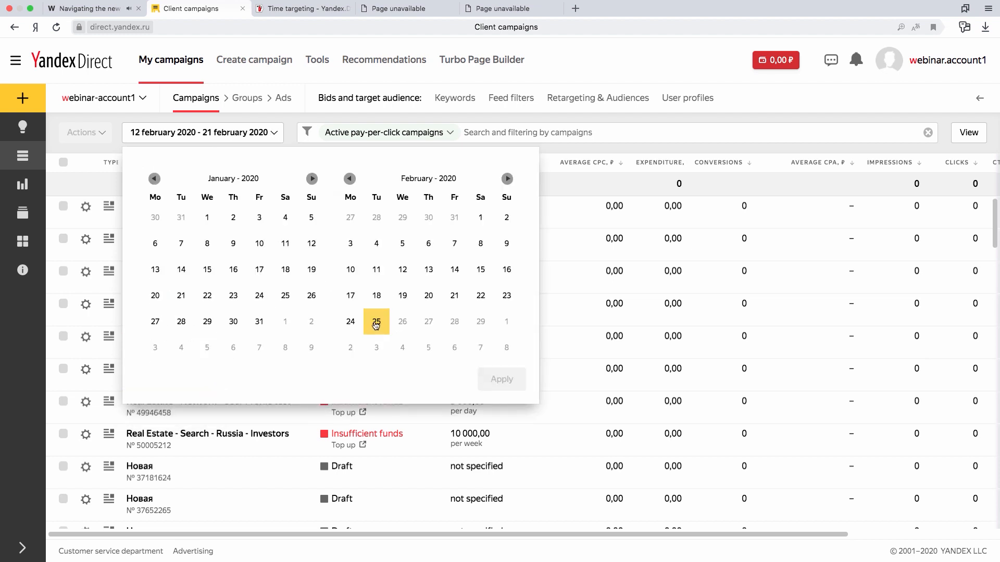
pyautogui.click(375, 280)
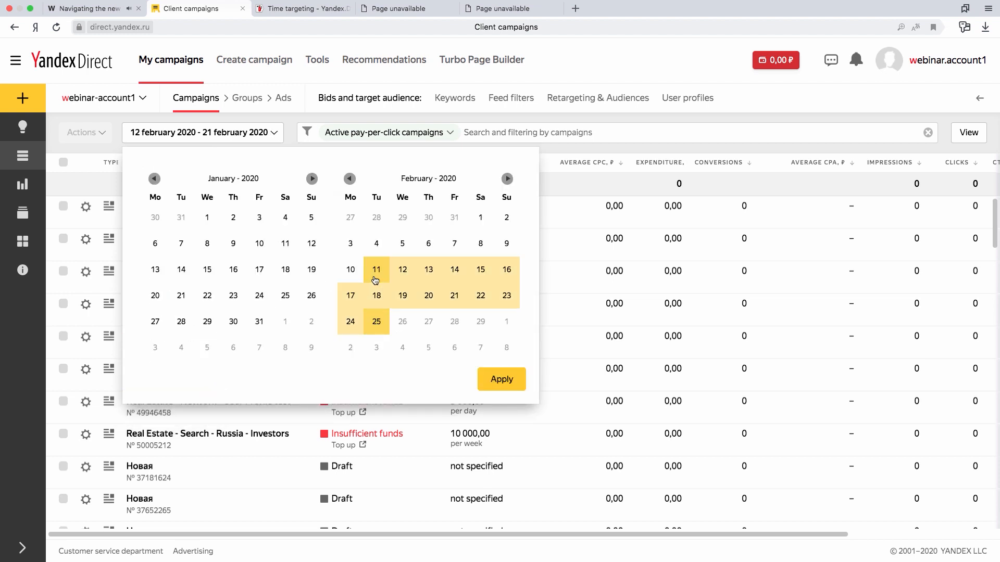
pyautogui.click(513, 379)
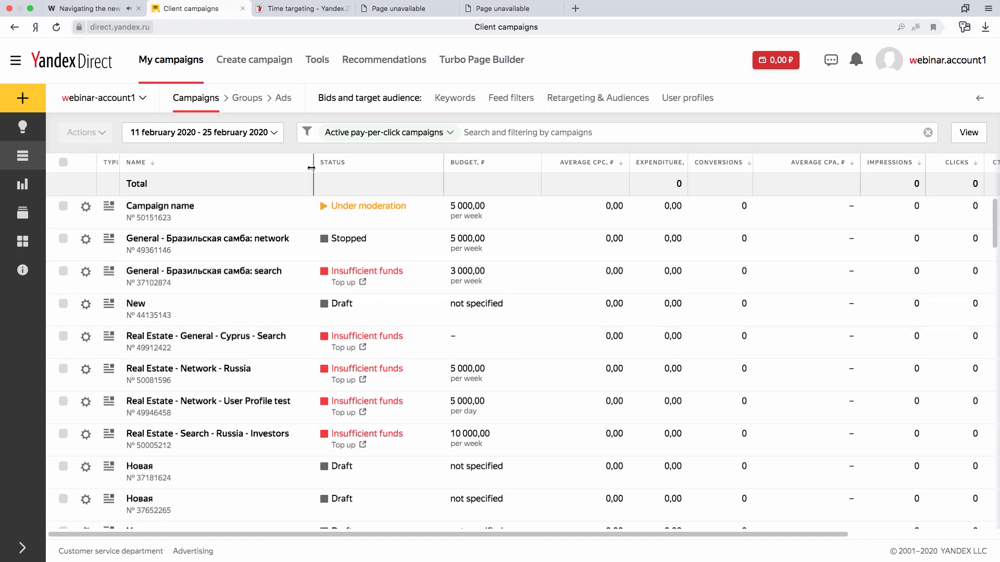
# Narrow the Name column, add the Strategy column to the campaign table and move Average CPA ahead of Budget.
pyautogui.moveTo(311, 167); pyautogui.dragTo(283, 166)
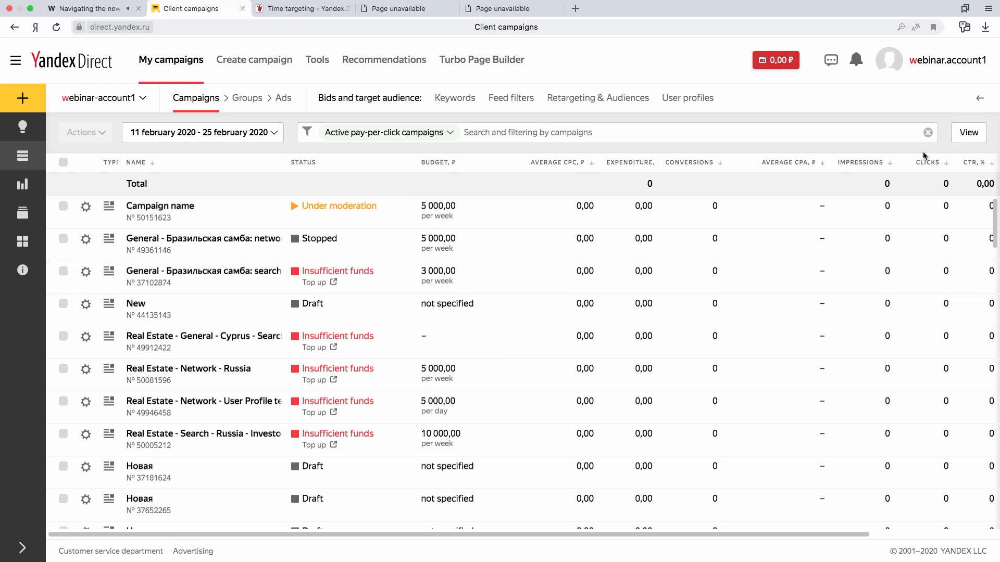
pyautogui.click(976, 139)
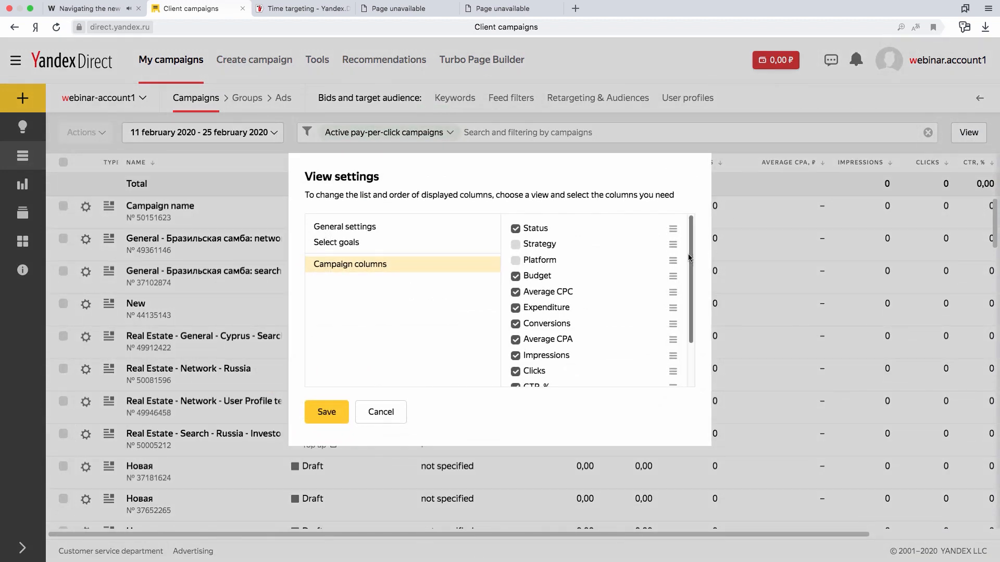
pyautogui.scroll(-2, 693, 312)
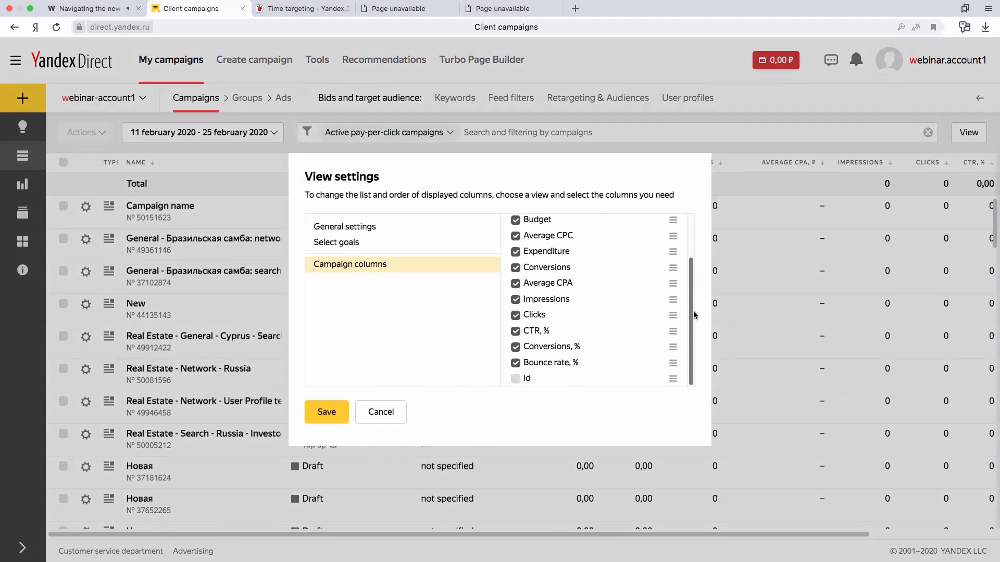
pyautogui.scroll(2, 693, 311)
pyautogui.click(516, 245)
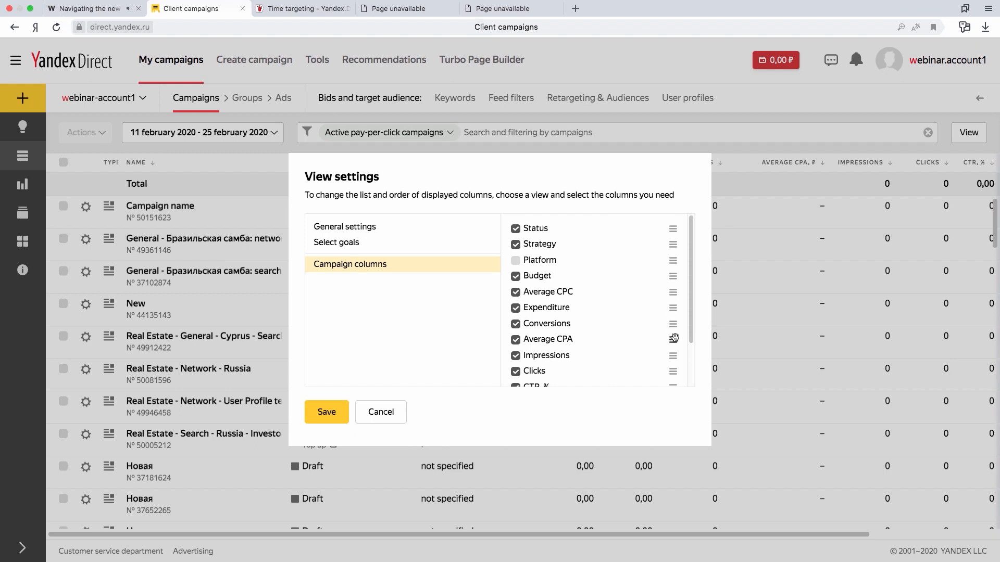
pyautogui.moveTo(673, 340); pyautogui.dragTo(673, 269)
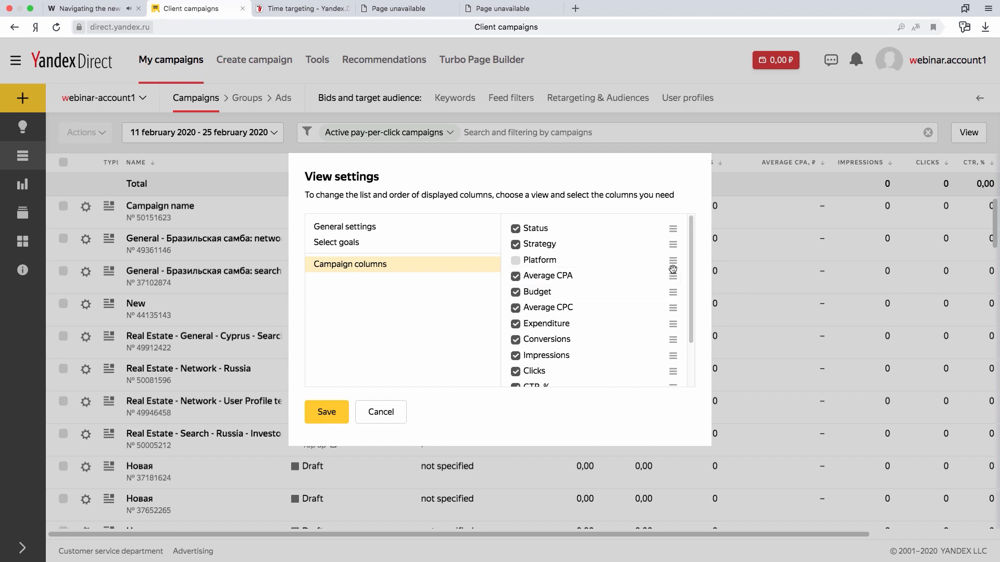
pyautogui.click(338, 413)
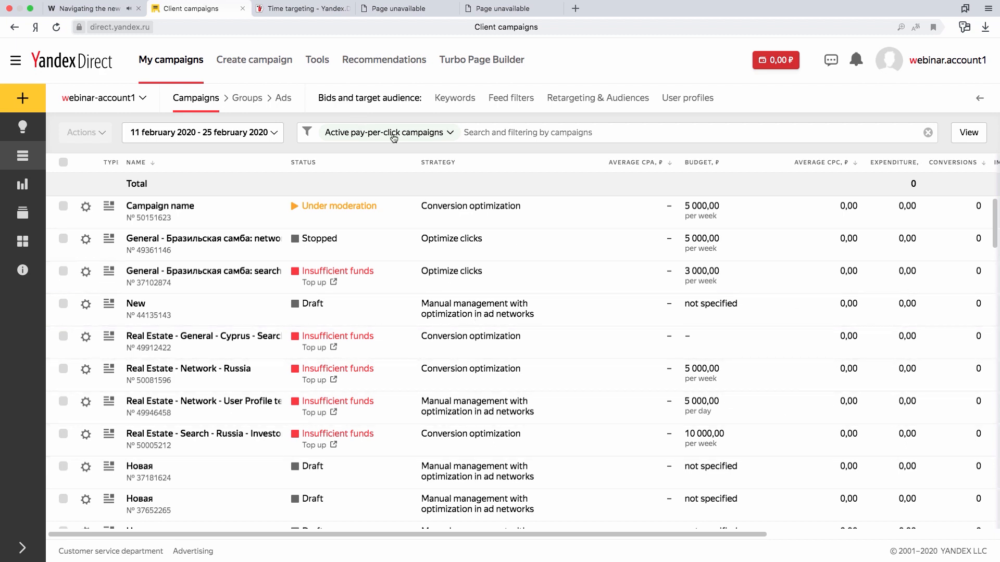
# Look through the campaign filter options for payment, status, settings and statistics criteria.
pyautogui.click(393, 137)
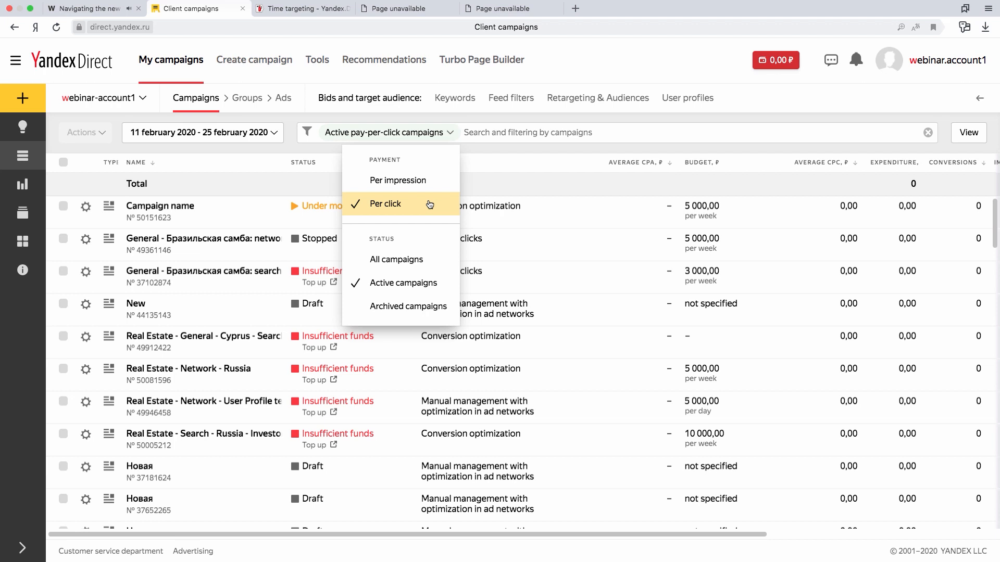
pyautogui.click(475, 132)
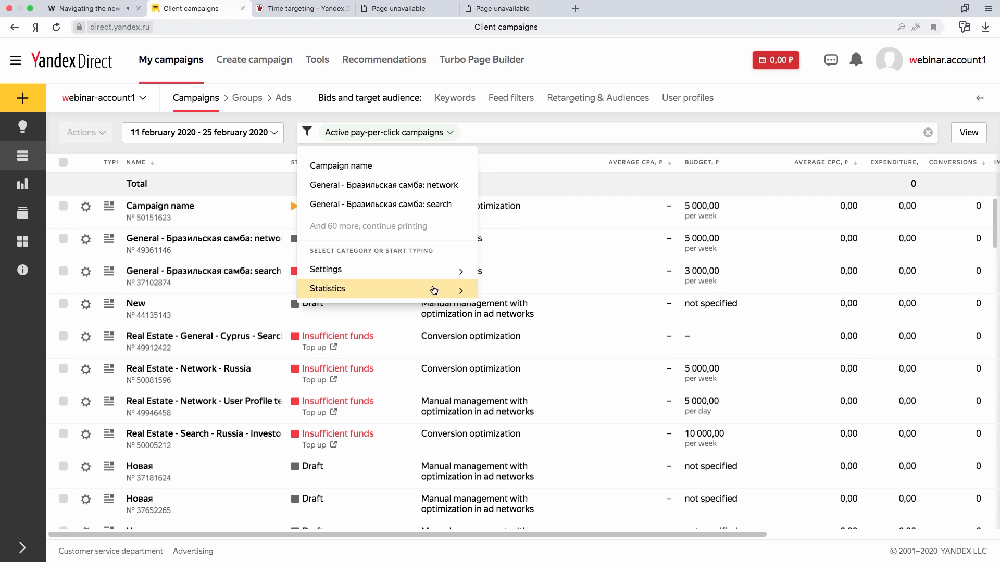
pyautogui.click(439, 272)
pyautogui.scroll(-1, 385, 322)
pyautogui.click(341, 372)
pyautogui.click(345, 289)
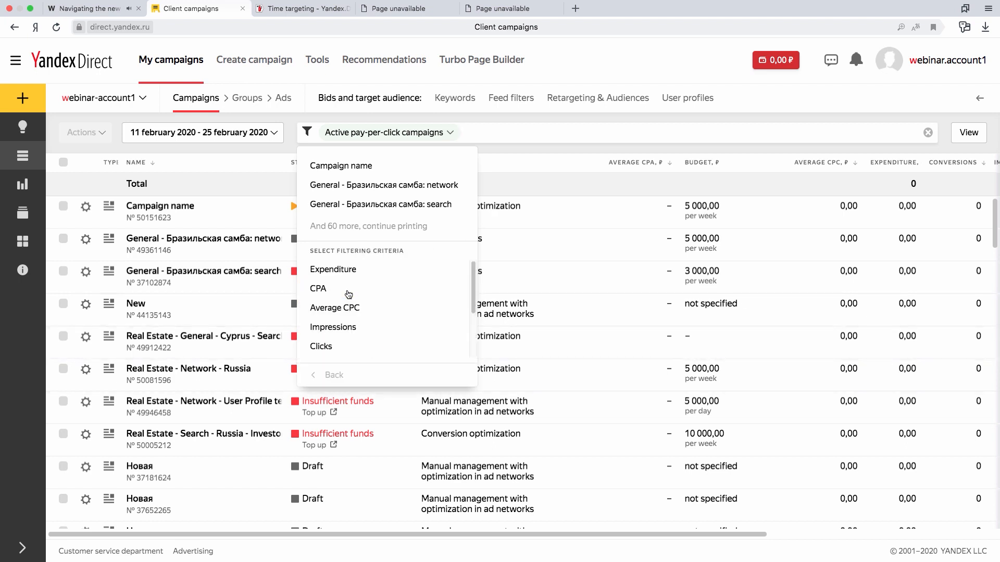
pyautogui.click(334, 376)
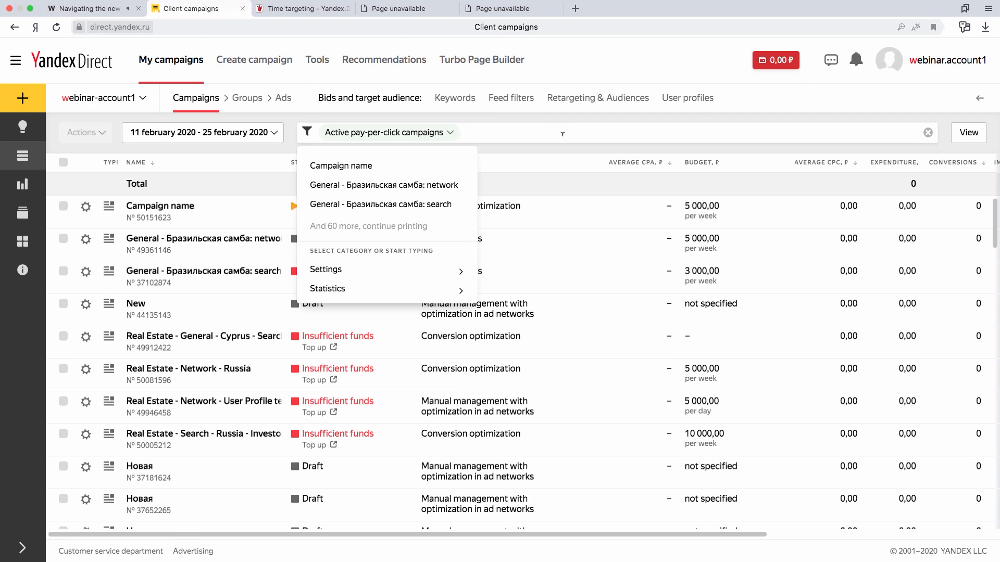
# Filter the campaigns by Clicks >= 1 and remove that filter.
pyautogui.write('cli')
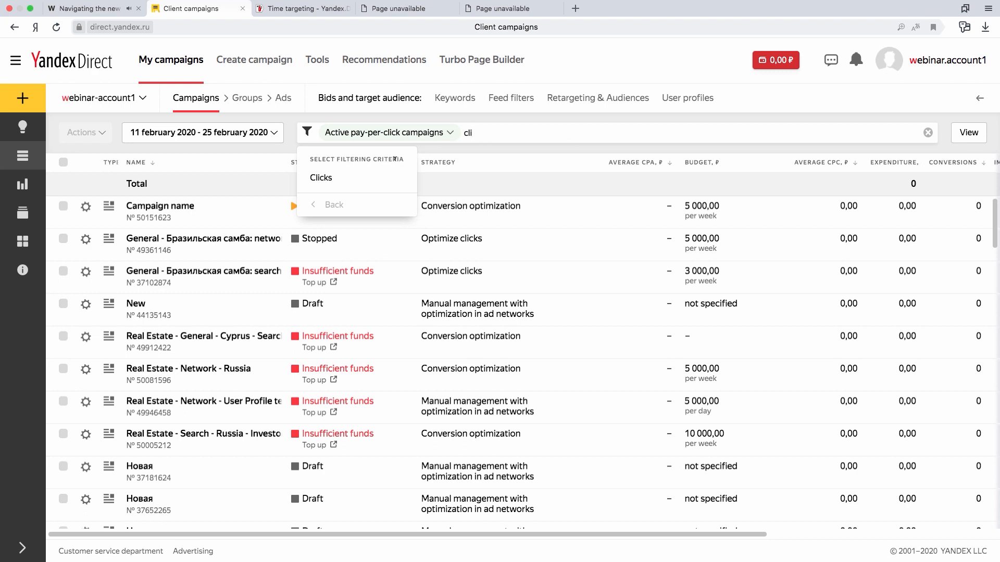
pyautogui.click(353, 184)
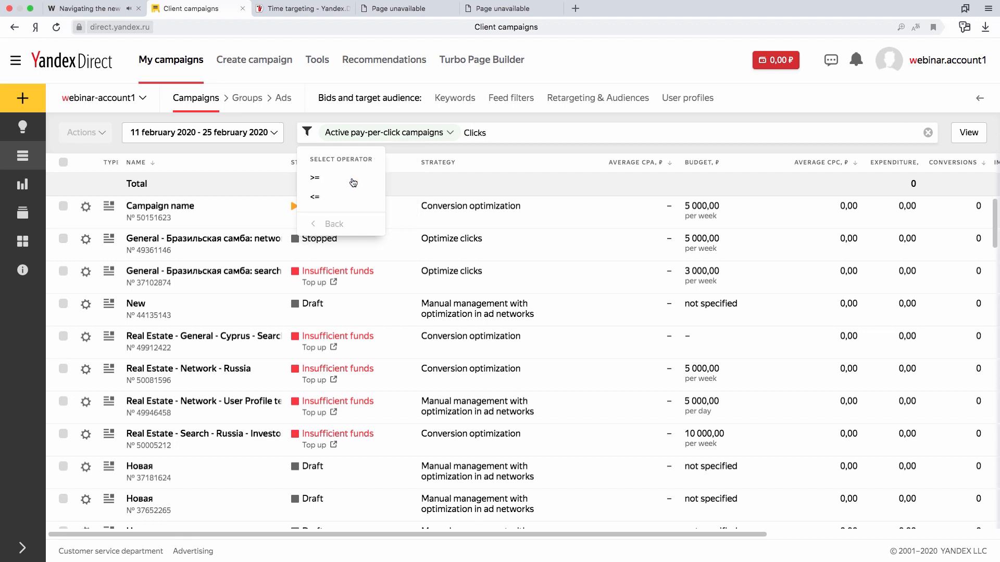
pyautogui.click(327, 181)
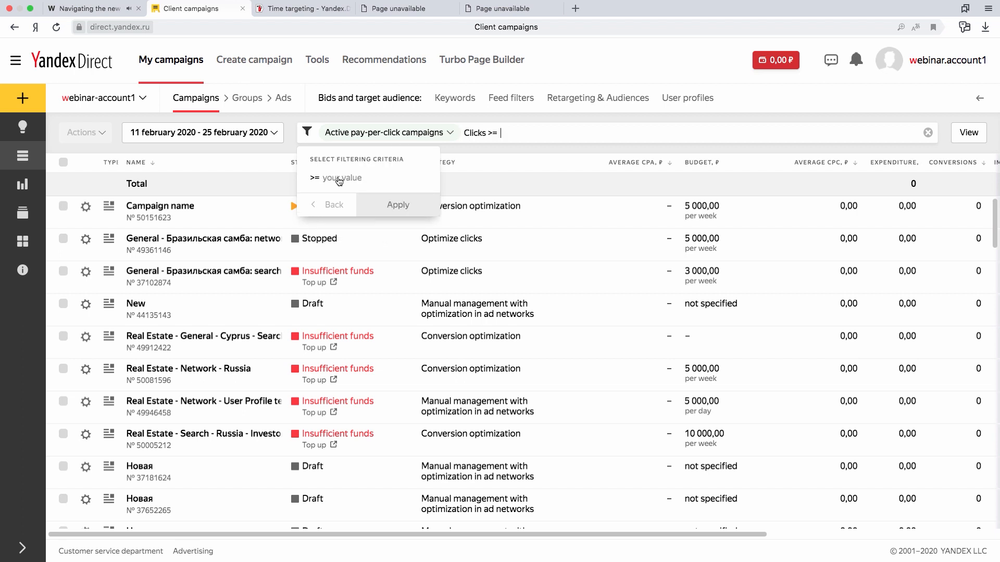
pyautogui.write('1')
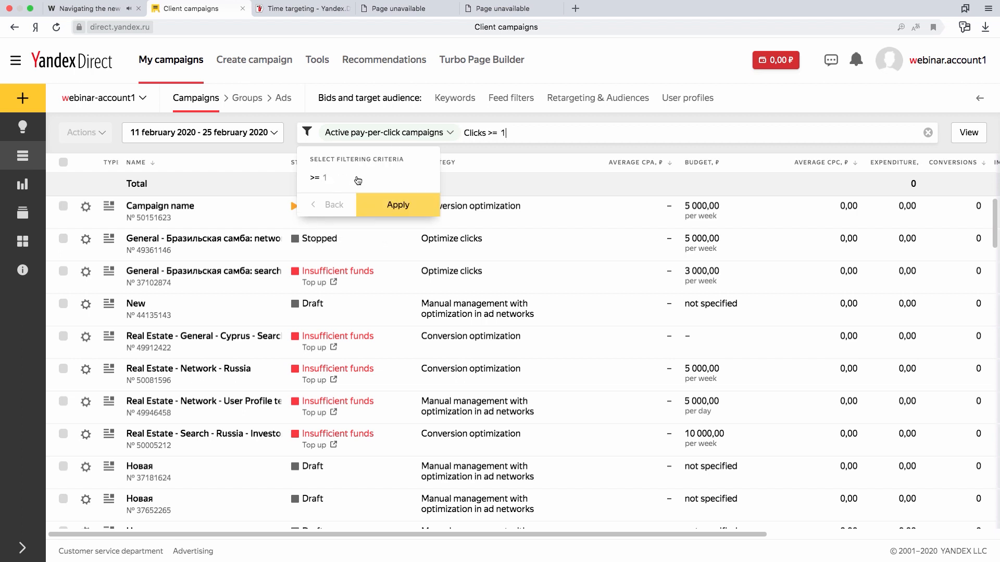
pyautogui.click(385, 203)
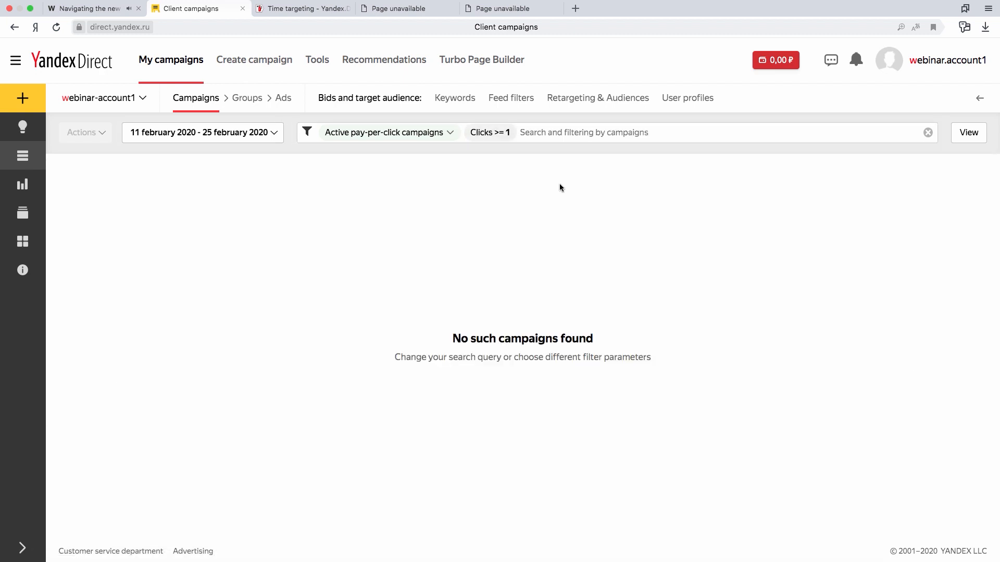
pyautogui.moveTo(507, 134)
pyautogui.click(505, 134)
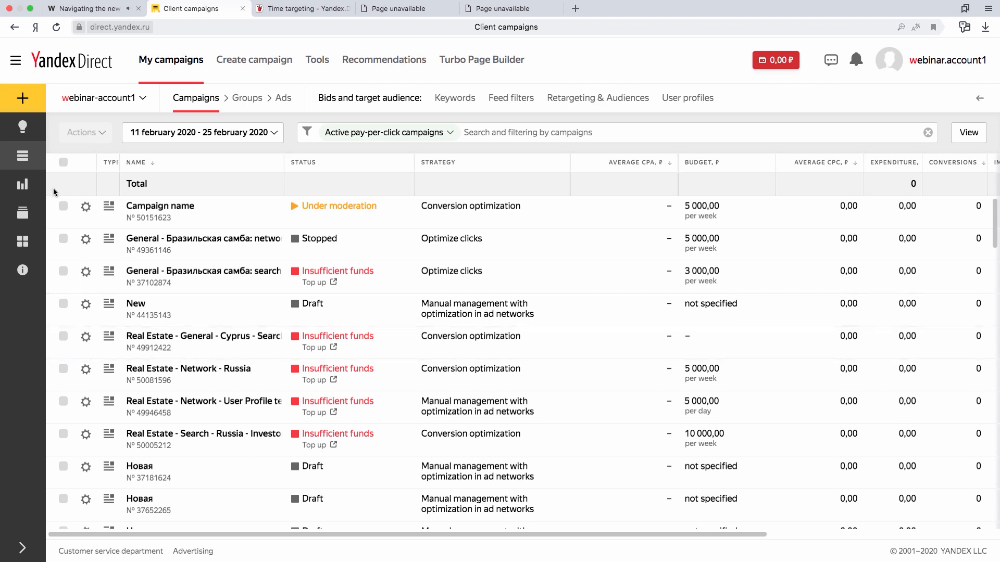
# Select "Campaign name" and the two "General - Бразильская самба" campaigns and show their ad groups.
pyautogui.click(63, 206)
pyautogui.click(63, 239)
pyautogui.click(63, 272)
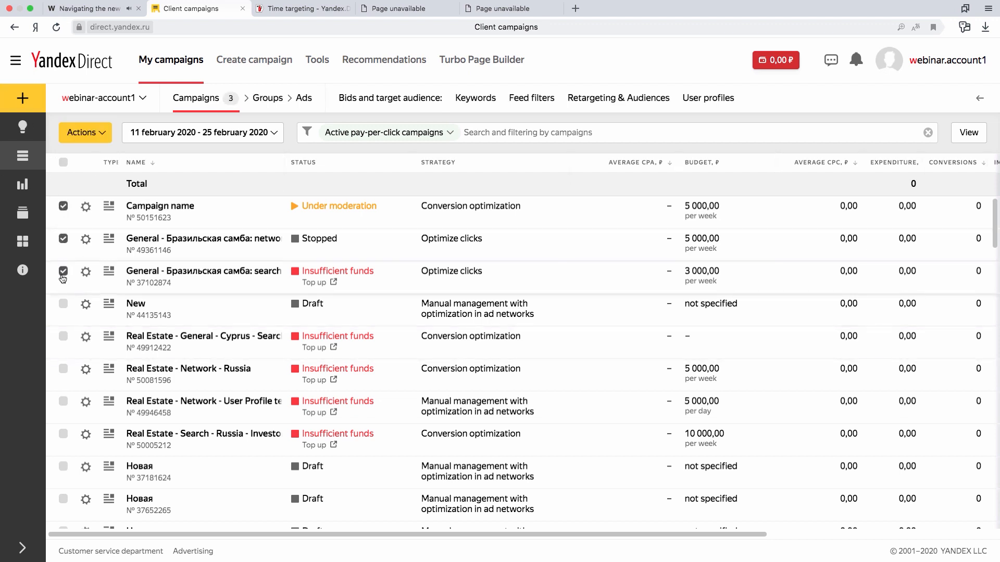
pyautogui.click(273, 103)
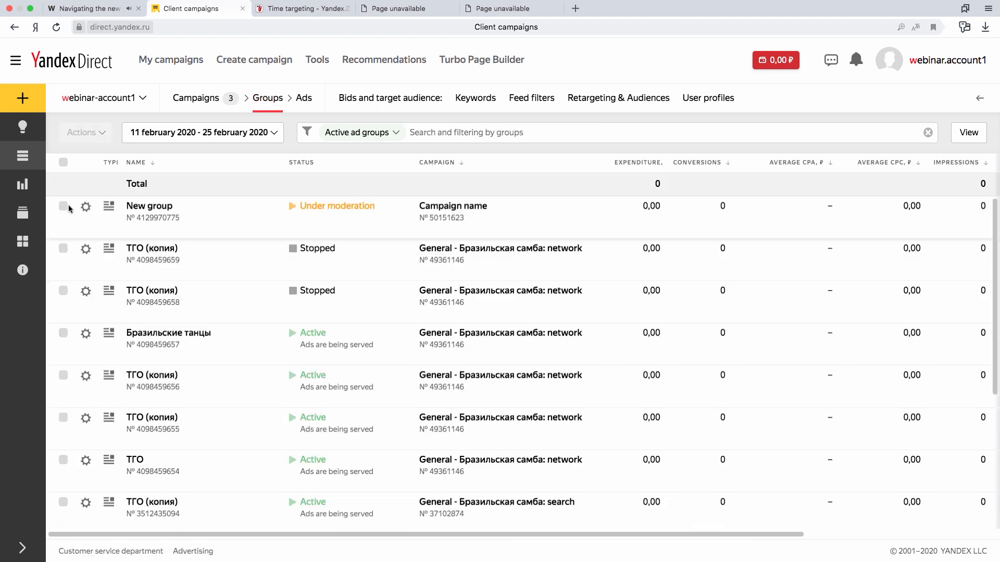
# Select "New group" and the two stopped "ТГО (копия)" groups and show their ads.
pyautogui.click(63, 248)
pyautogui.click(63, 206)
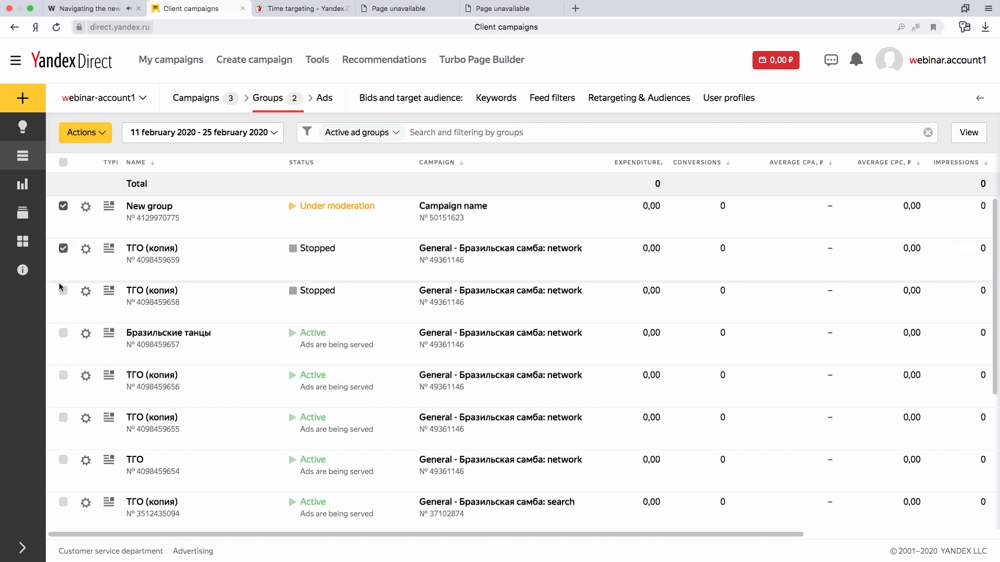
pyautogui.click(63, 290)
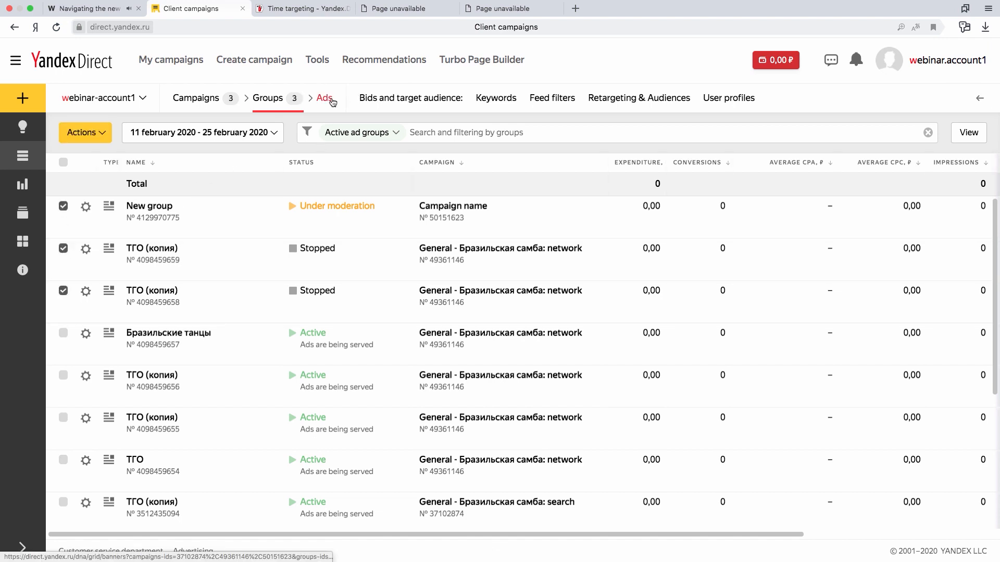
pyautogui.click(331, 101)
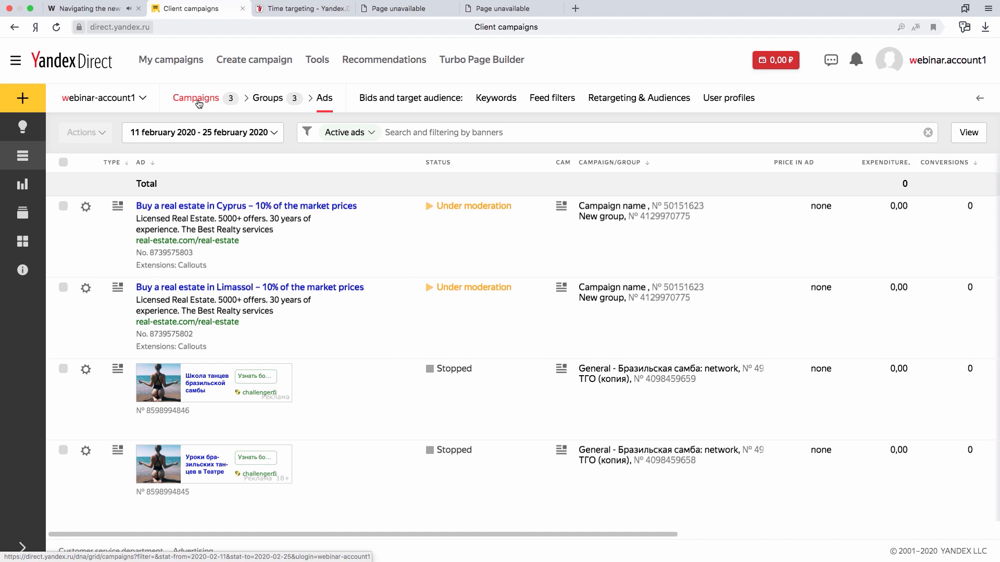
# Return to the campaign list, select all campaigns and clear the whole selection.
pyautogui.click(198, 100)
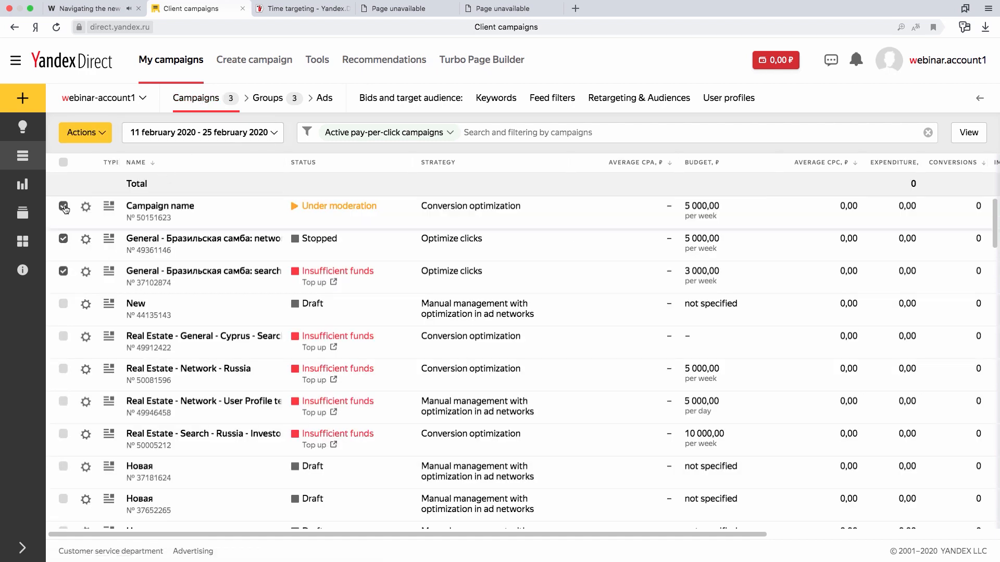
pyautogui.click(63, 207)
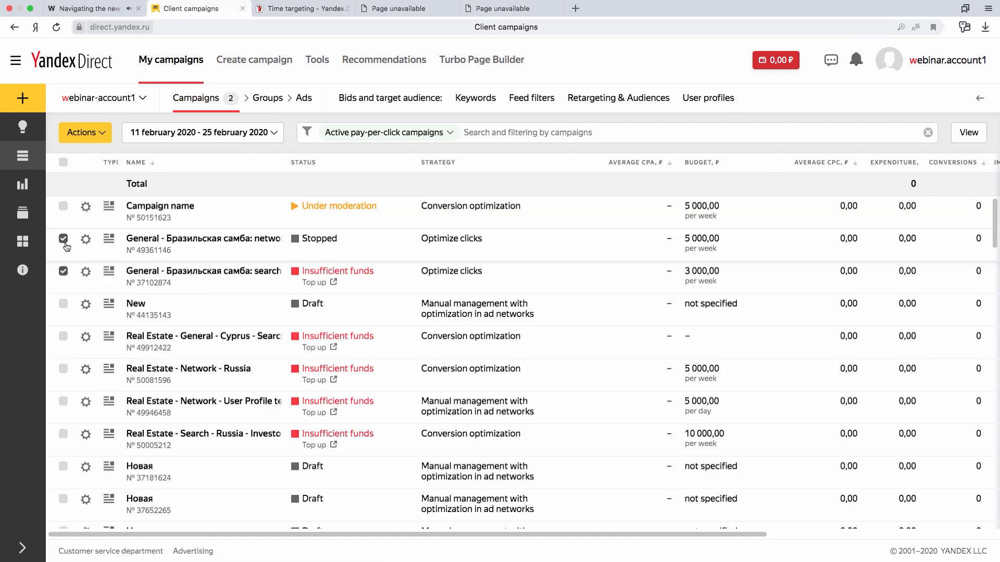
pyautogui.click(64, 163)
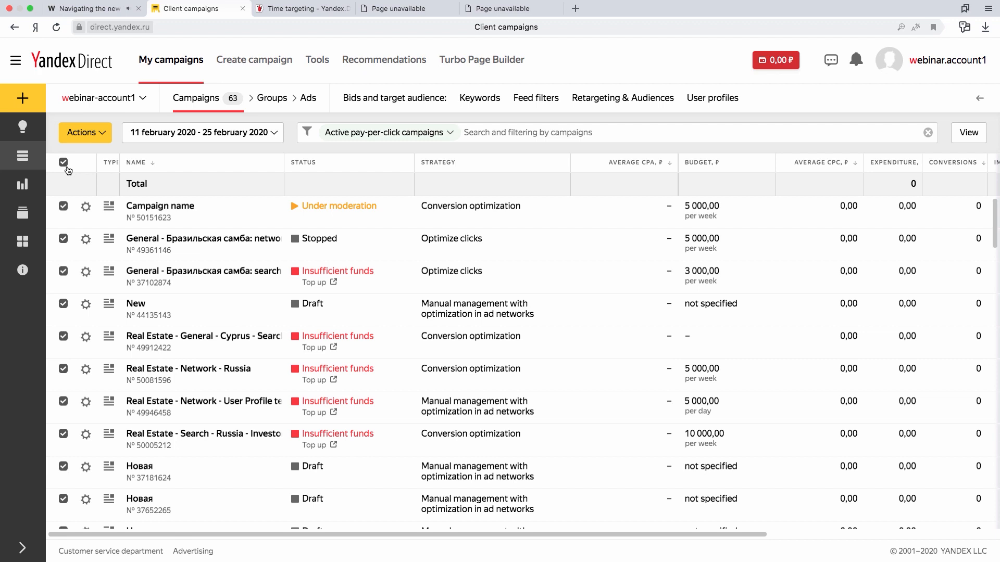
pyautogui.click(64, 162)
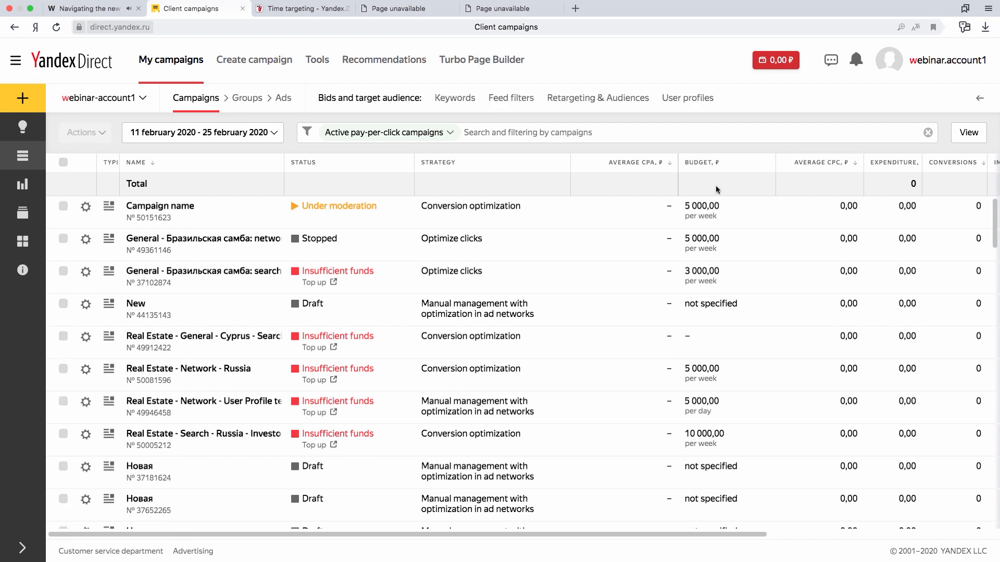
# Sort the campaign list by Average CPA, and re-sort it by campaign name.
pyautogui.moveTo(642, 166)
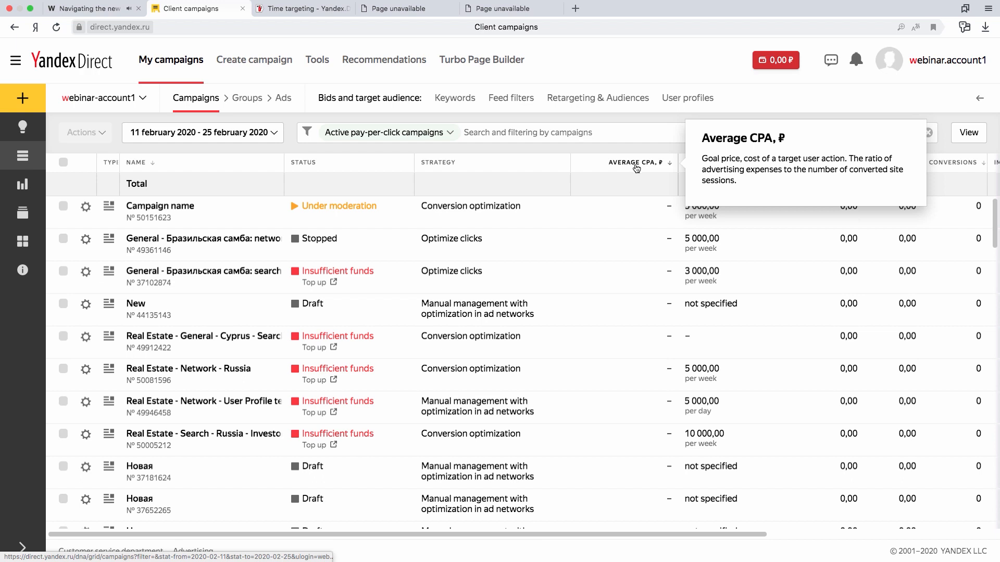
pyautogui.click(636, 166)
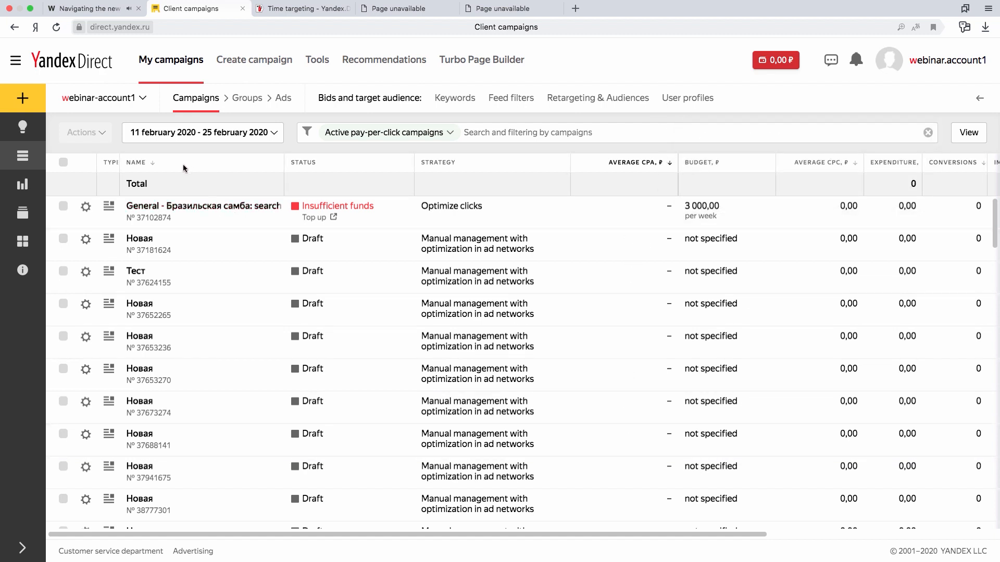
pyautogui.click(140, 164)
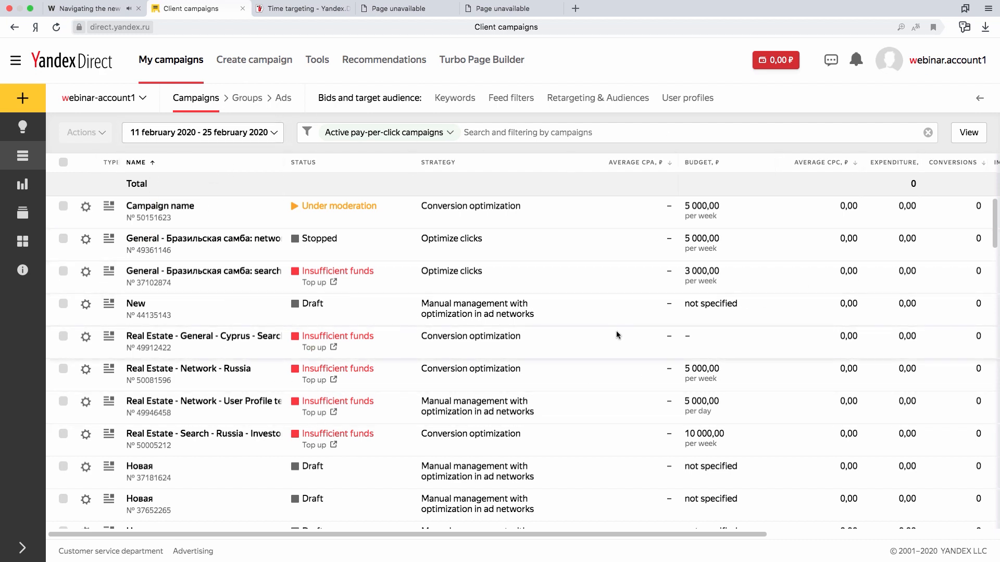
# View the Add options in the expanded side navigation and open the Recommendations page.
pyautogui.click(23, 548)
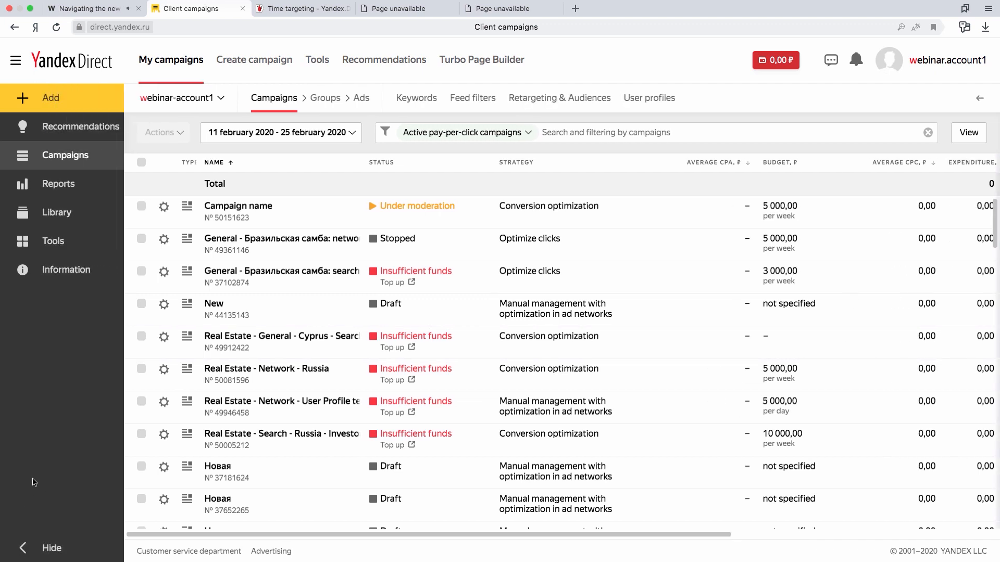
pyautogui.click(22, 548)
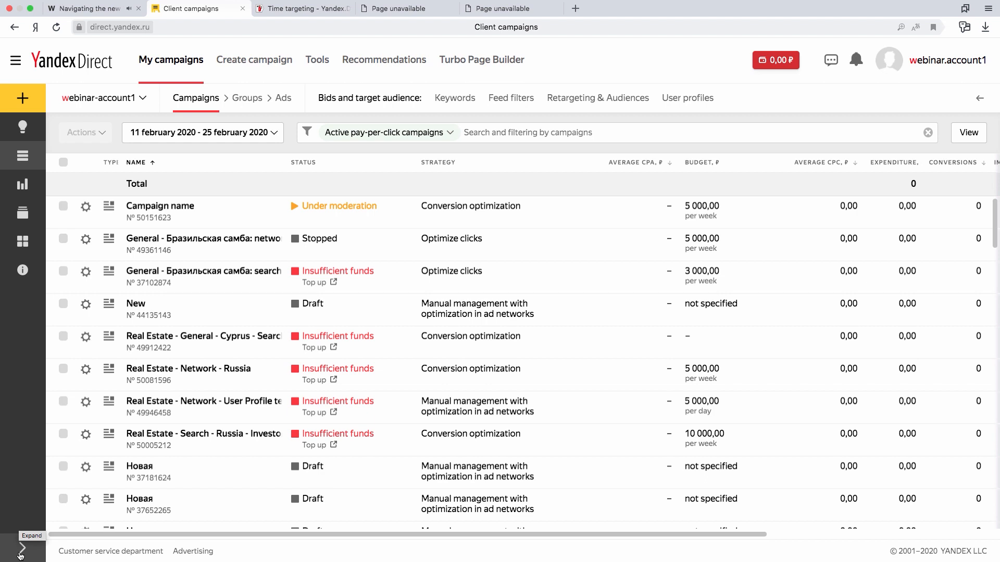
pyautogui.click(21, 551)
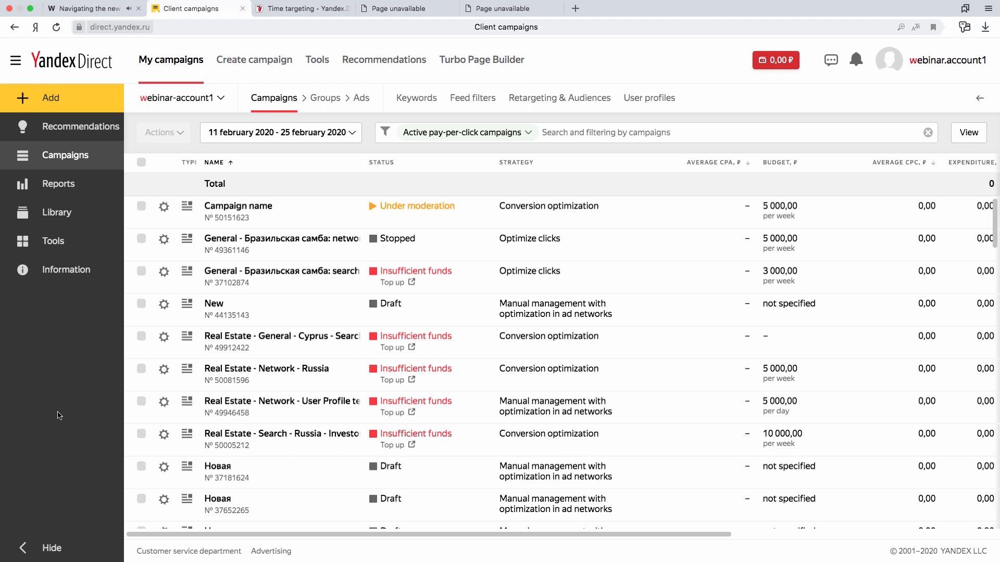
pyautogui.click(48, 100)
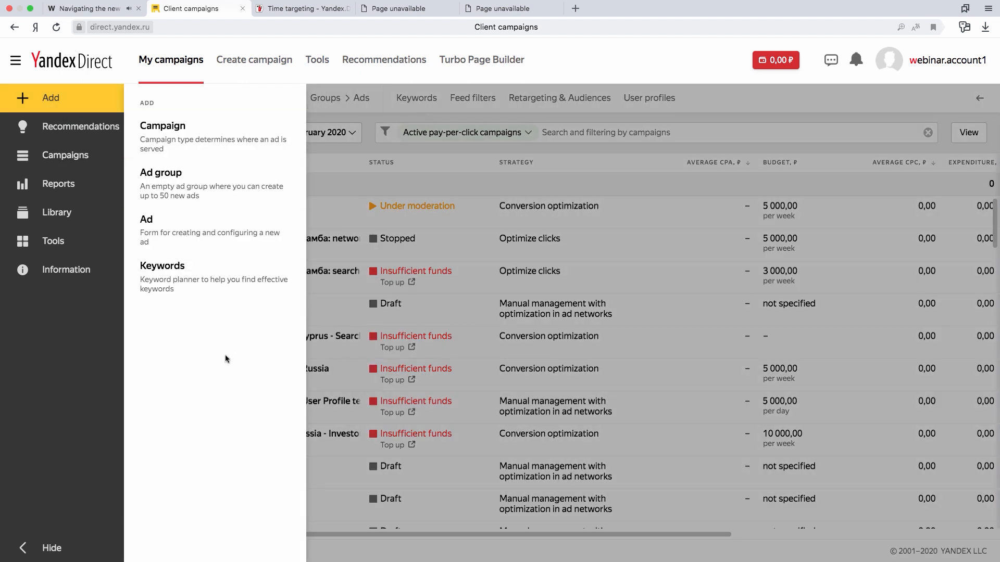
pyautogui.click(68, 134)
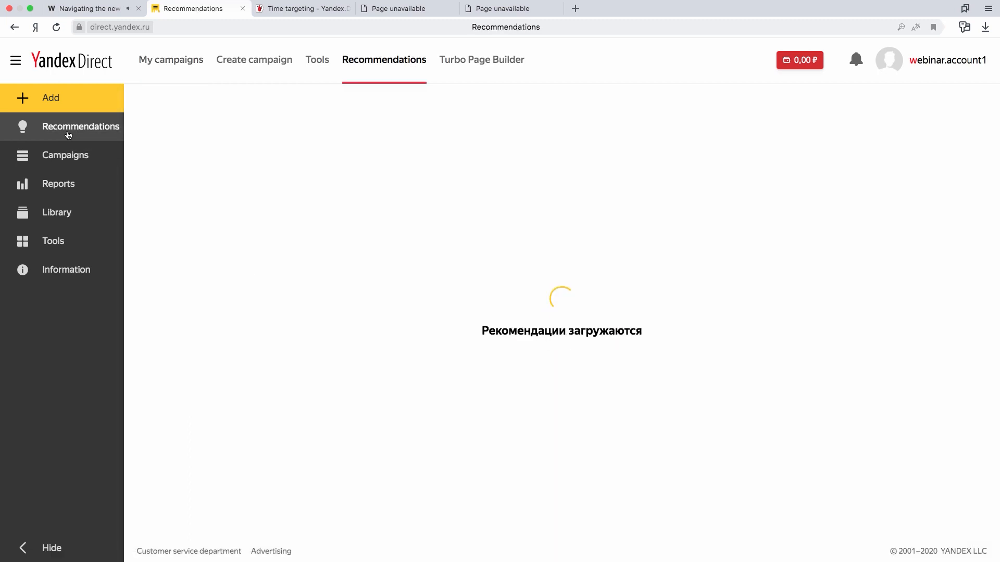
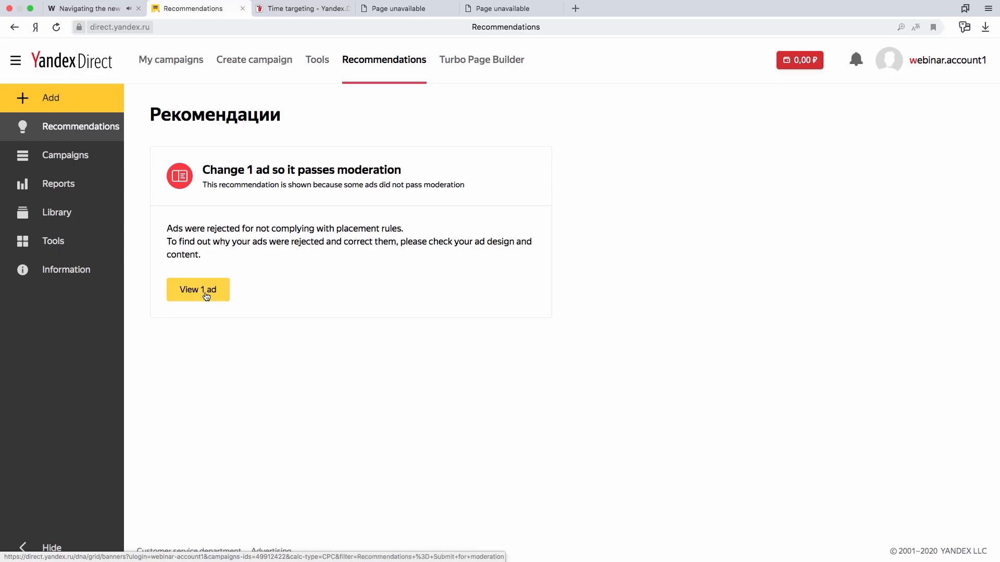
# Show the ad rejected by moderation from the recommendation, review its editing form and leave it without saving.
pyautogui.click(207, 299)
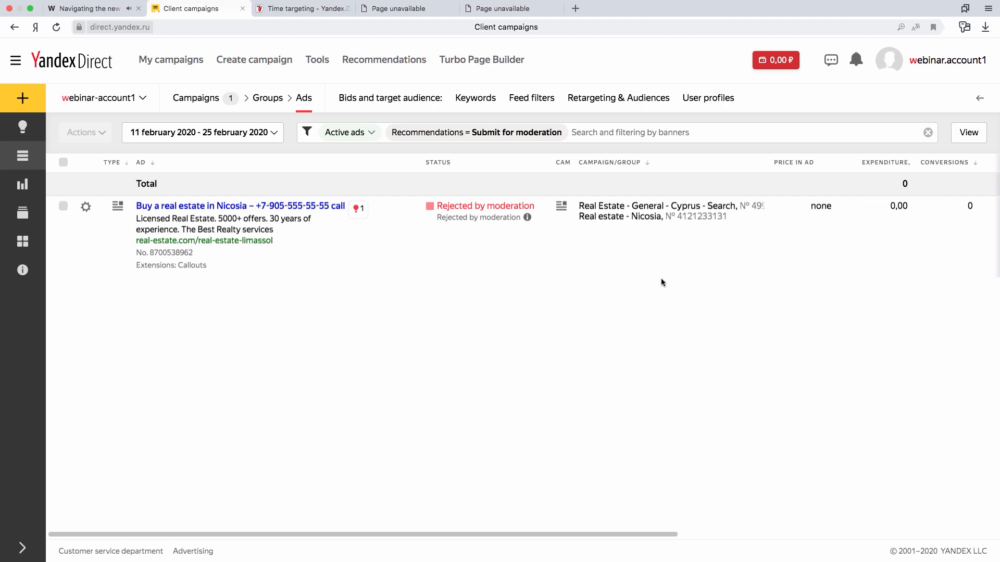
pyautogui.moveTo(465, 136)
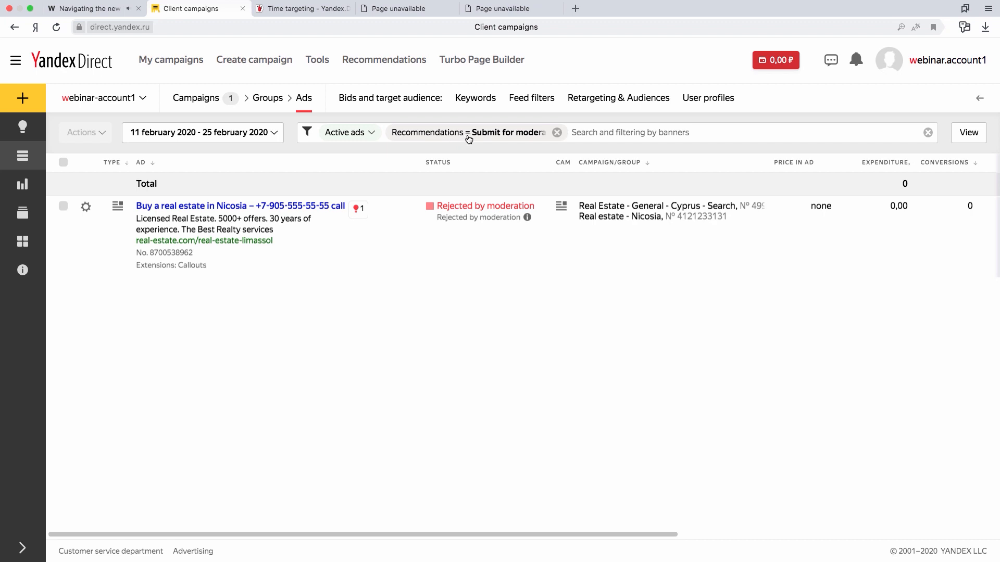
pyautogui.click(87, 211)
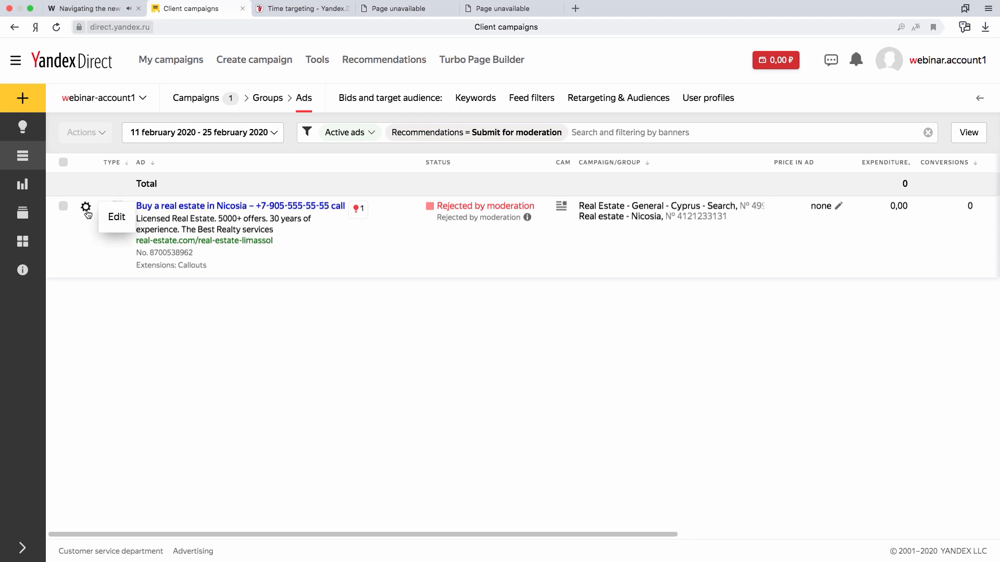
pyautogui.click(112, 225)
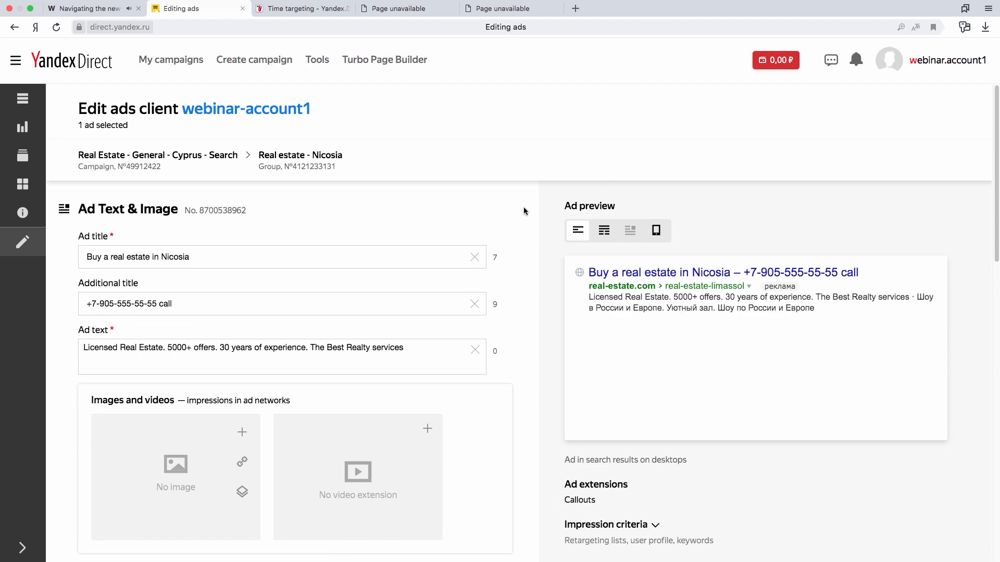
pyautogui.scroll(-1, 520, 213)
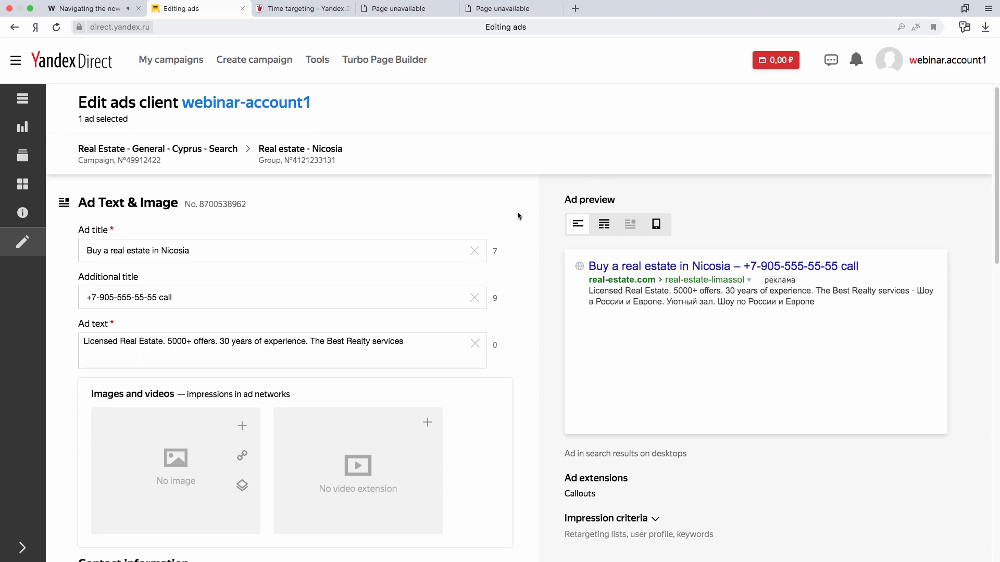
pyautogui.scroll(-10, 517, 213)
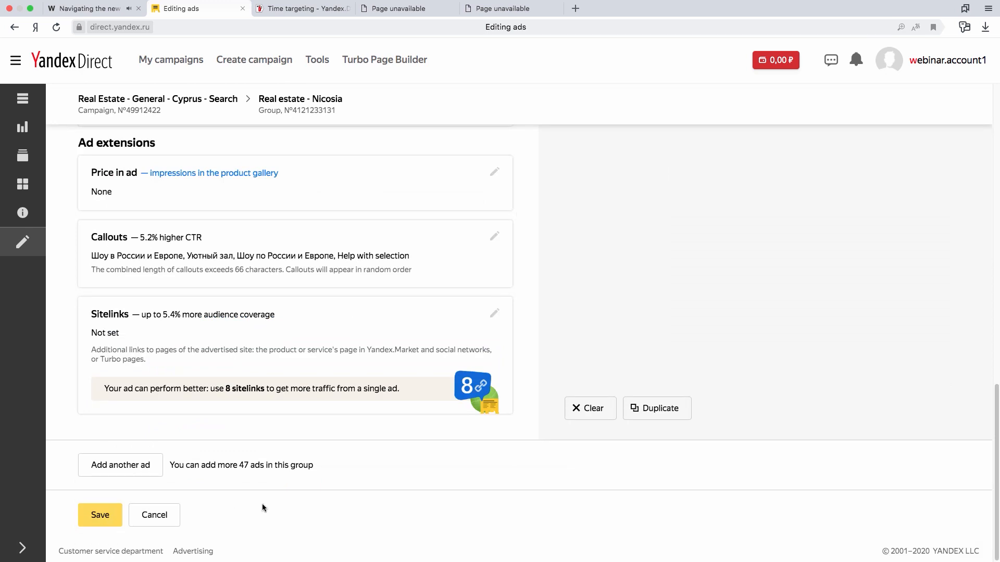
pyautogui.click(163, 513)
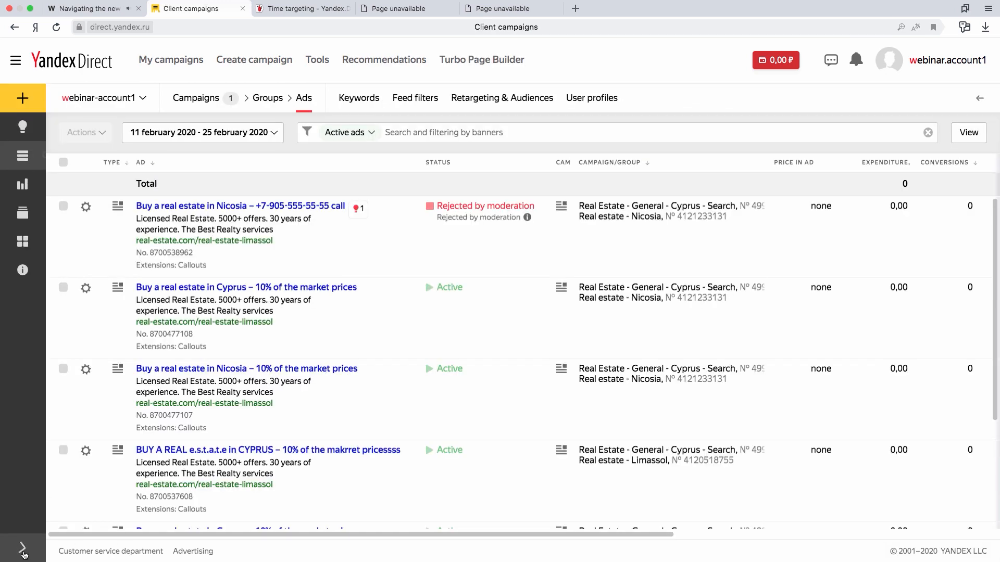
# Expand the side navigation, return to the campaign list and view the available Reports options.
pyautogui.click(22, 542)
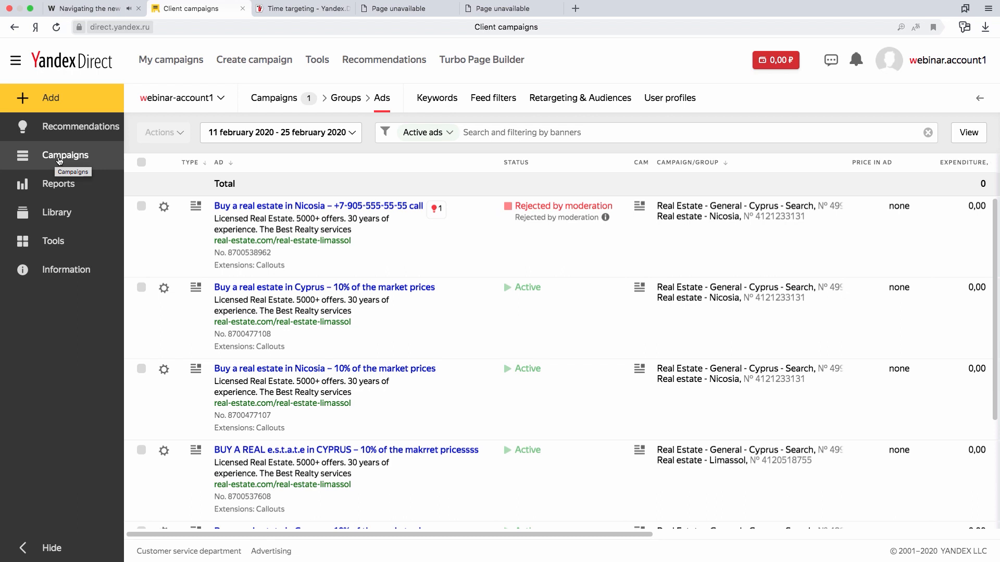
pyautogui.click(59, 158)
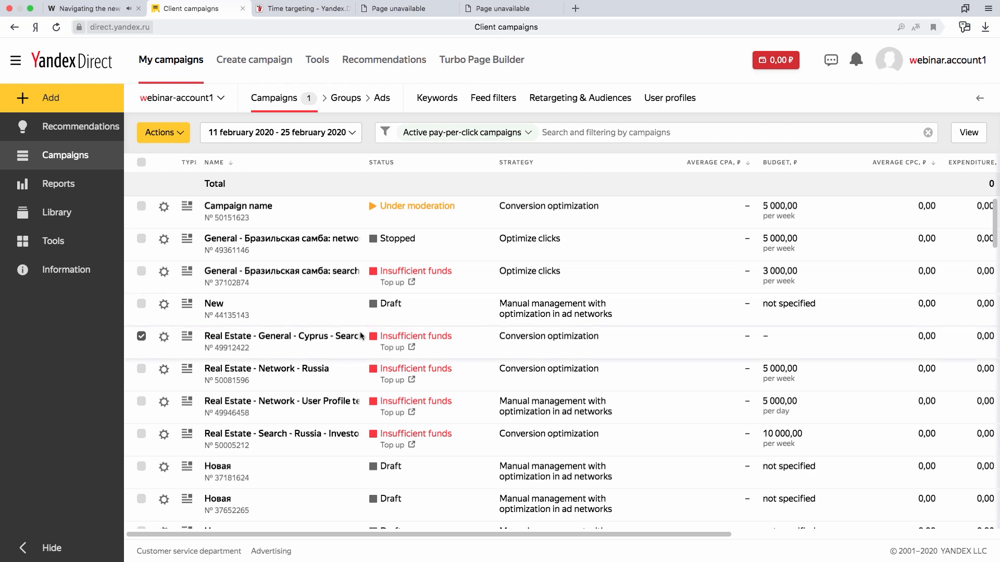
pyautogui.click(87, 194)
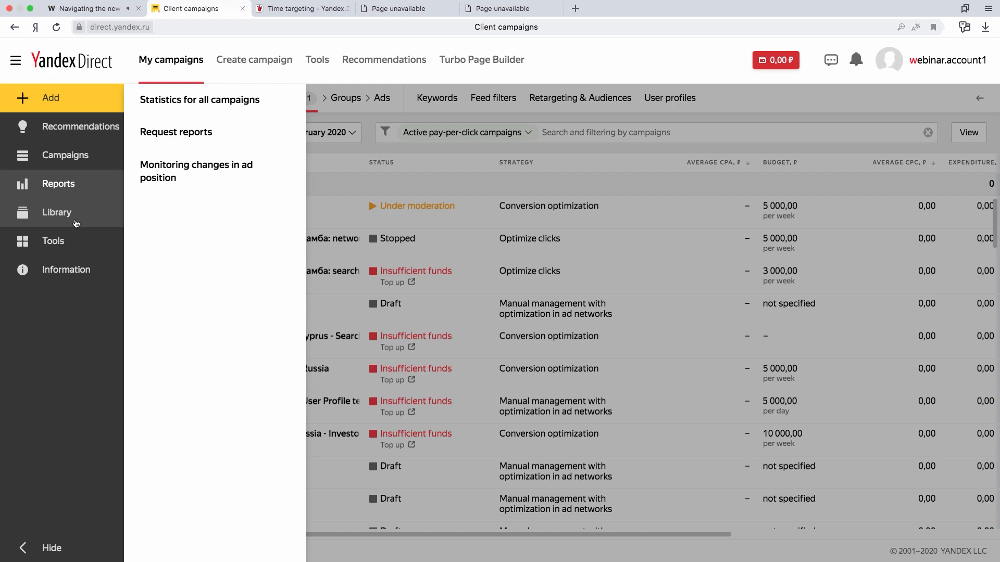
# View the negative keyword sets in the Library, and open the Changelog from the Tools page.
pyautogui.moveTo(75, 223)
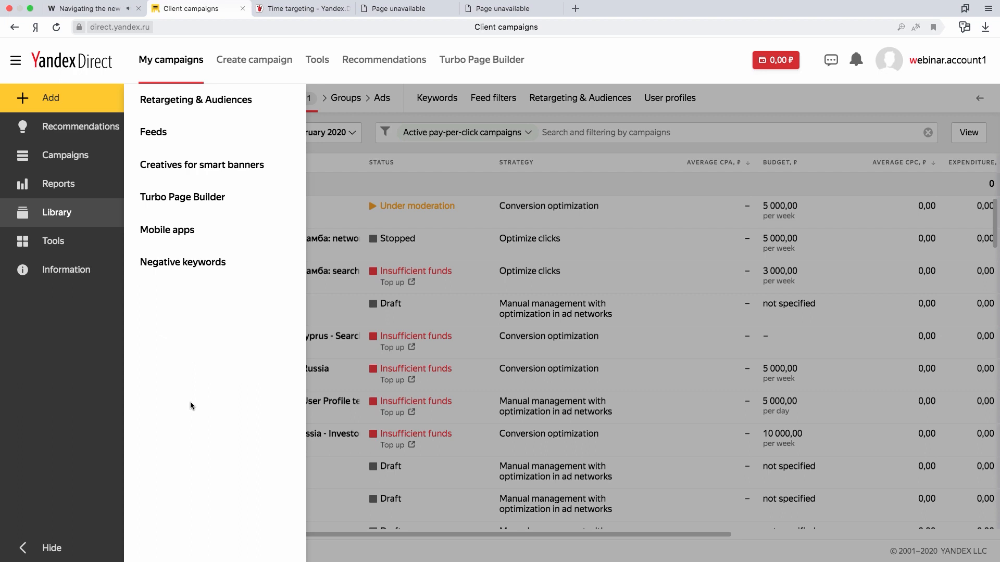
pyautogui.click(191, 273)
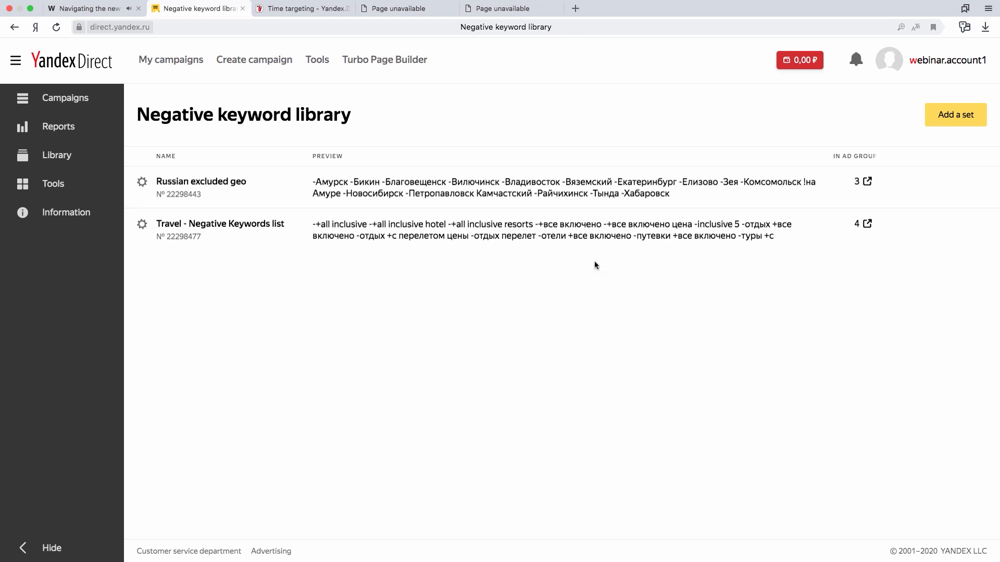
pyautogui.click(63, 186)
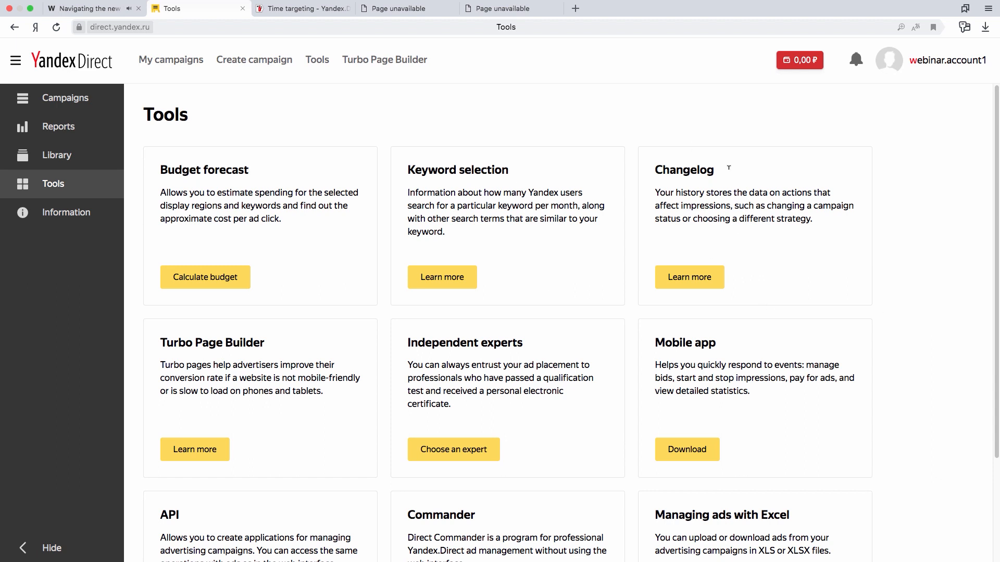
pyautogui.click(716, 282)
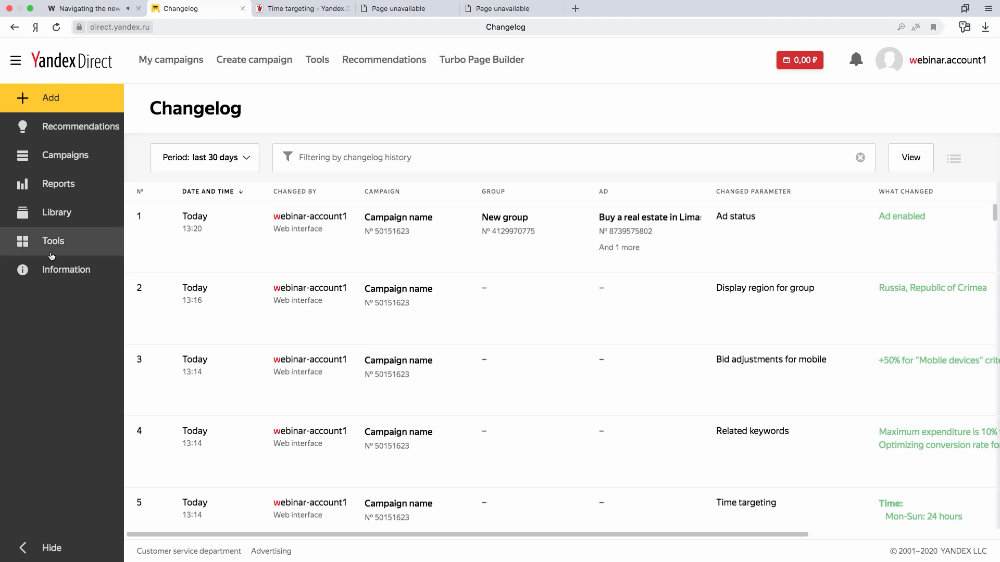
# From the Information options, open the Site link in a new browser tab, view the advertising news and return to the Changelog.
pyautogui.click(48, 276)
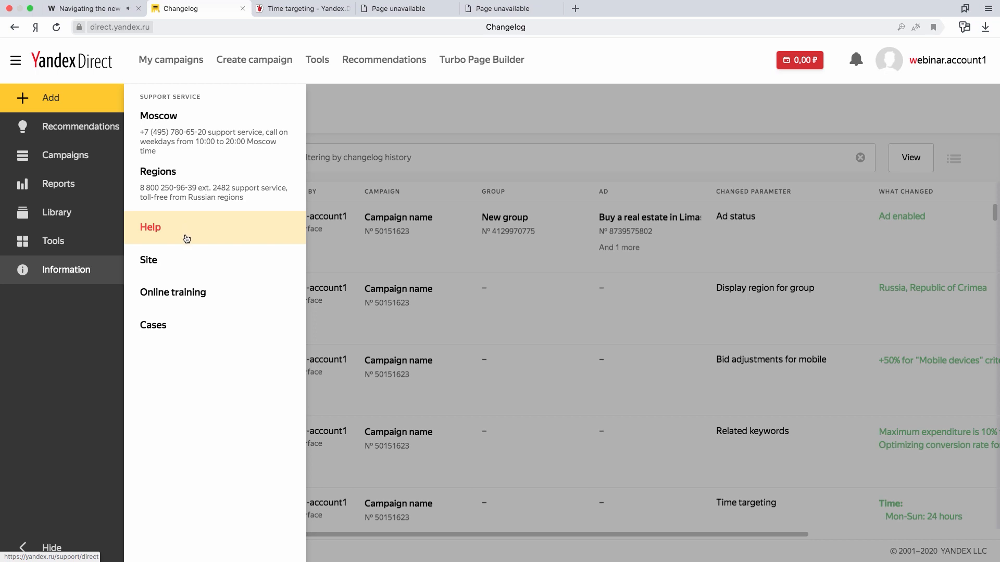
pyautogui.rightClick(182, 259)
pyautogui.press('Escape')
pyautogui.click(192, 266)
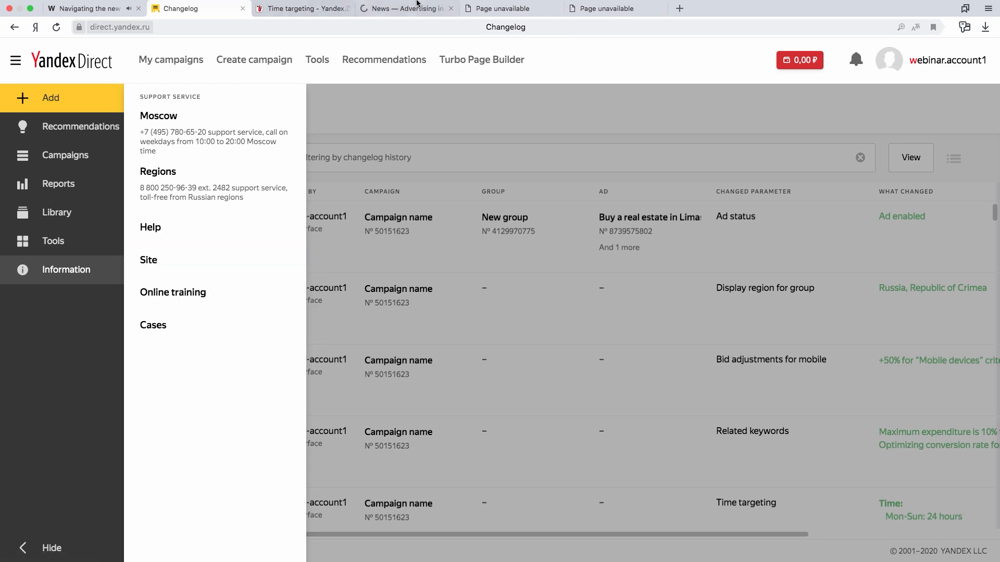
pyautogui.click(404, 19)
pyautogui.moveTo(404, 19); pyautogui.dragTo(294, 21)
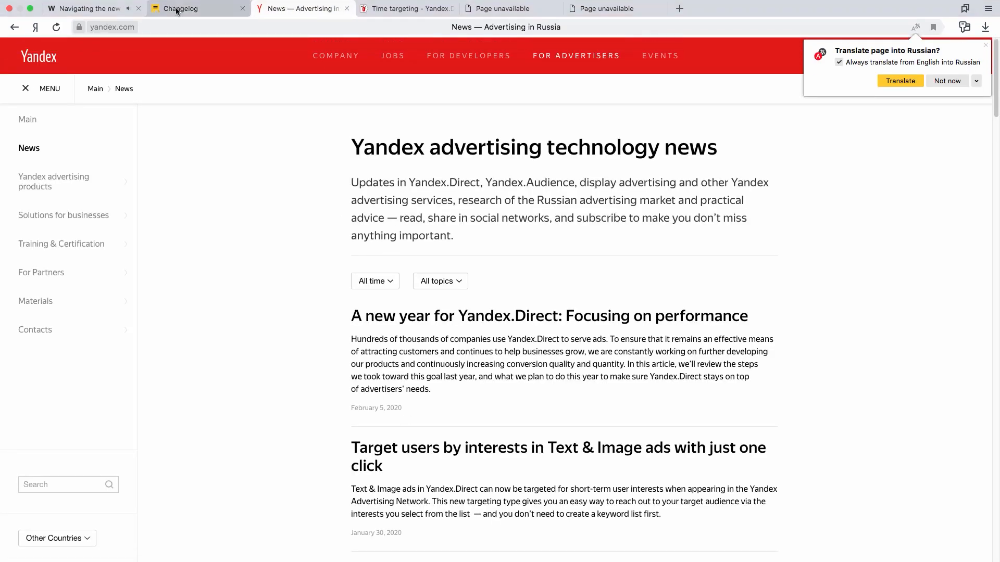
pyautogui.click(176, 5)
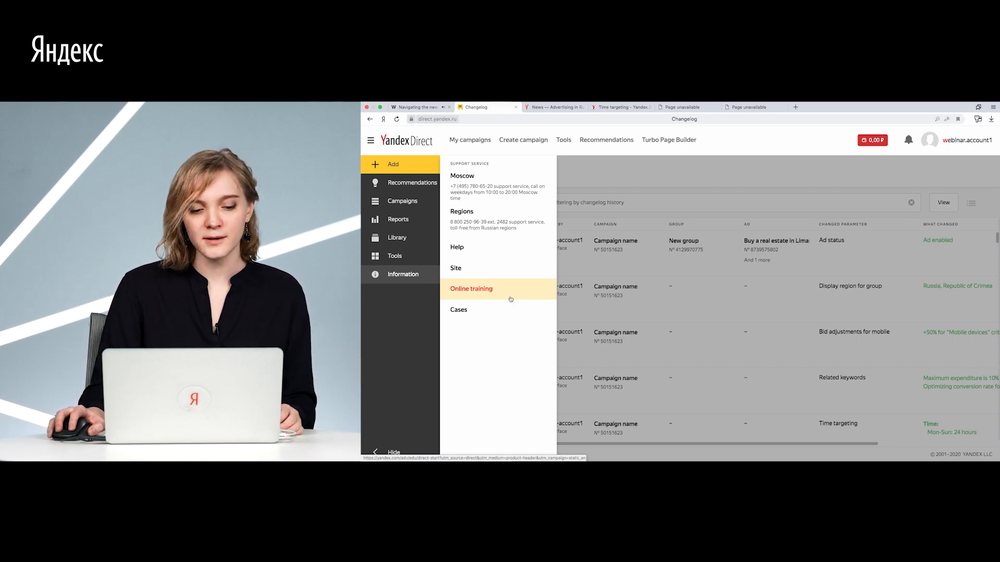
# Open the Cases link in a new browser tab, view the Yandex Client Cases page and return to the Changelog.
pyautogui.rightClick(506, 312)
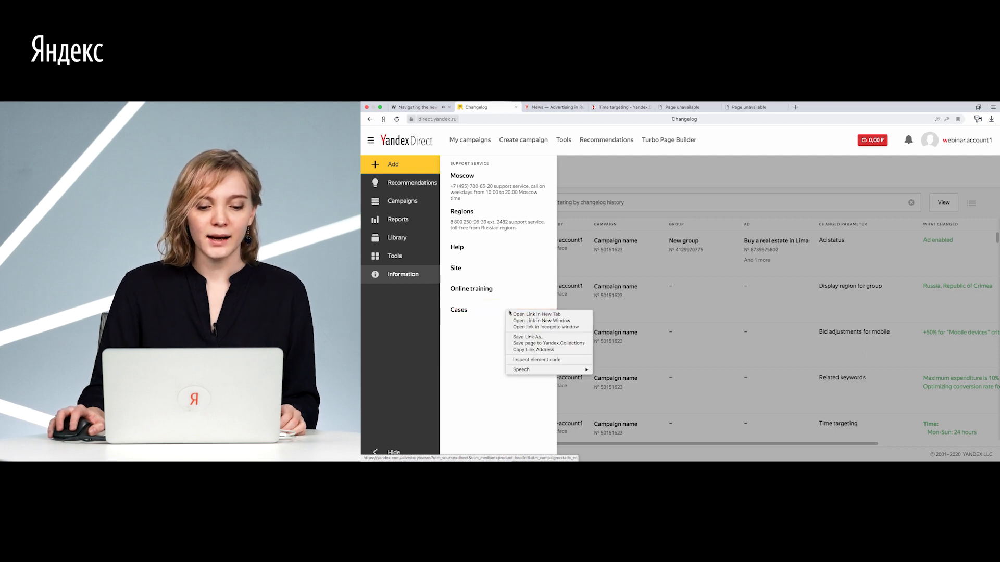
pyautogui.click(515, 314)
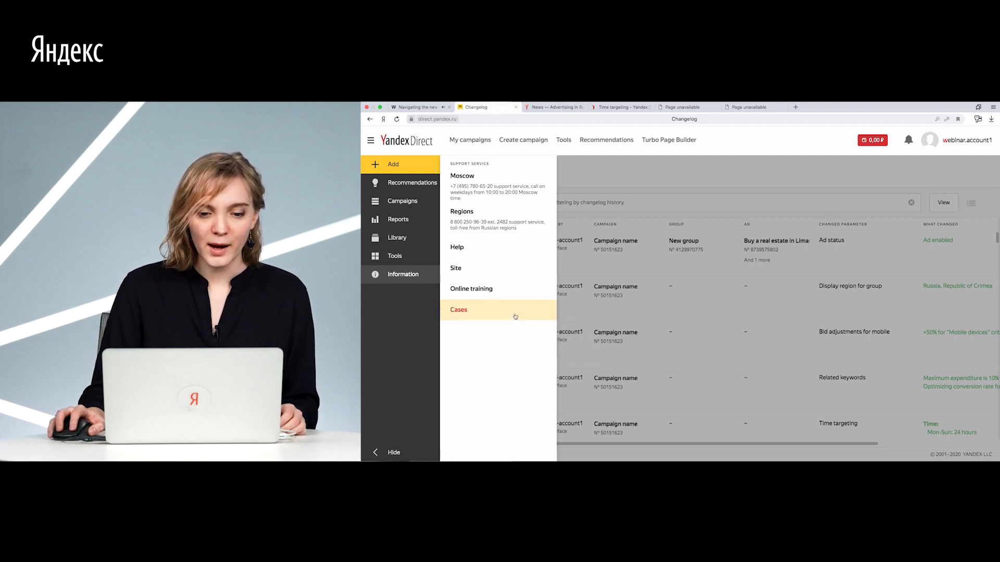
pyautogui.click(684, 107)
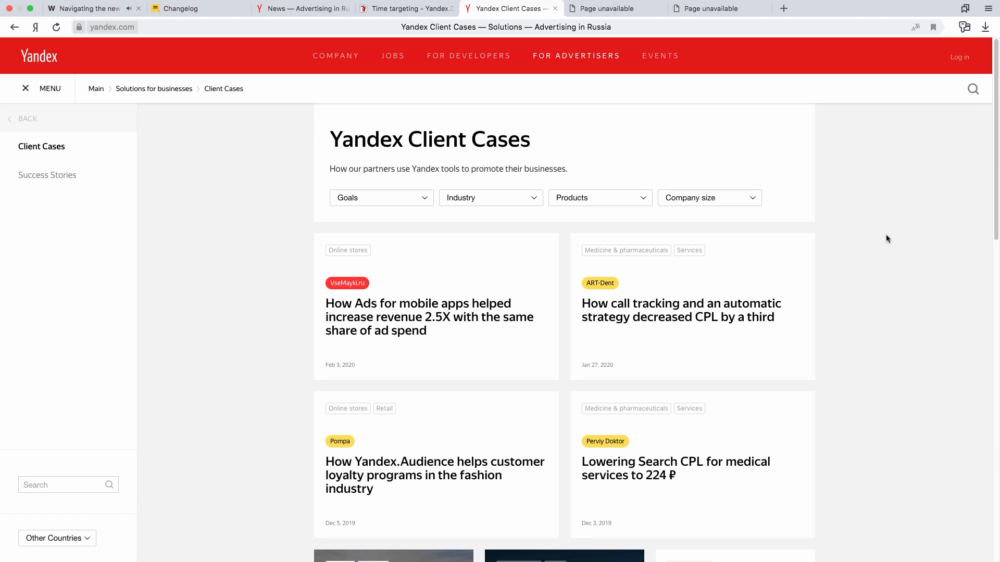
pyautogui.click(193, 8)
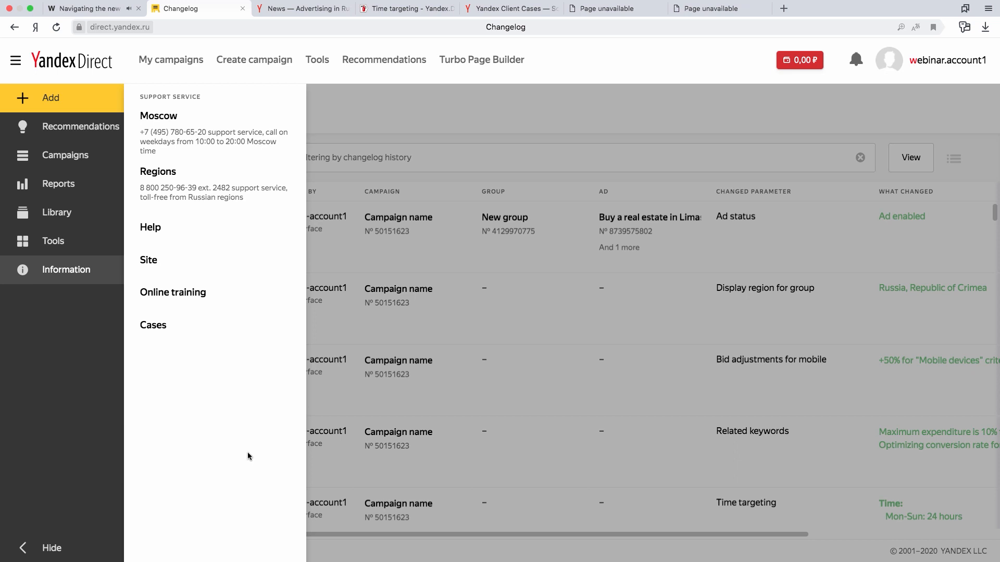
# Collapse the side navigation, close the Information options and go back to My campaigns.
pyautogui.click(55, 546)
pyautogui.click(306, 110)
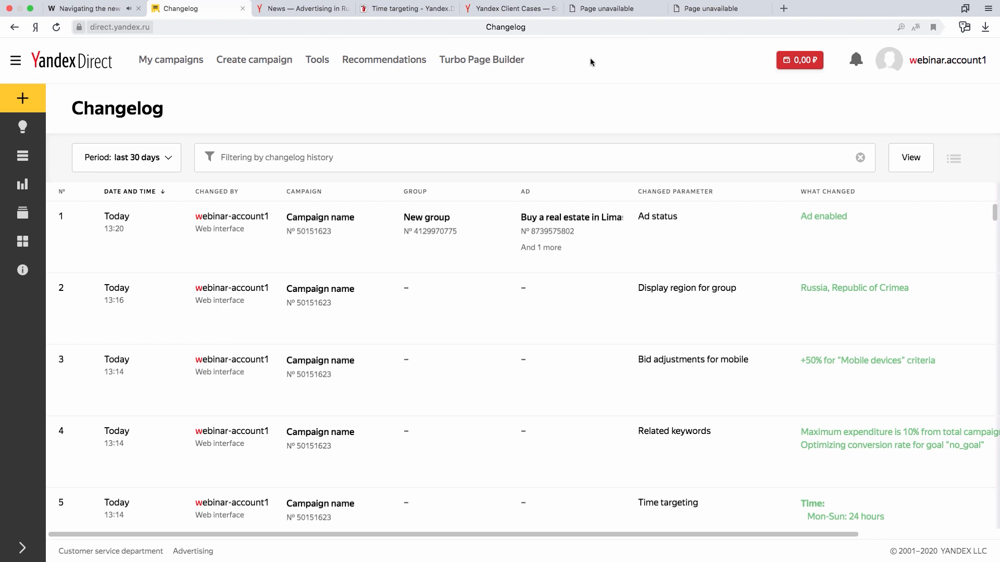
pyautogui.click(184, 67)
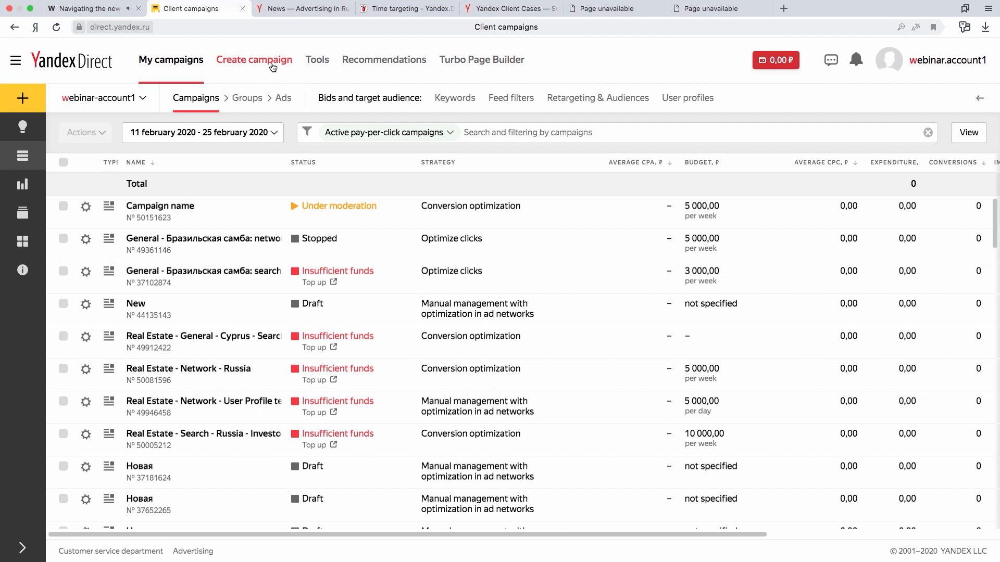
# View the interface feedback form and cancel it, and view the news notifications and close them.
pyautogui.moveTo(319, 62)
pyautogui.click(832, 61)
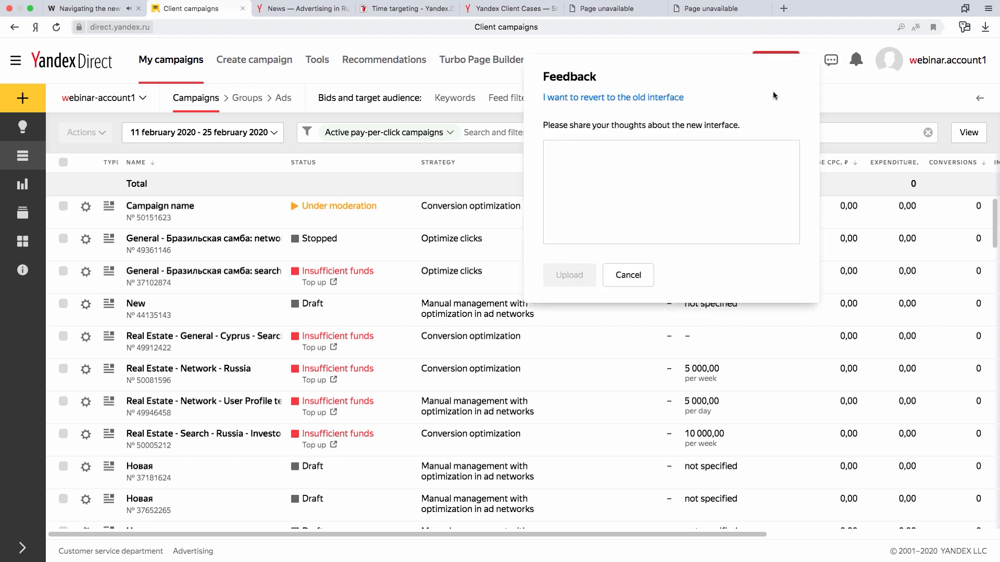
pyautogui.click(681, 193)
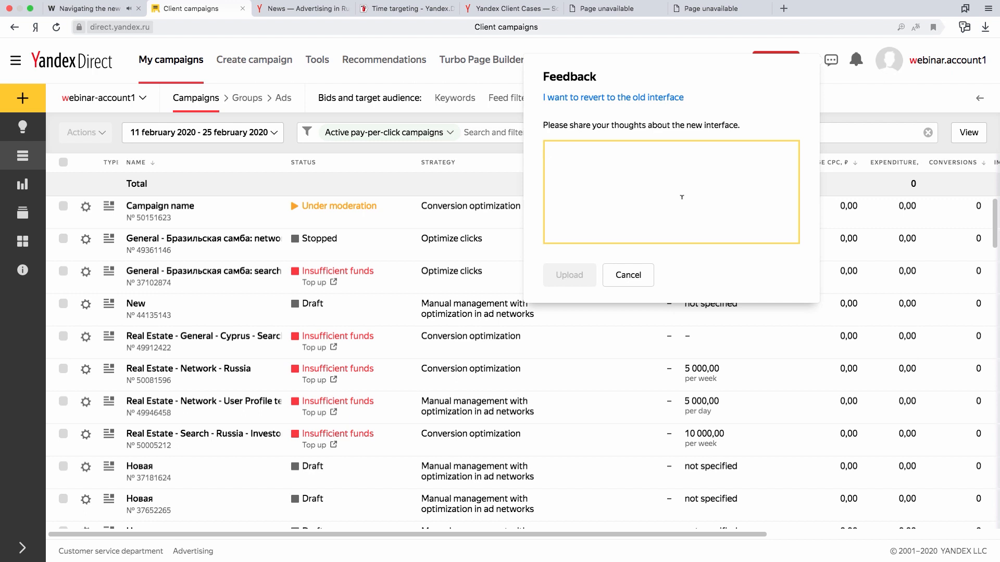
pyautogui.click(642, 276)
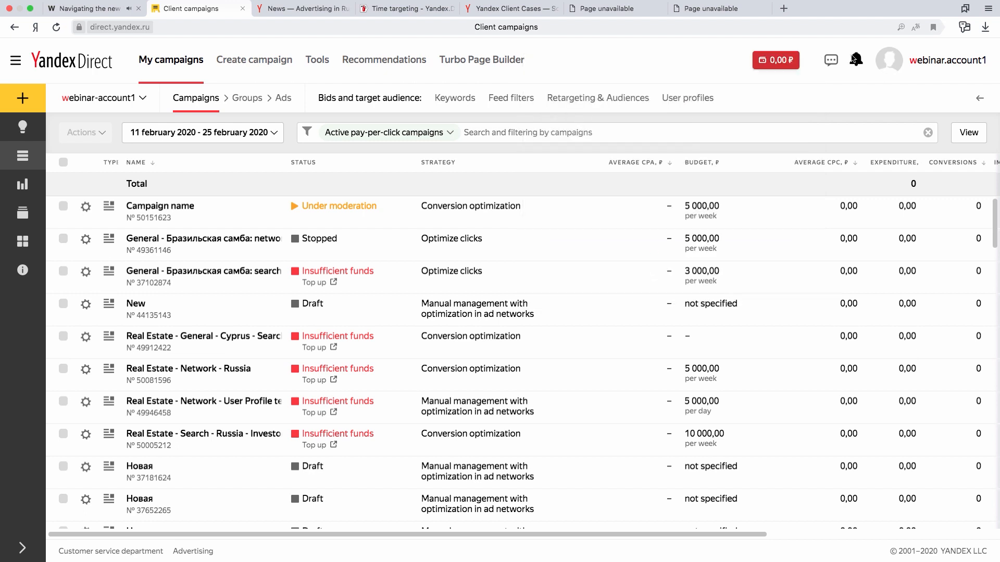
pyautogui.click(862, 63)
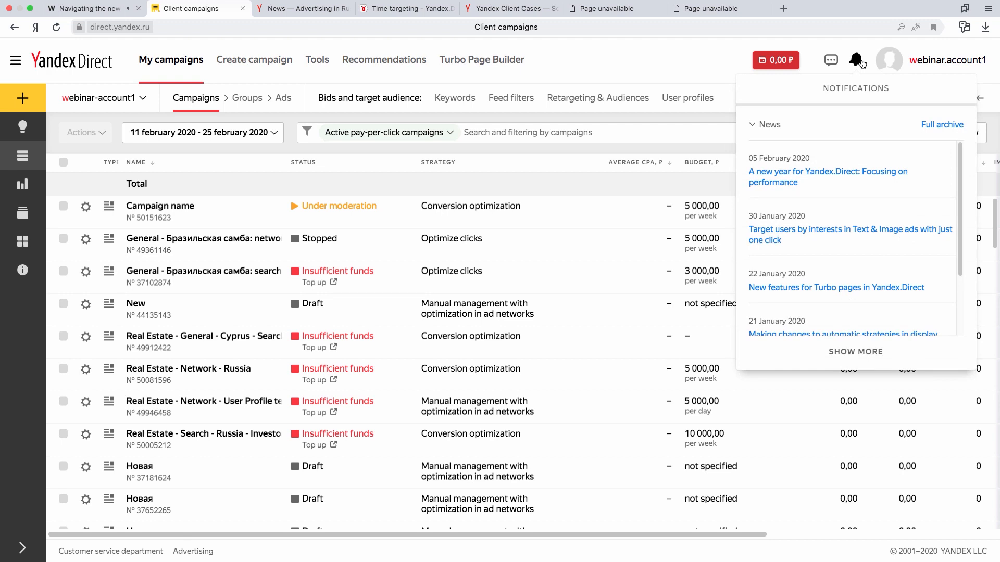
pyautogui.click(692, 60)
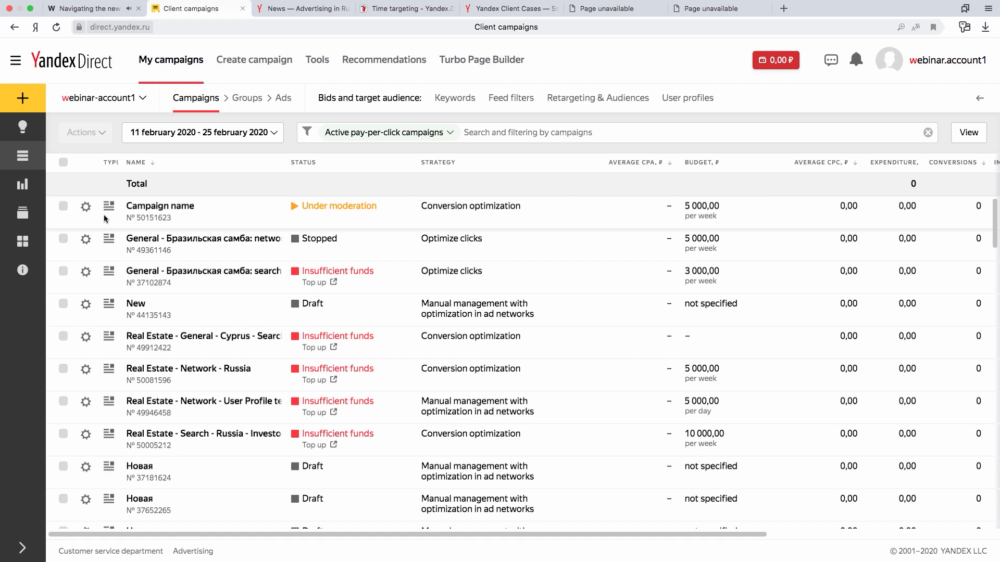
# Open the settings of the campaign "Campaign name" for editing, review them and leave without saving.
pyautogui.click(86, 210)
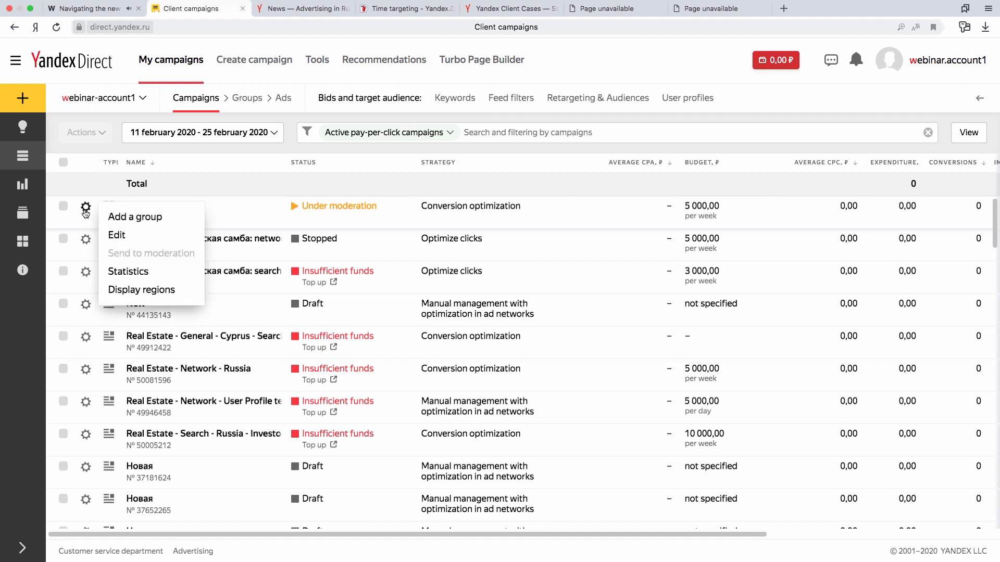
pyautogui.click(128, 237)
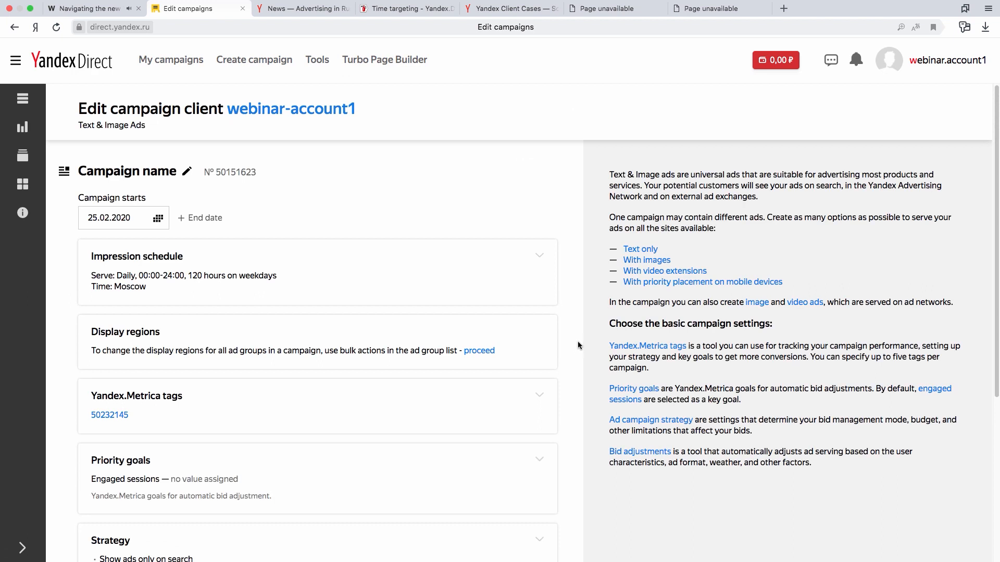
pyautogui.scroll(-5, 576, 344)
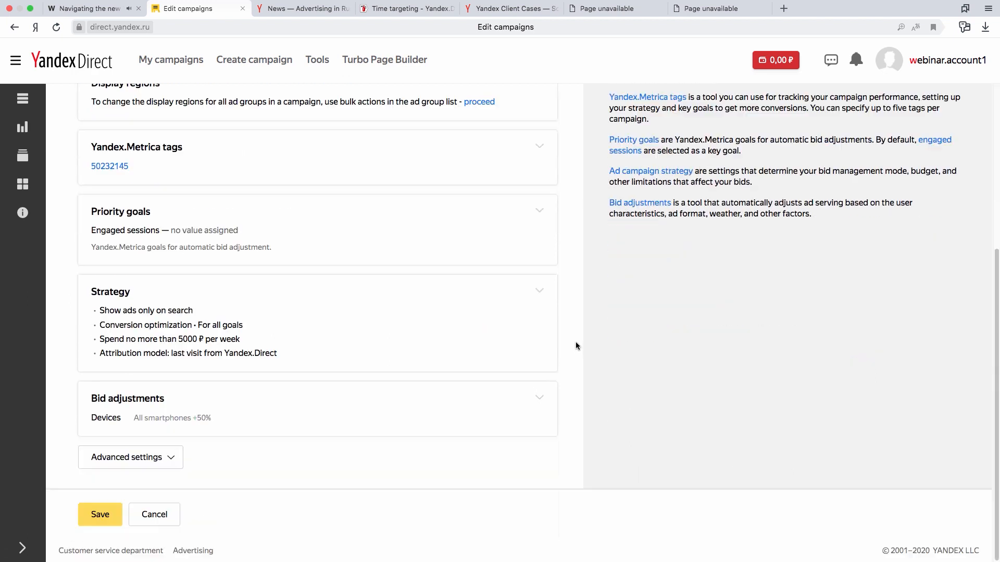
pyautogui.click(173, 523)
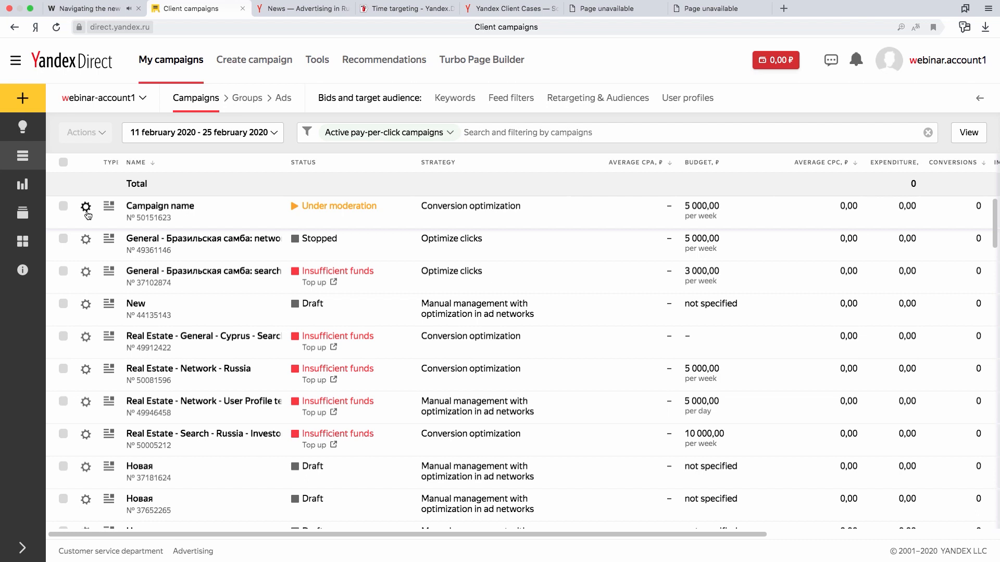
# Select "Campaign name" and the two "General - Бразильская самба" campaigns and show their keywords.
pyautogui.click(63, 207)
pyautogui.click(63, 238)
pyautogui.click(63, 271)
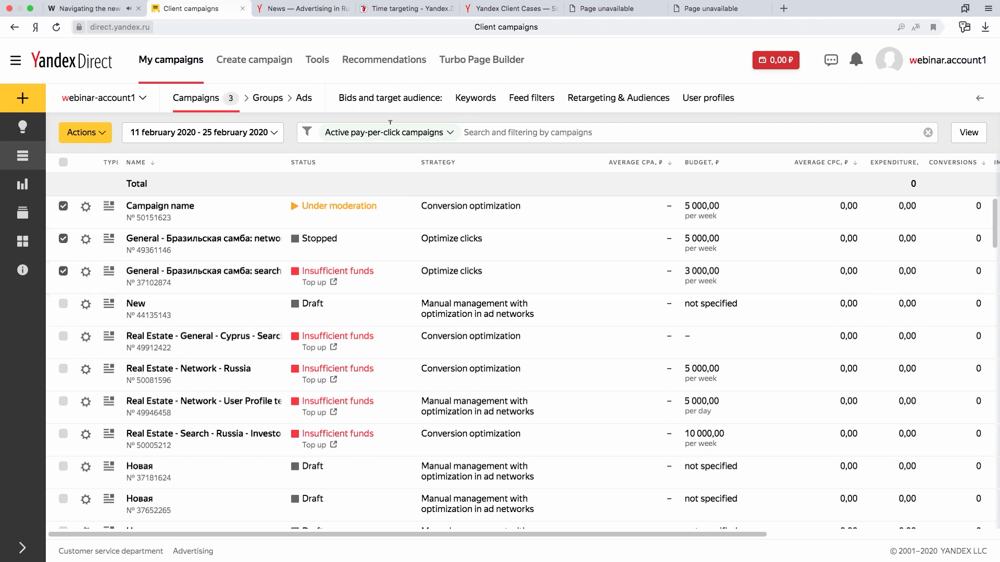
pyautogui.click(475, 100)
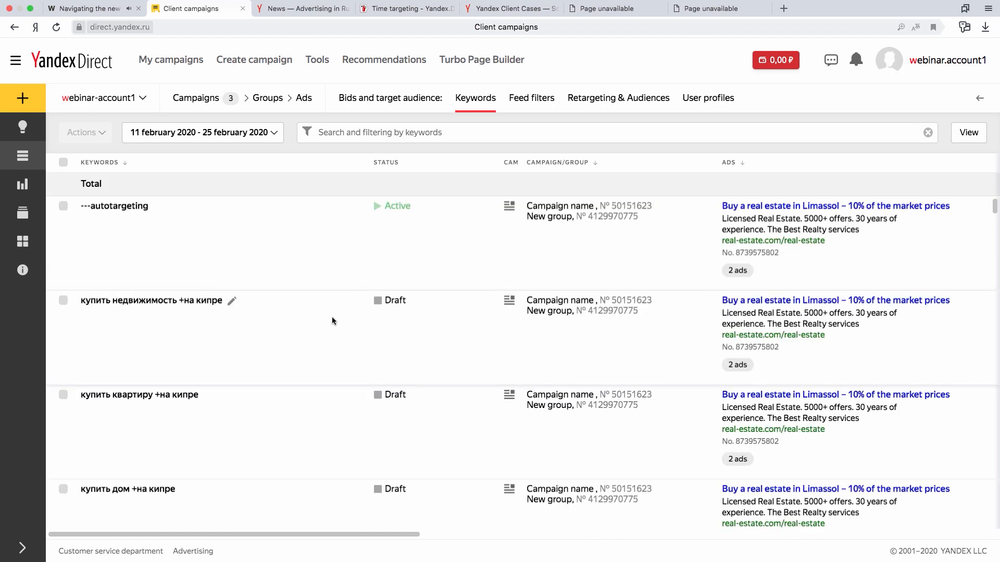
# View the editor of the keyword "купить недвижимость +на кипре" and cancel it, and view the actions available for the selected campaigns.
pyautogui.click(231, 303)
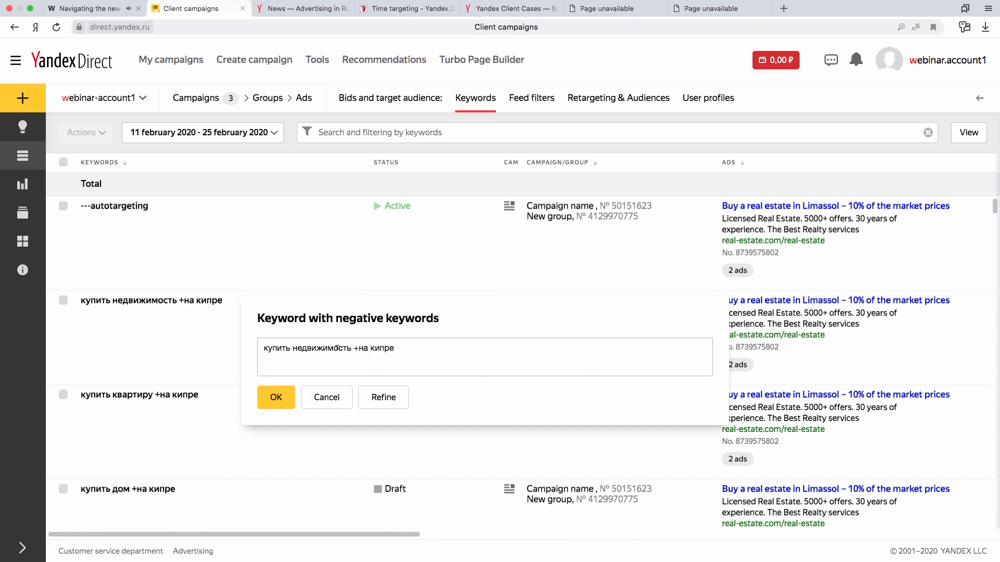
pyautogui.click(332, 400)
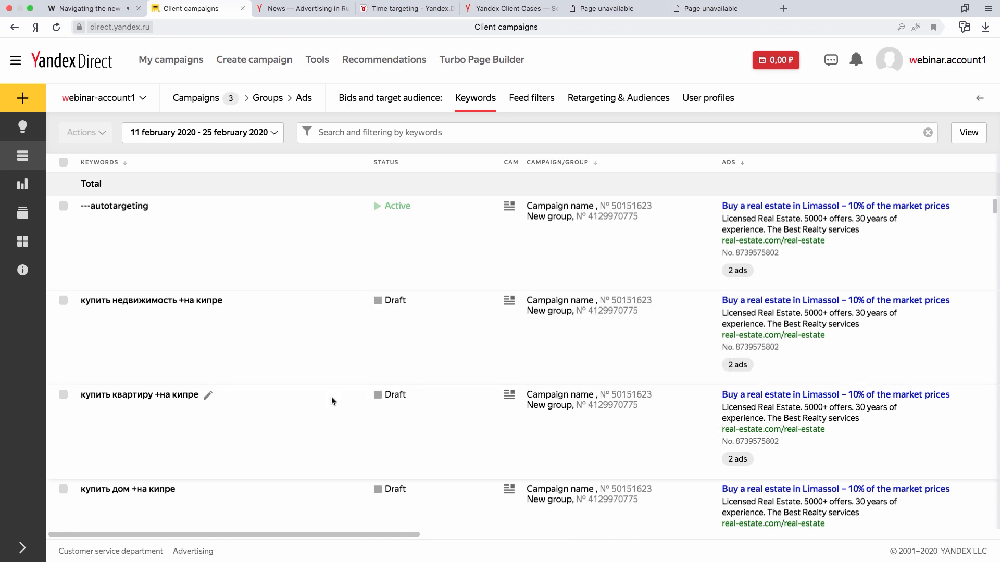
pyautogui.click(203, 103)
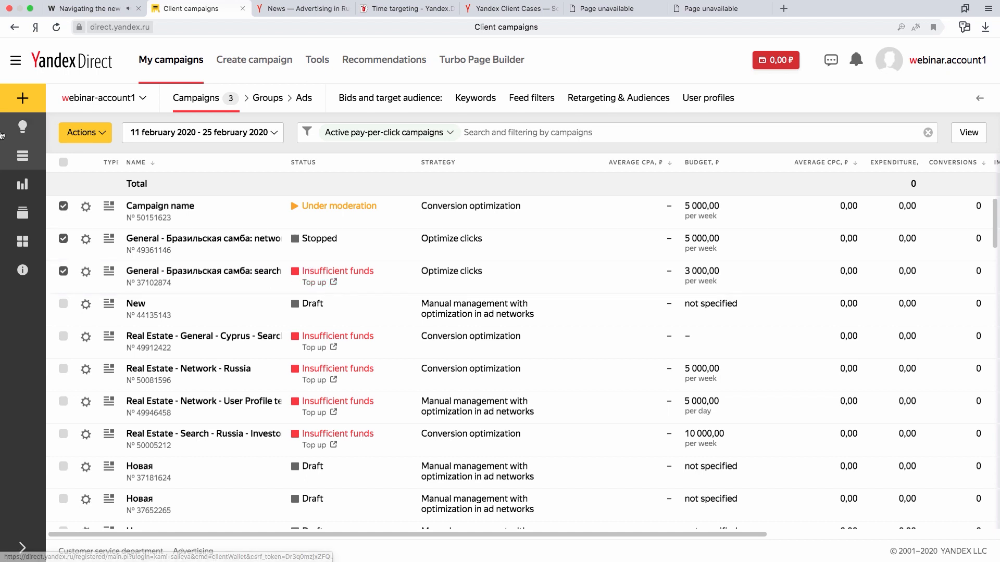
pyautogui.click(104, 135)
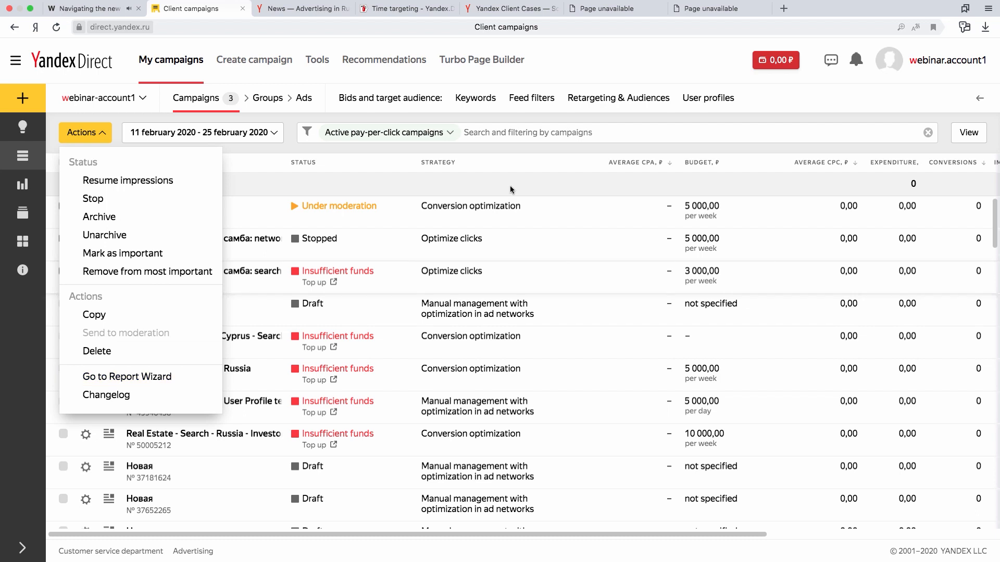
pyautogui.click(557, 174)
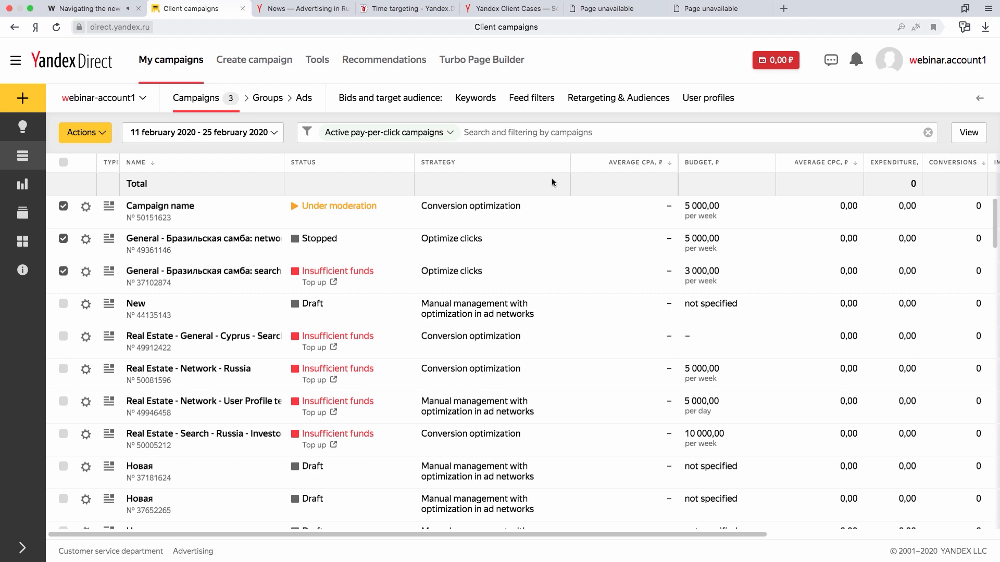
# Show the selected campaigns' keywords and select the four "купить … +на кипре" keywords for недвижимость, квартиру, дом and виллу.
pyautogui.click(473, 102)
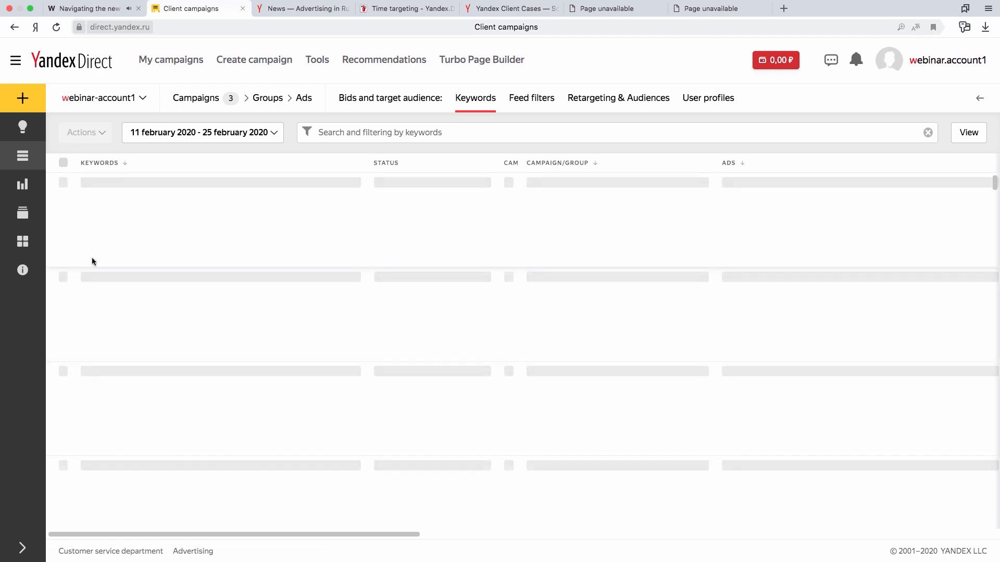
pyautogui.click(63, 301)
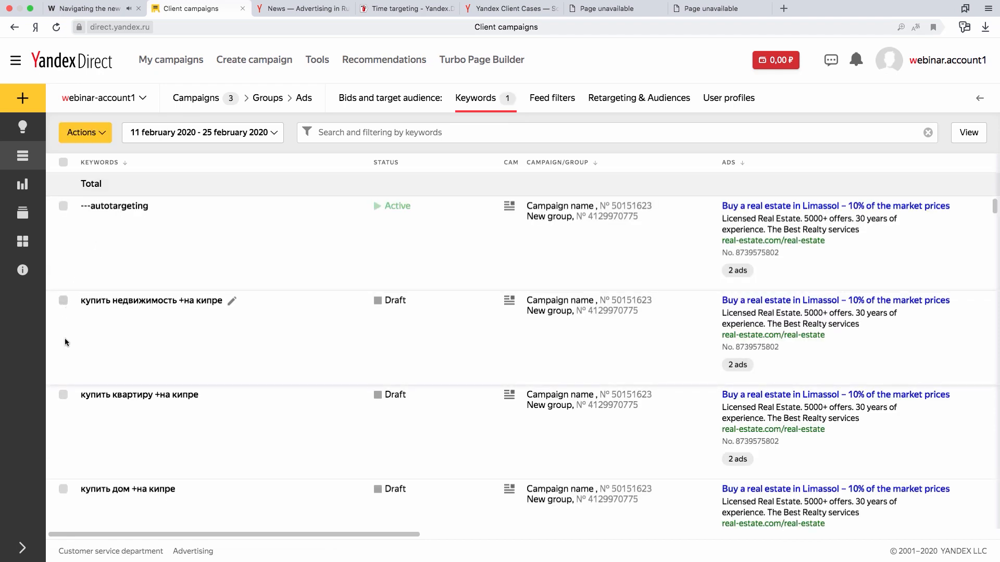
pyautogui.click(63, 395)
pyautogui.scroll(-1, 83, 386)
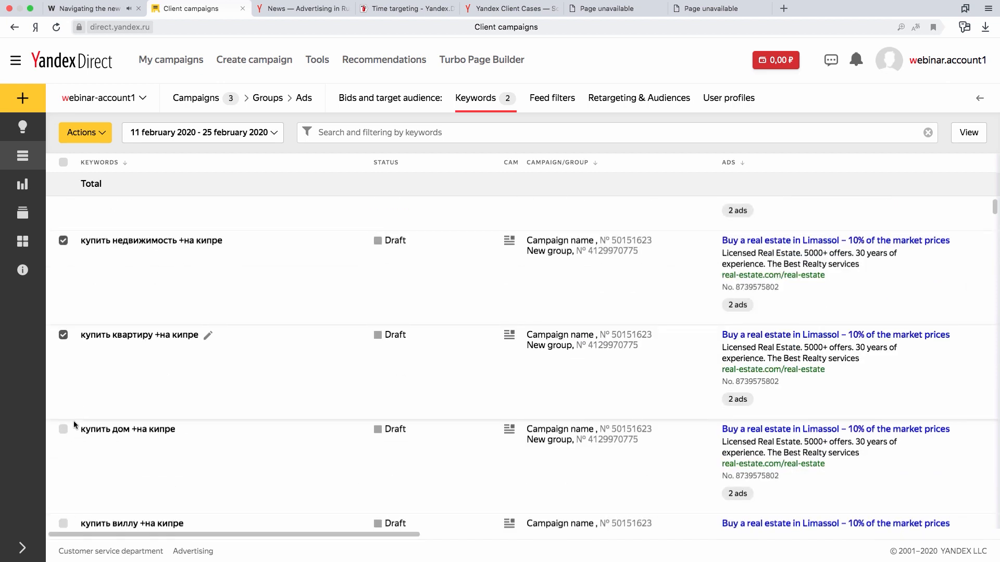
pyautogui.click(63, 429)
pyautogui.scroll(-1, 125, 469)
pyautogui.click(64, 487)
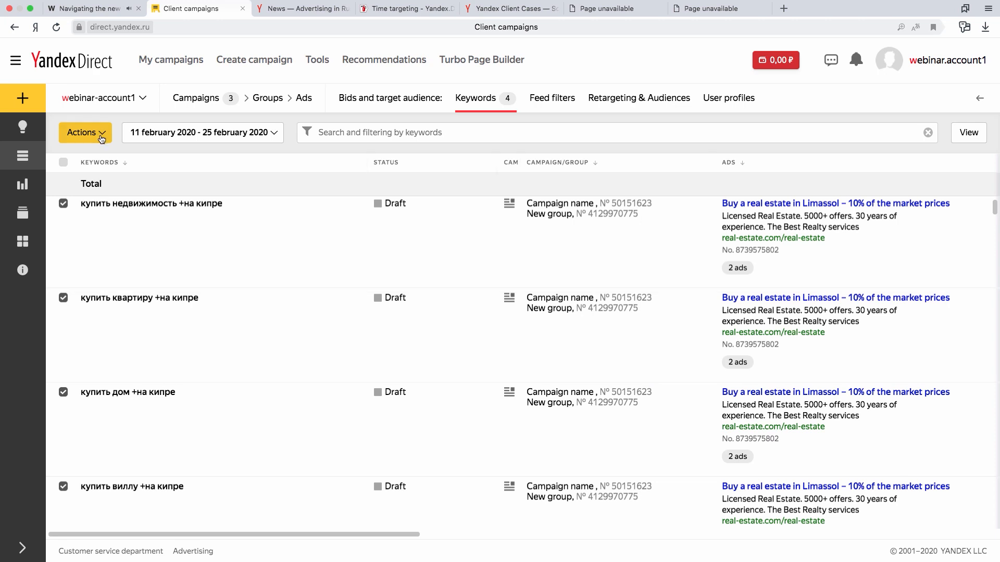
# Find "кипре" in the four selected keywords and replace it with "лимассоле", previewing the replacements before applying them.
pyautogui.click(101, 135)
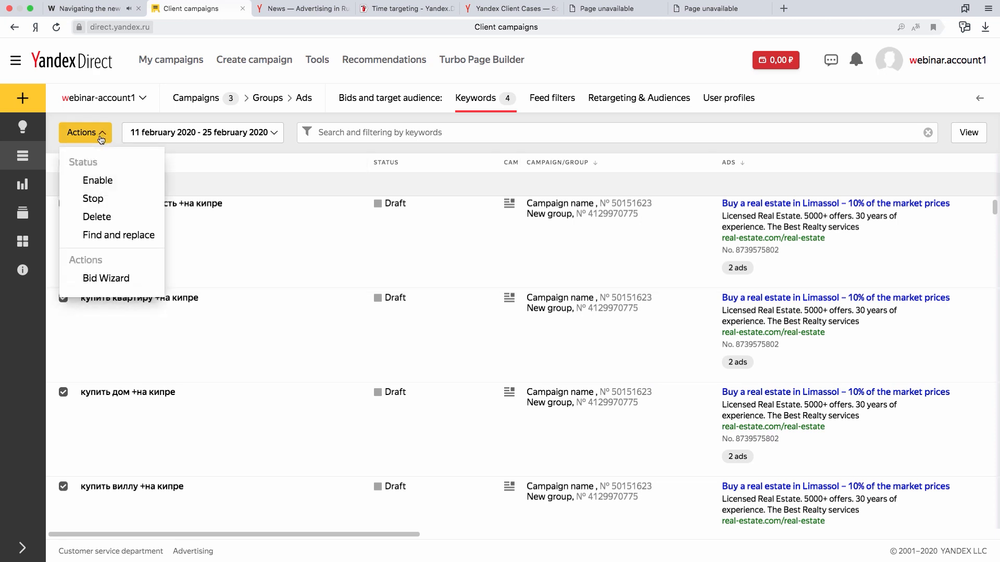
pyautogui.click(120, 237)
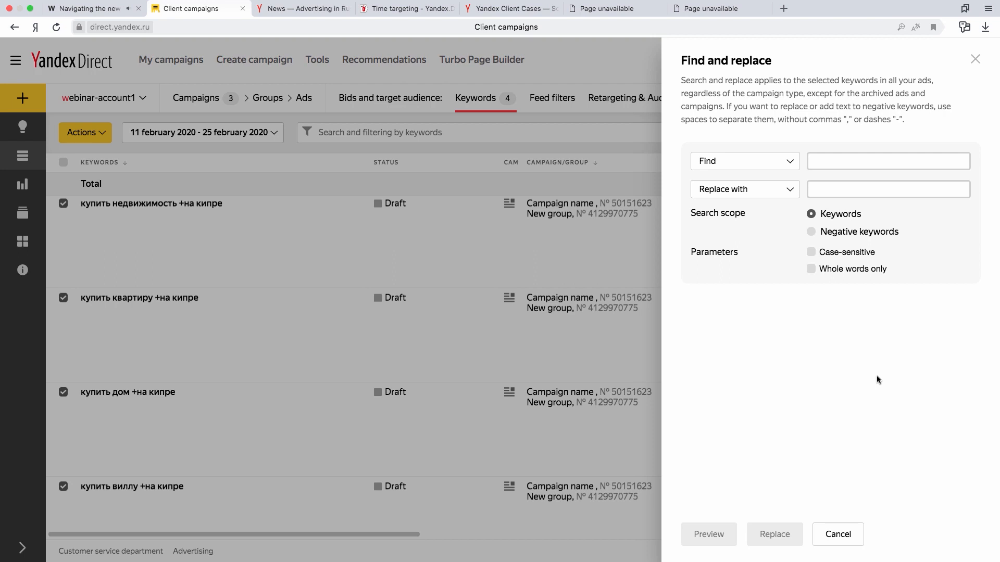
pyautogui.click(813, 158)
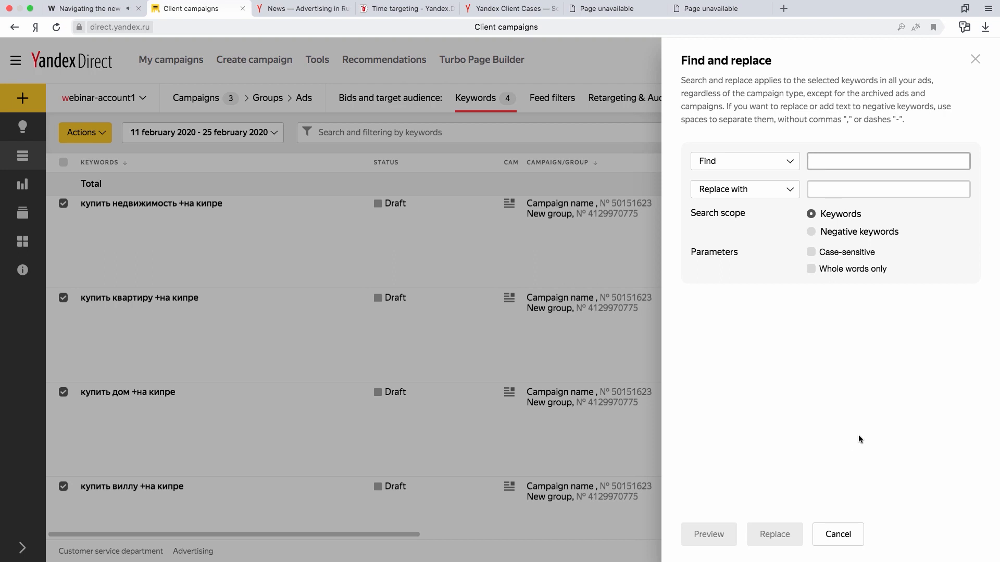
pyautogui.write('кипре')
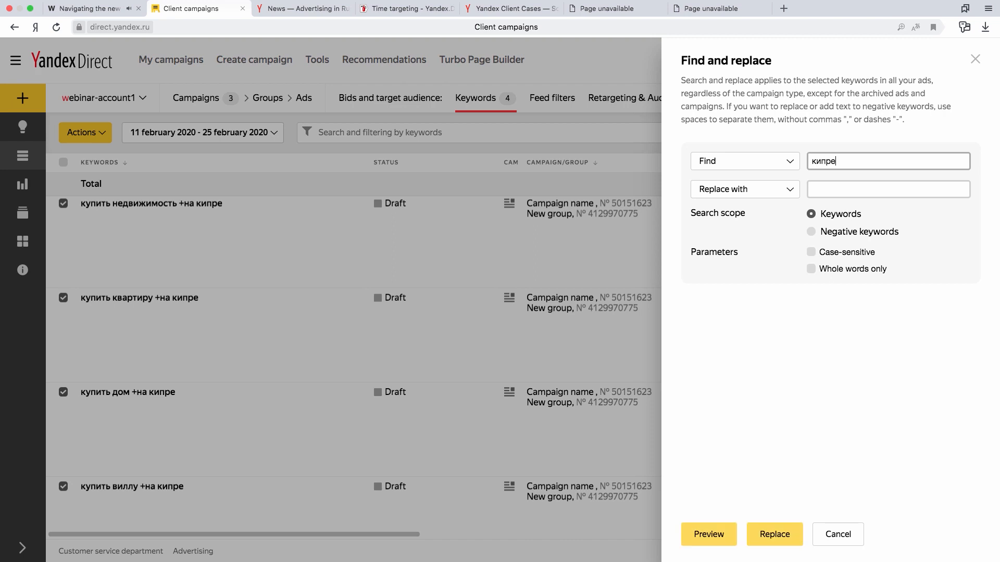
pyautogui.click(894, 186)
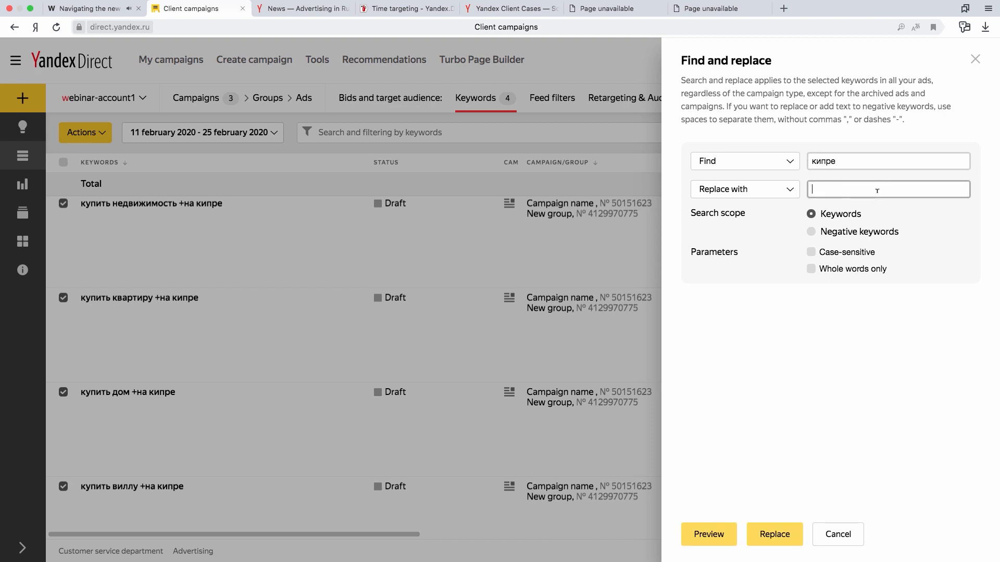
pyautogui.write('лимассоле')
pyautogui.doubleClick(837, 189)
pyautogui.rightClick(837, 187)
pyautogui.click(812, 348)
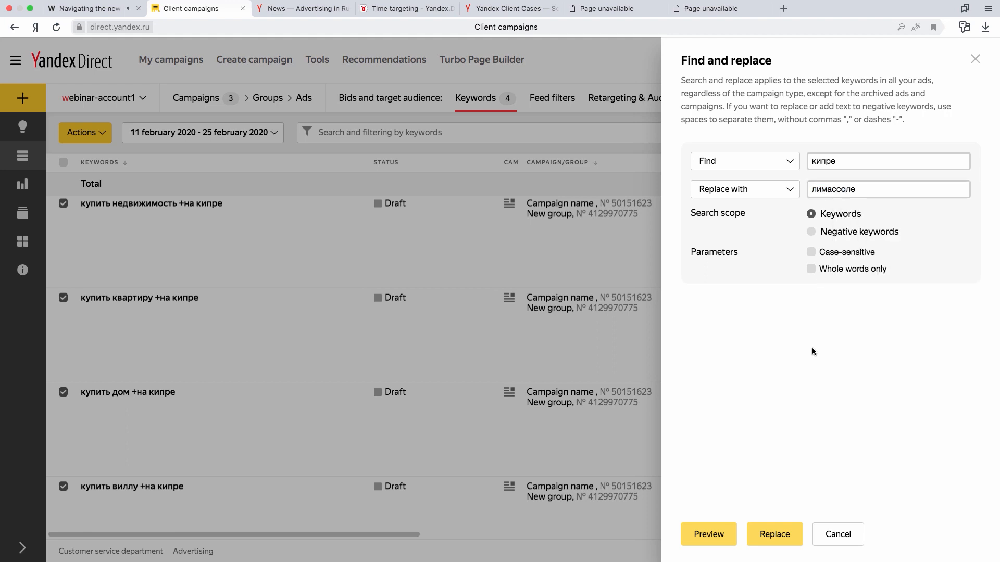
pyautogui.click(720, 540)
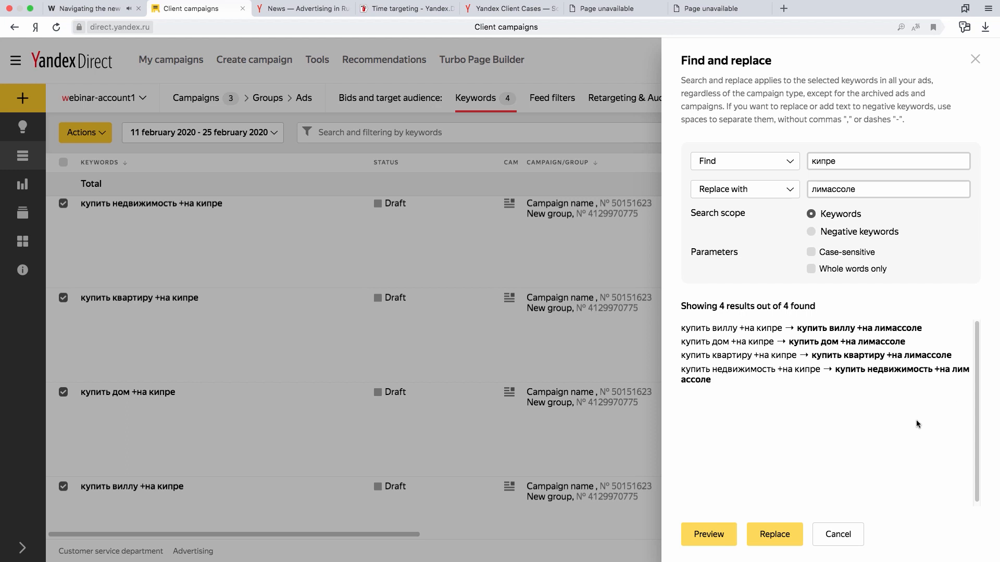
pyautogui.click(783, 537)
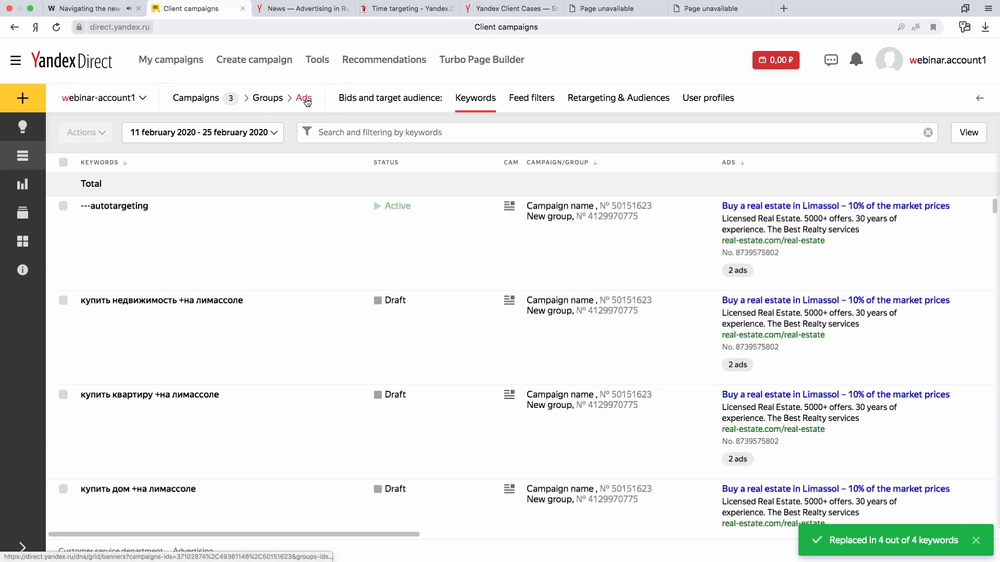
# Show the selected campaigns' ads, select all of them and open them together for editing.
pyautogui.click(305, 99)
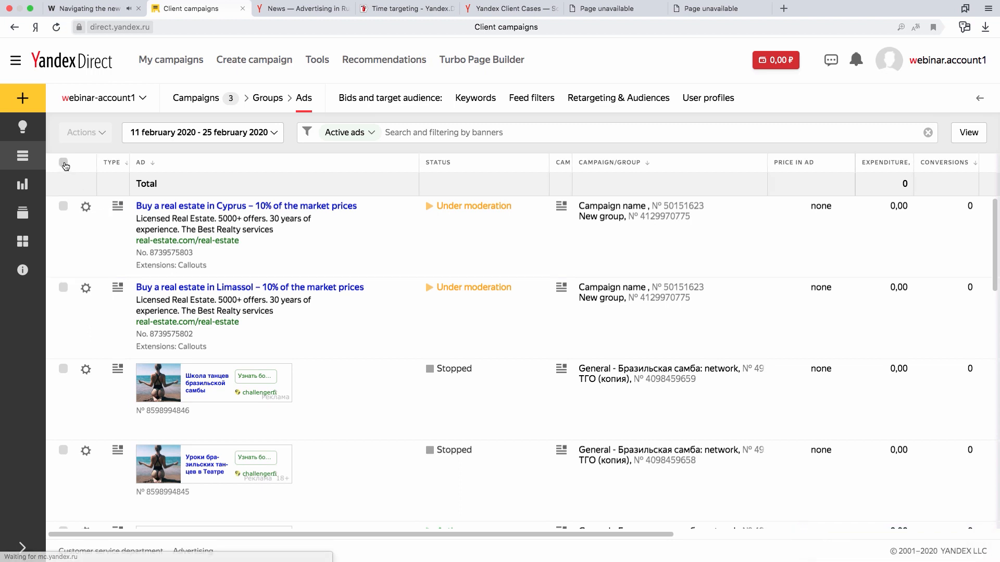
pyautogui.click(63, 163)
pyautogui.click(103, 137)
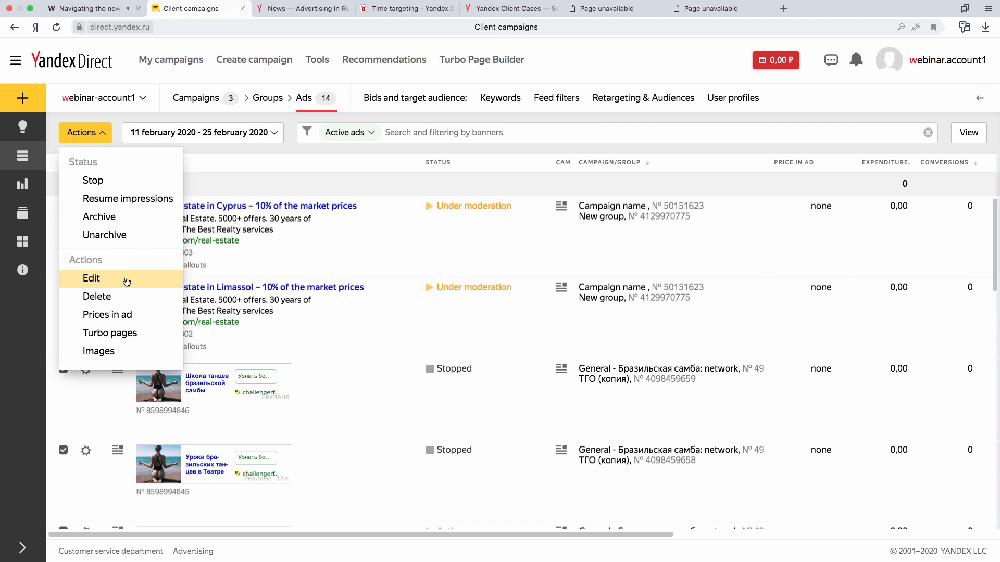
pyautogui.click(127, 280)
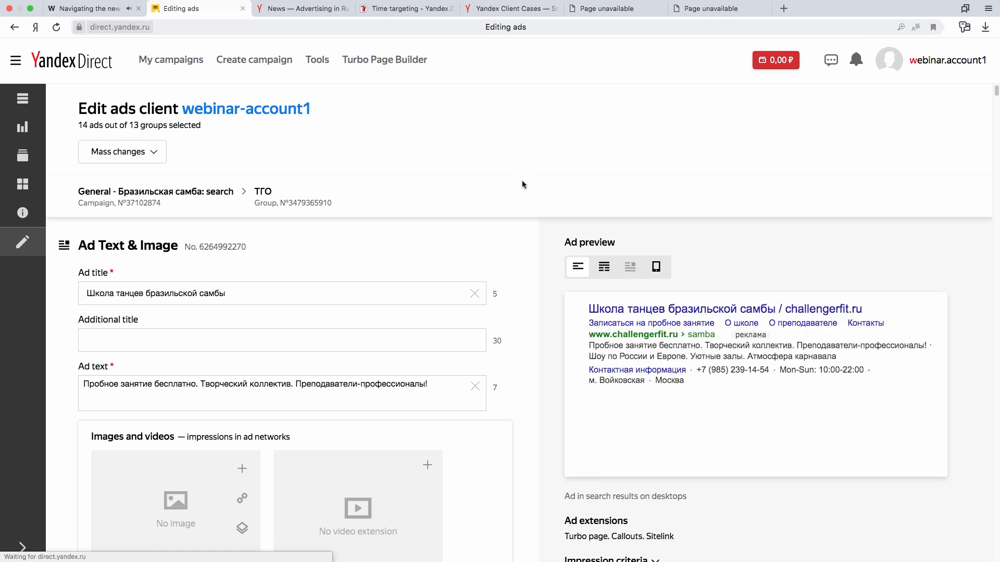
# Look through the ad editing forms, including the first ad's Additional title field.
pyautogui.scroll(-6, 536, 318)
pyautogui.scroll(-20, 536, 327)
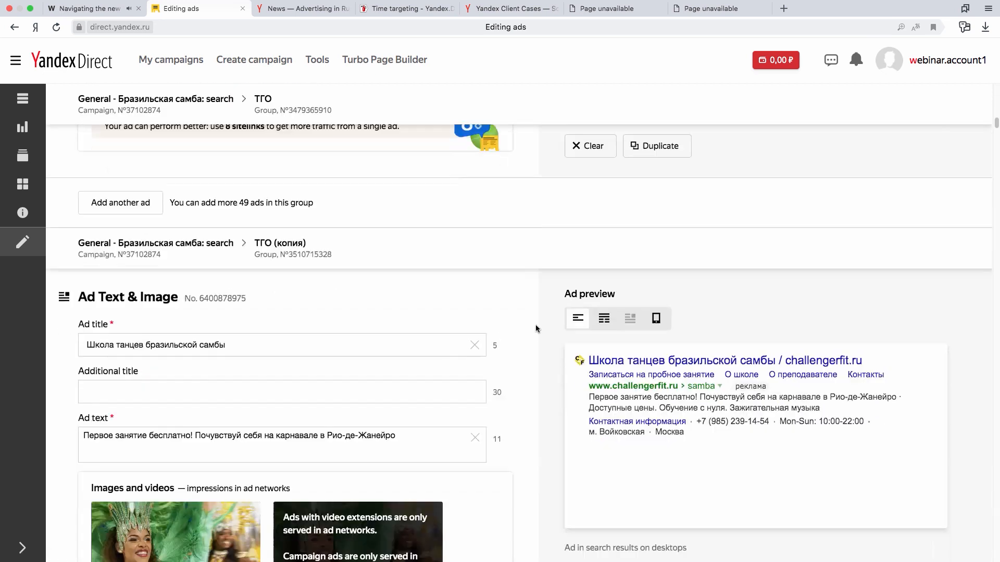
pyautogui.scroll(15, 535, 328)
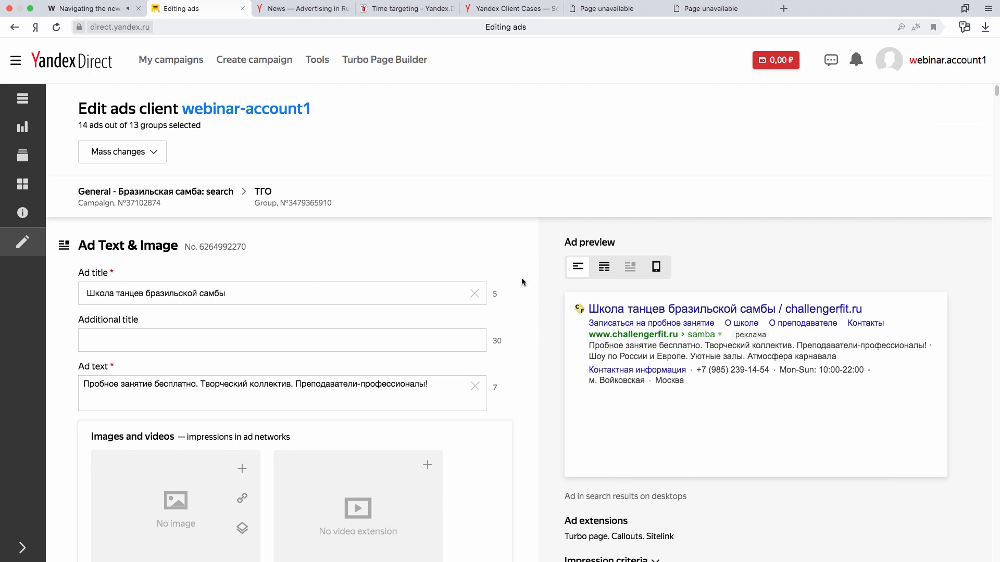
pyautogui.scroll(-1, 521, 278)
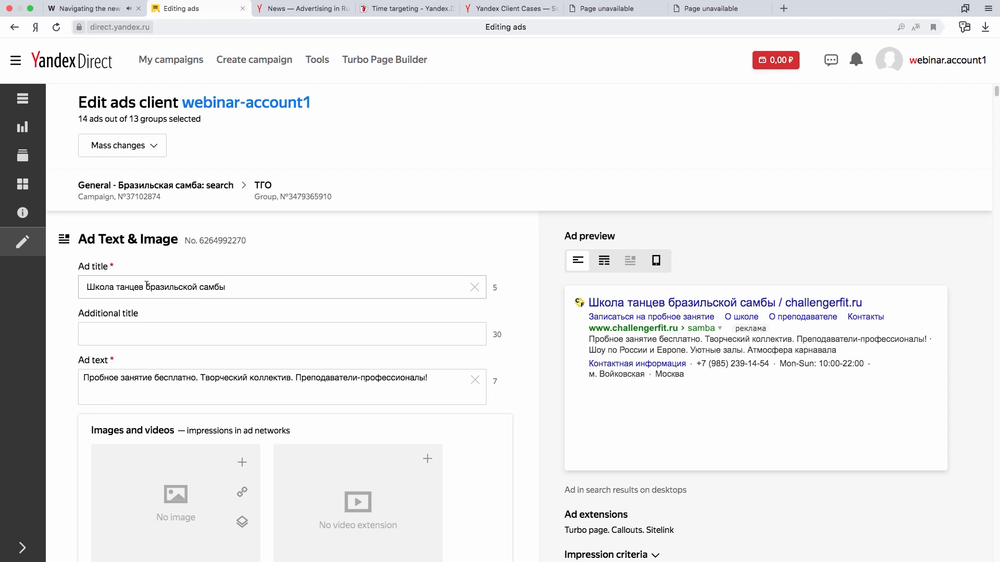
pyautogui.click(189, 333)
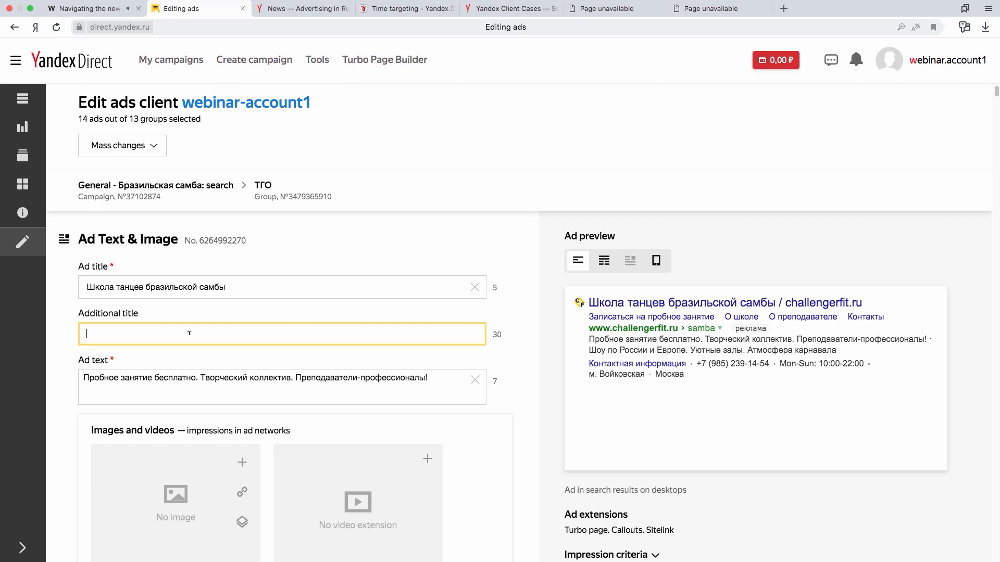
pyautogui.scroll(1, 189, 333)
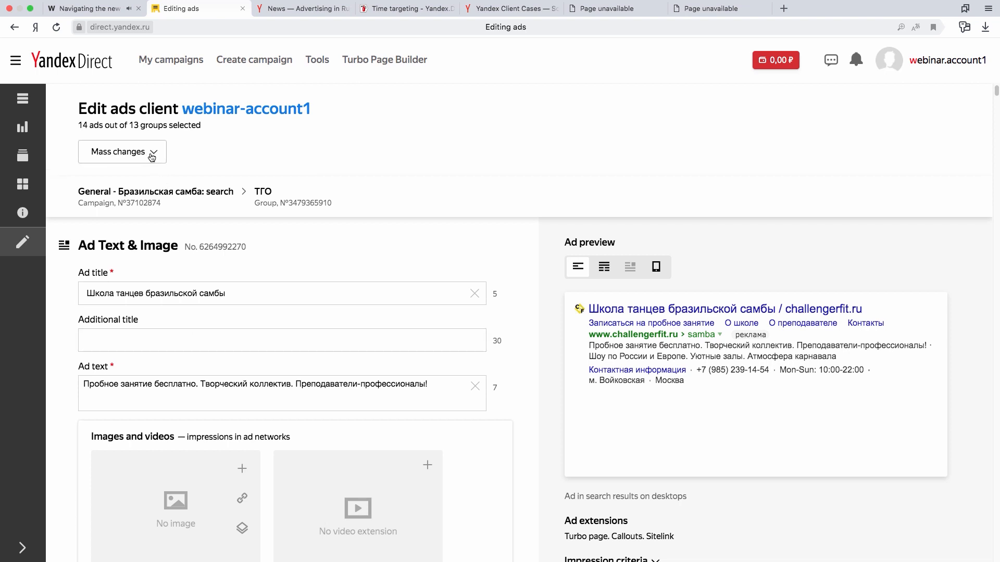
# View the mass change for link sections, examining the sitelinks option and the find and replace fields, and cancel it.
pyautogui.click(151, 156)
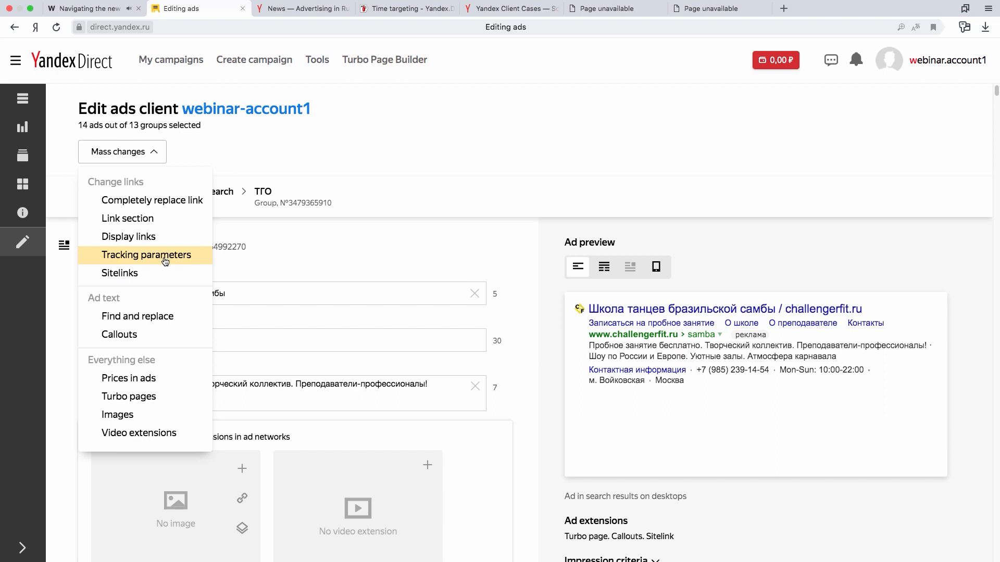
pyautogui.click(164, 221)
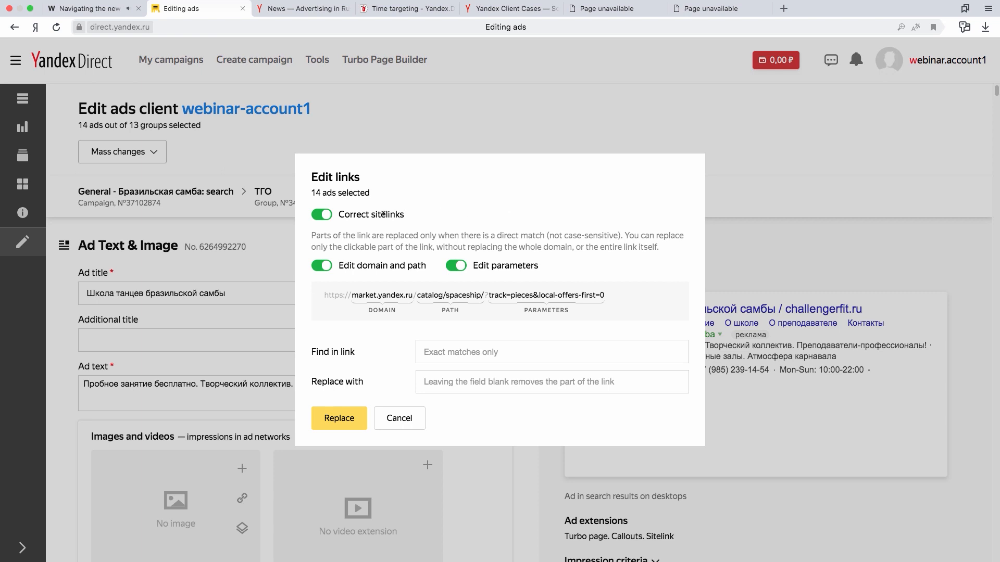
pyautogui.click(321, 216)
pyautogui.click(460, 352)
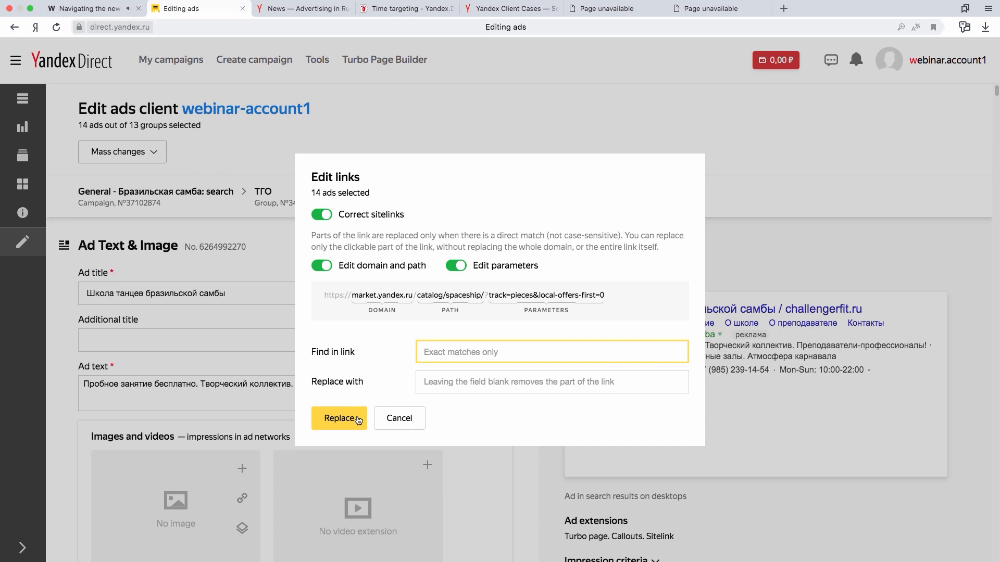
pyautogui.click(399, 418)
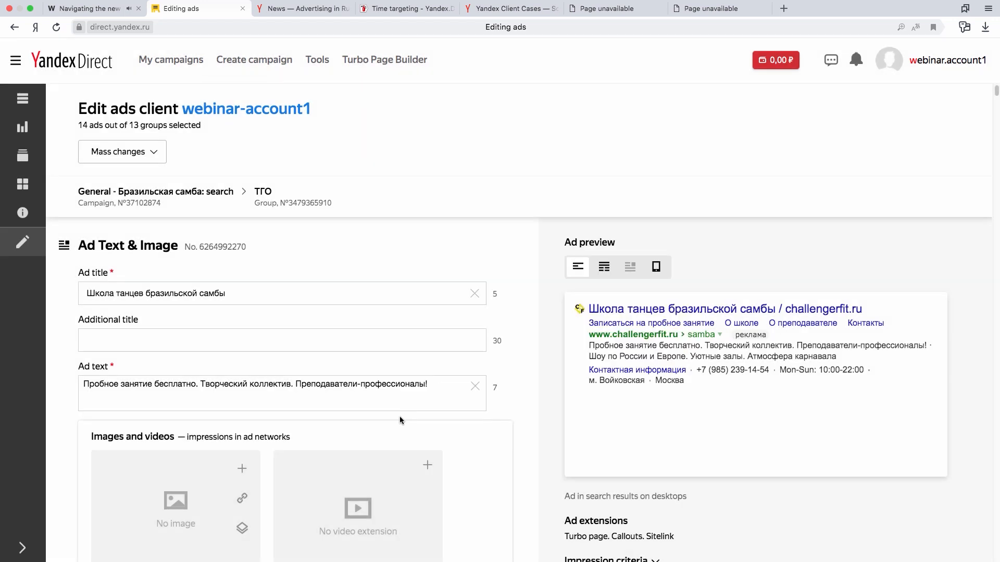
# Start a mass replacement of display links for all selected ads, leaving out samba so only real-estate is replaced.
pyautogui.click(149, 153)
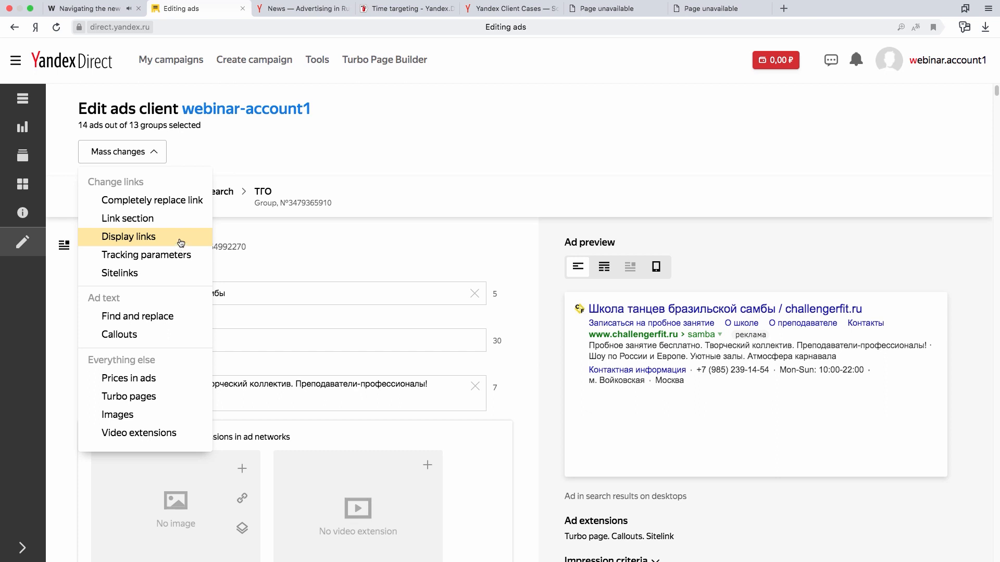
pyautogui.click(181, 241)
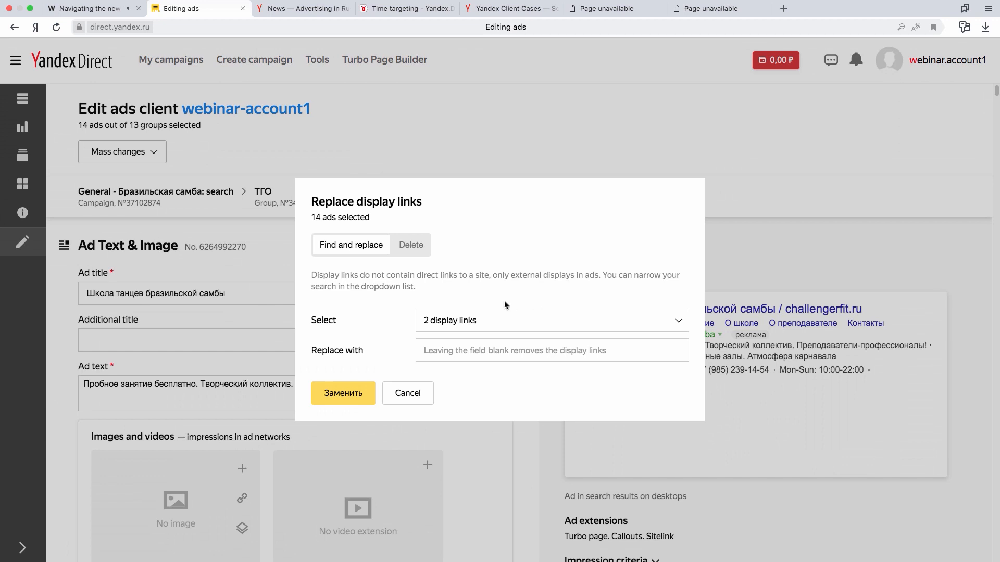
pyautogui.click(489, 327)
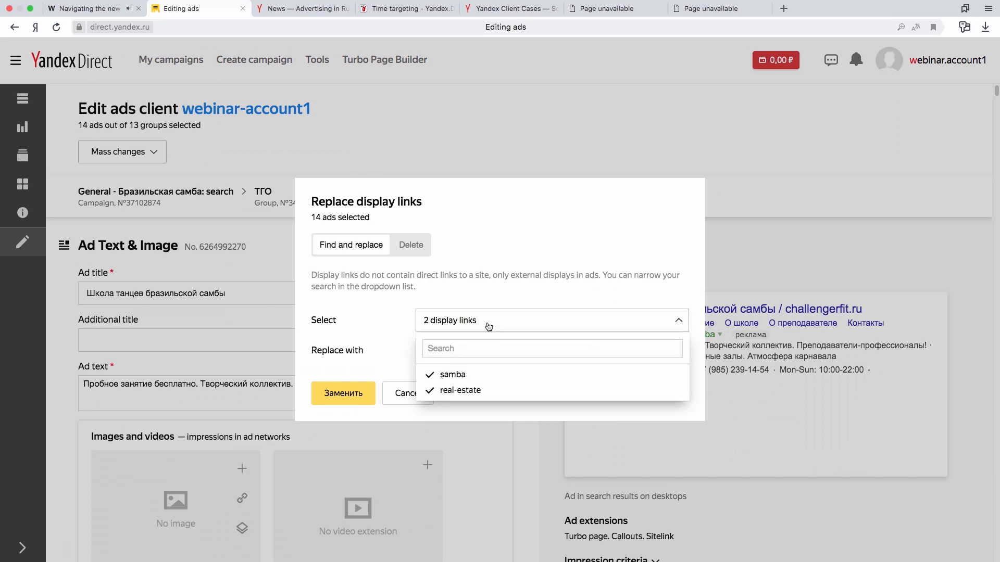
pyautogui.click(482, 374)
pyautogui.click(382, 361)
# Set the replacement display link to real-apartments and apply it to the ads.
pyautogui.click(451, 347)
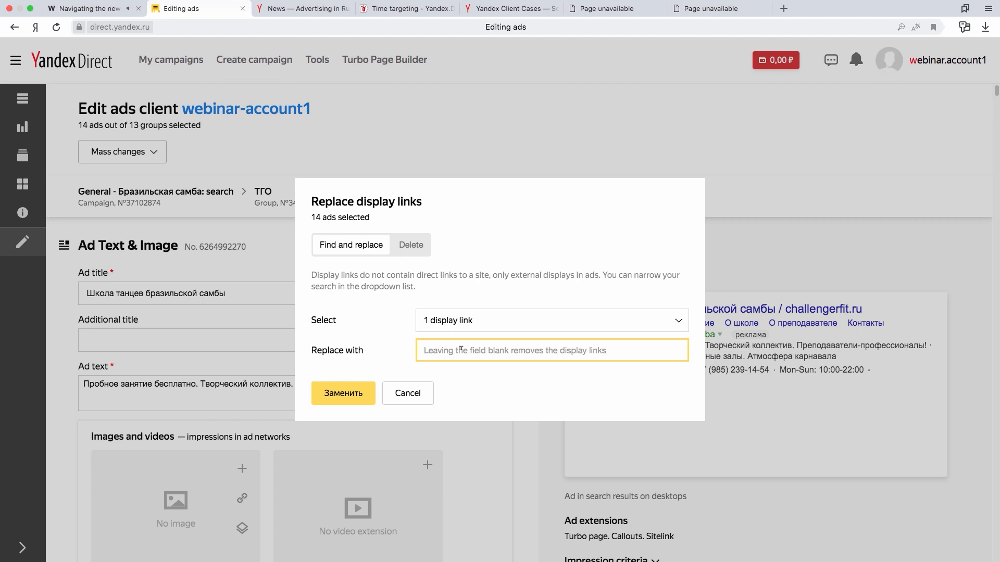
pyautogui.write('ку')
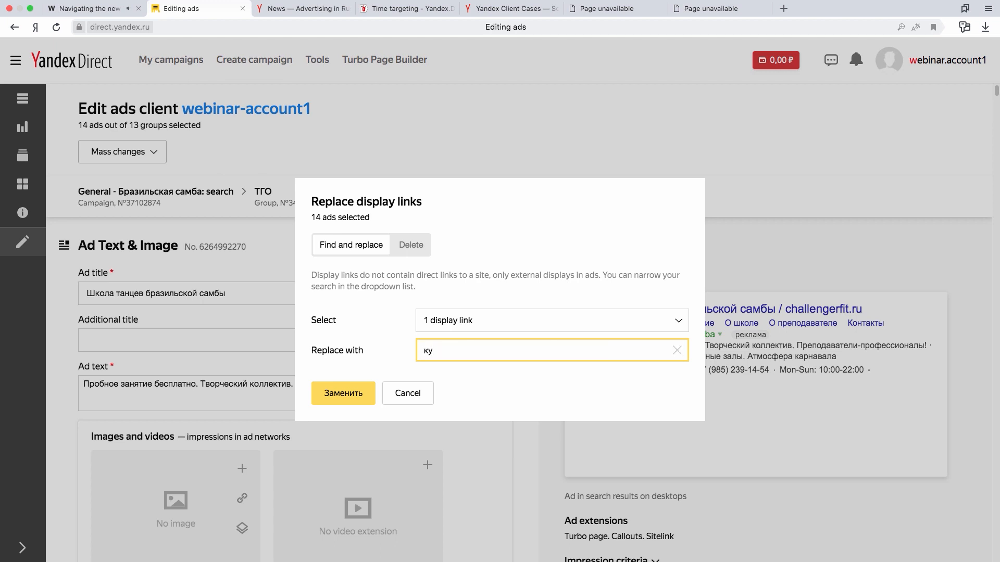
pyautogui.press('BackSpace')
pyautogui.press('BackSpace')
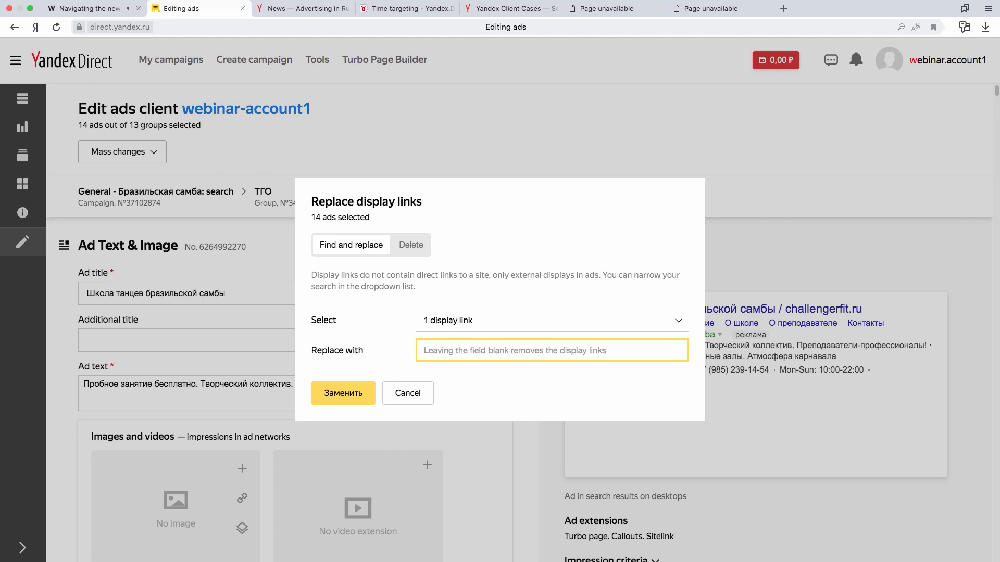
pyautogui.write('real-appa')
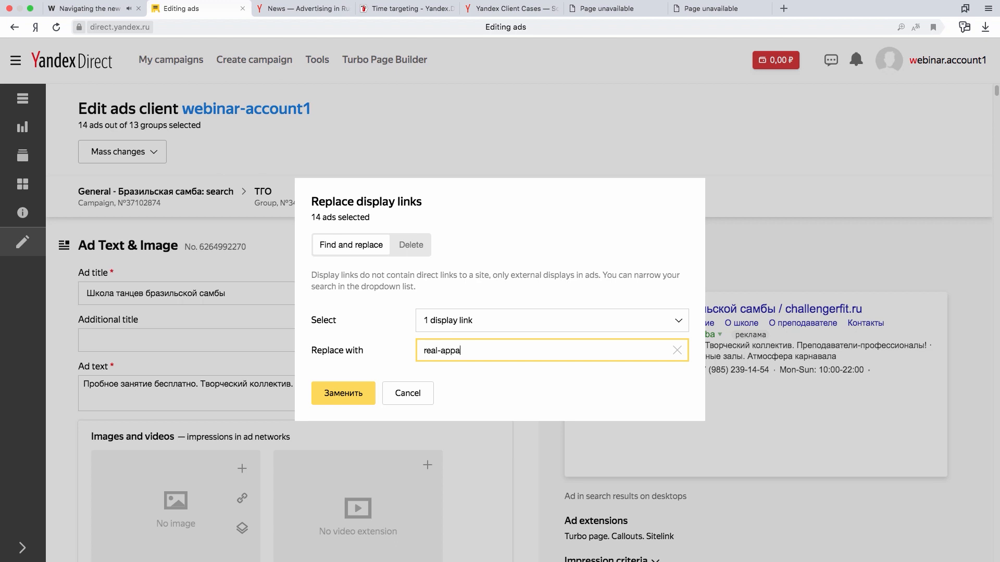
pyautogui.write('rtments')
pyautogui.press('BackSpace')
pyautogui.click(362, 395)
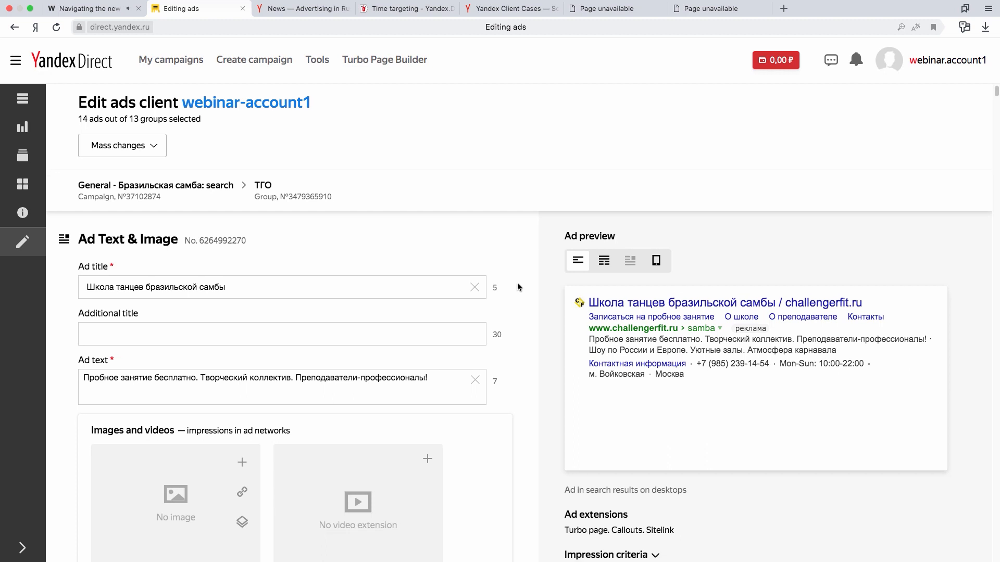
# Look through the ad forms down to the Limassol real estate ad, examining the display link in its preview.
pyautogui.scroll(-3, 518, 286)
pyautogui.scroll(-10, 518, 282)
pyautogui.scroll(12, 519, 281)
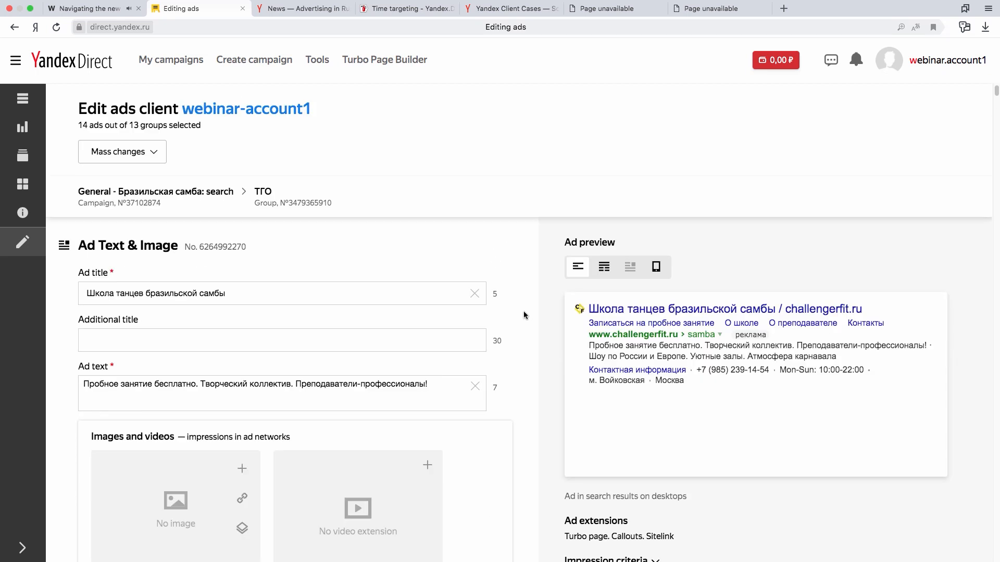
pyautogui.scroll(-2, 523, 316)
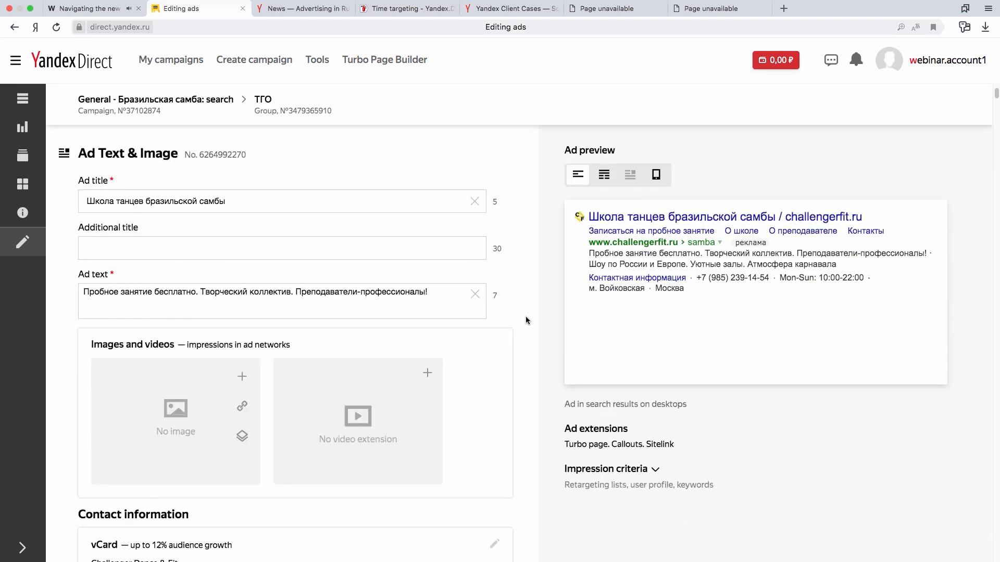
pyautogui.scroll(2, 526, 319)
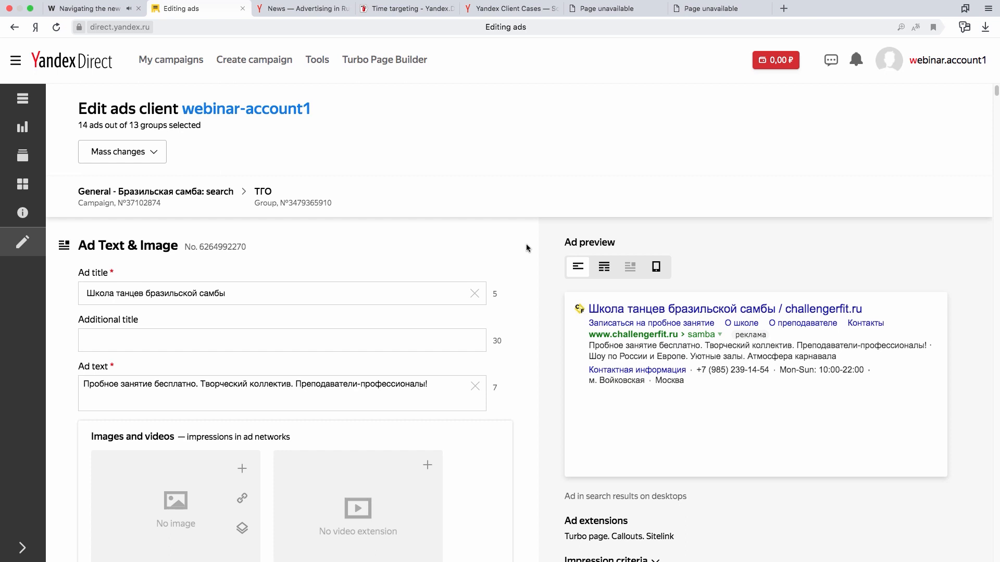
pyautogui.scroll(-10, 527, 245)
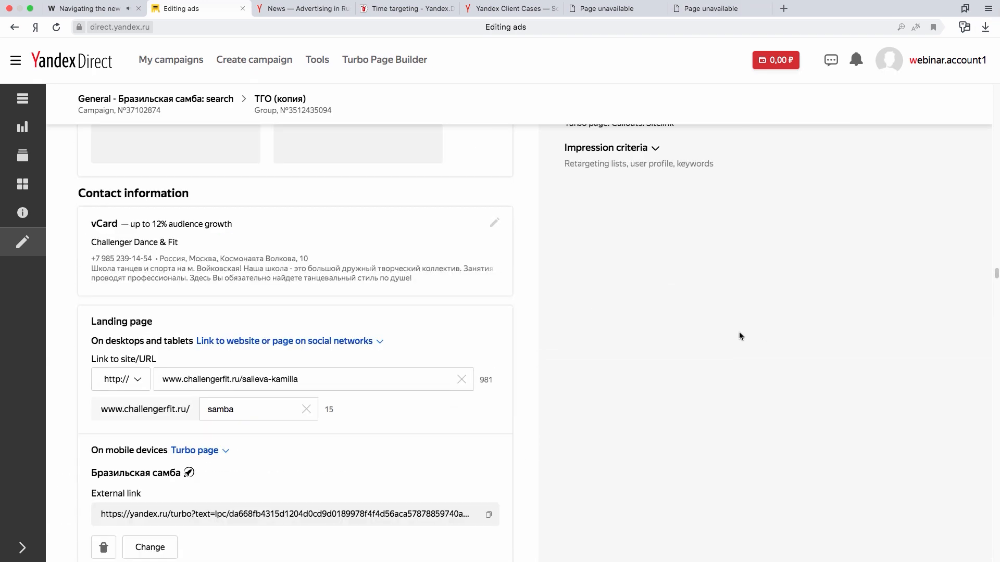
pyautogui.scroll(20, 739, 333)
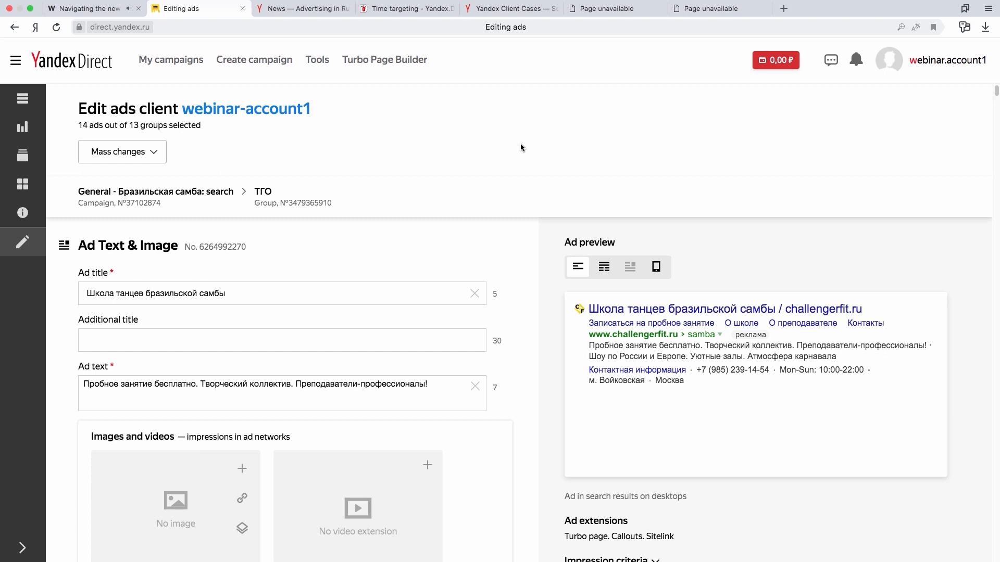
# View the mass change for images, examining the option for uploading an image using a link.
pyautogui.click(155, 150)
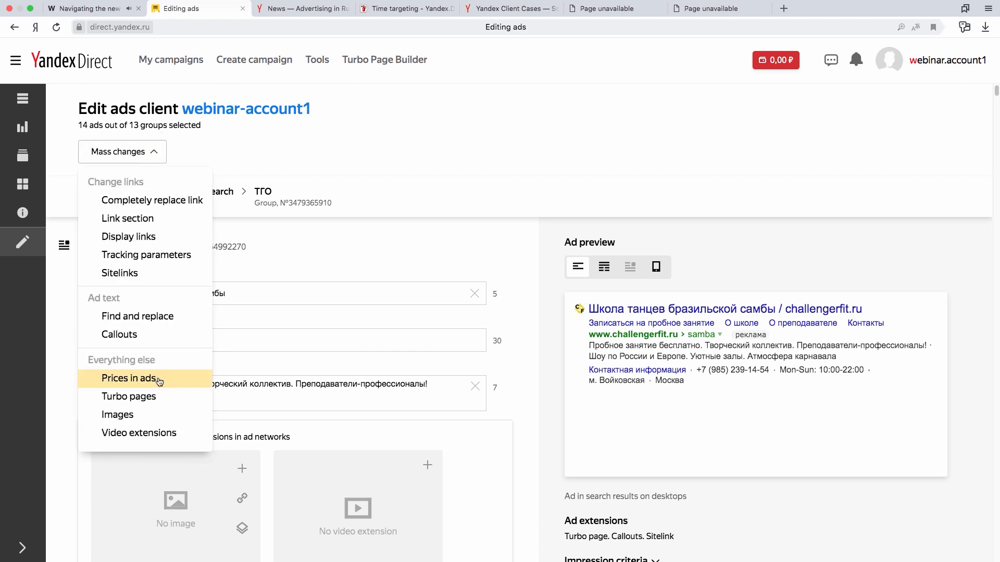
pyautogui.click(156, 415)
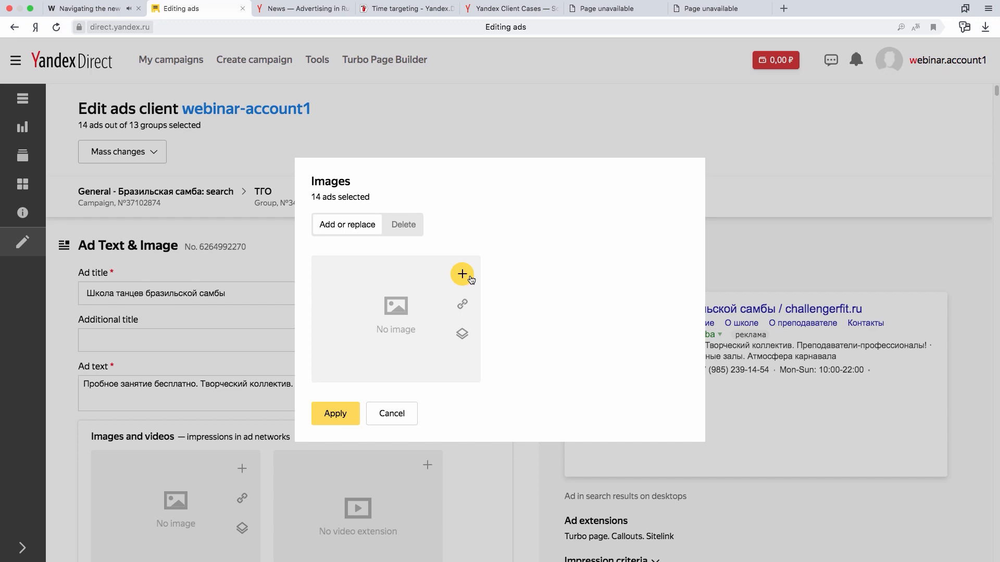
pyautogui.click(465, 304)
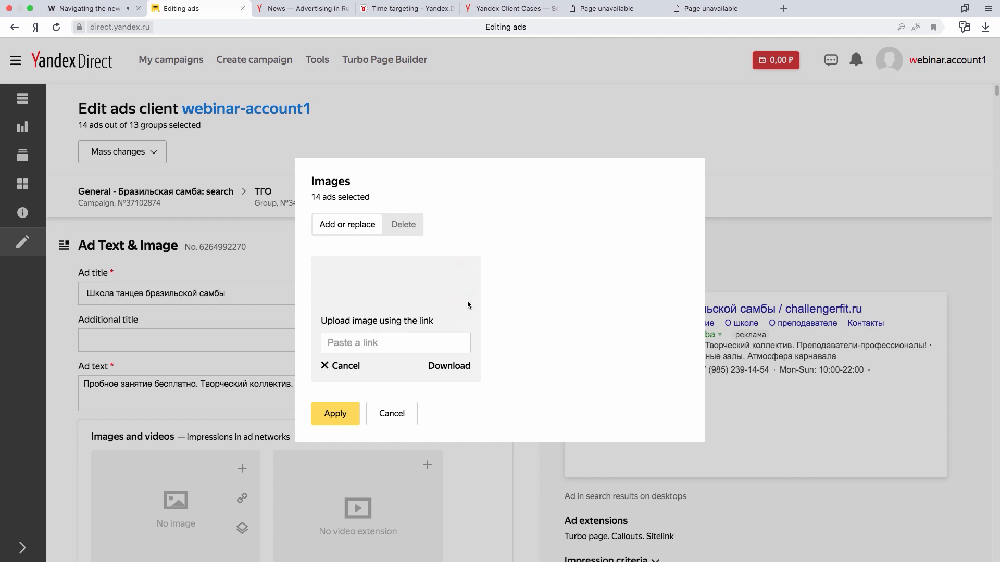
pyautogui.click(331, 367)
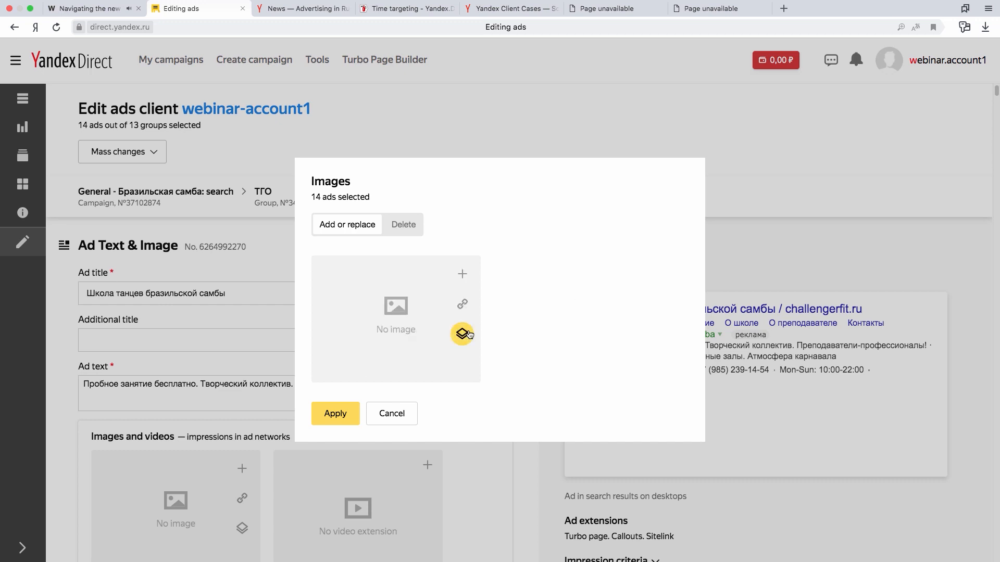
# Add the gallery image of the carnival dancer in green feathers, 1706x1280, to the mass image change.
pyautogui.click(463, 333)
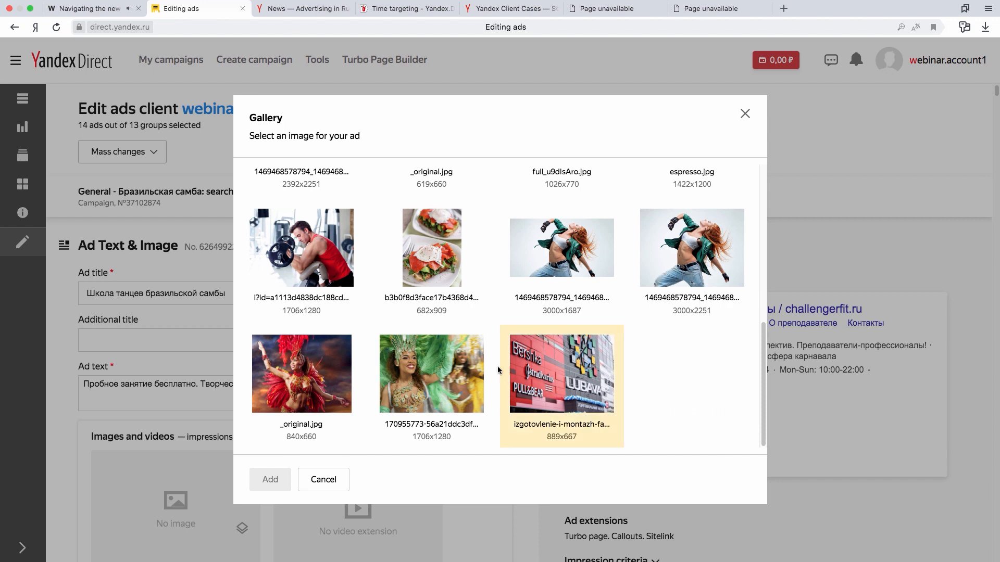
pyautogui.click(439, 376)
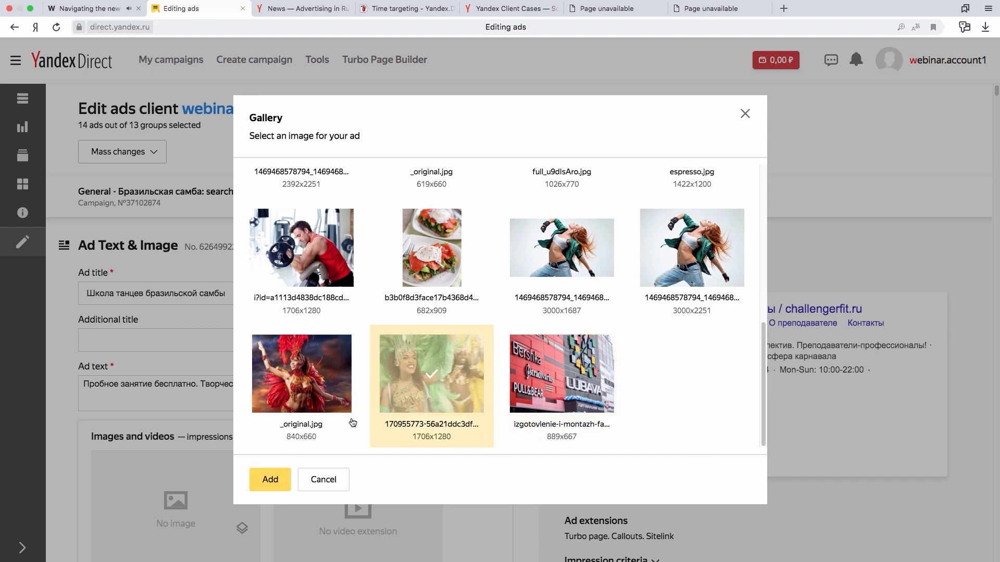
pyautogui.click(269, 479)
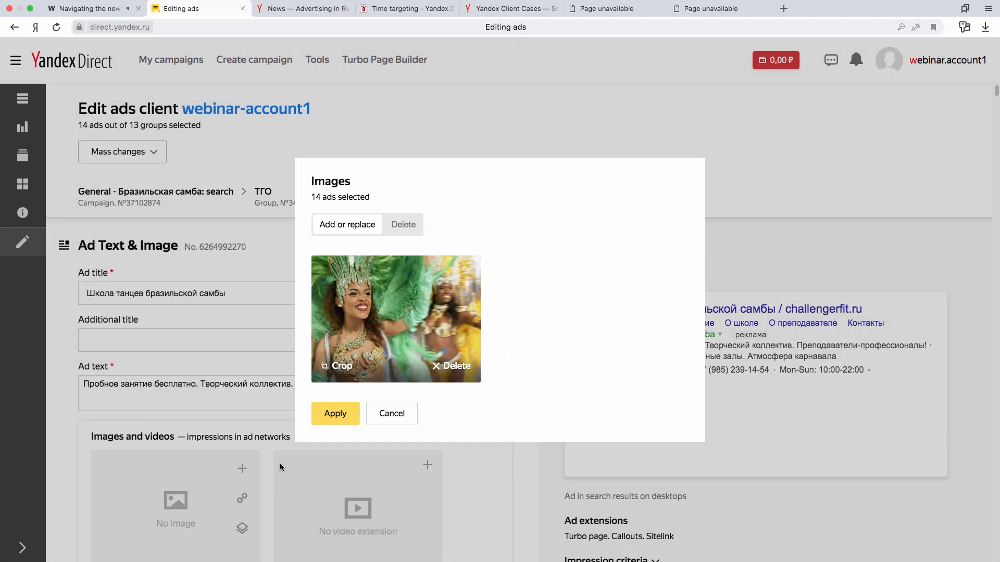
# Try to crop the carnival image in standard format and save it, discard the image and cancel the mass image change.
pyautogui.click(341, 366)
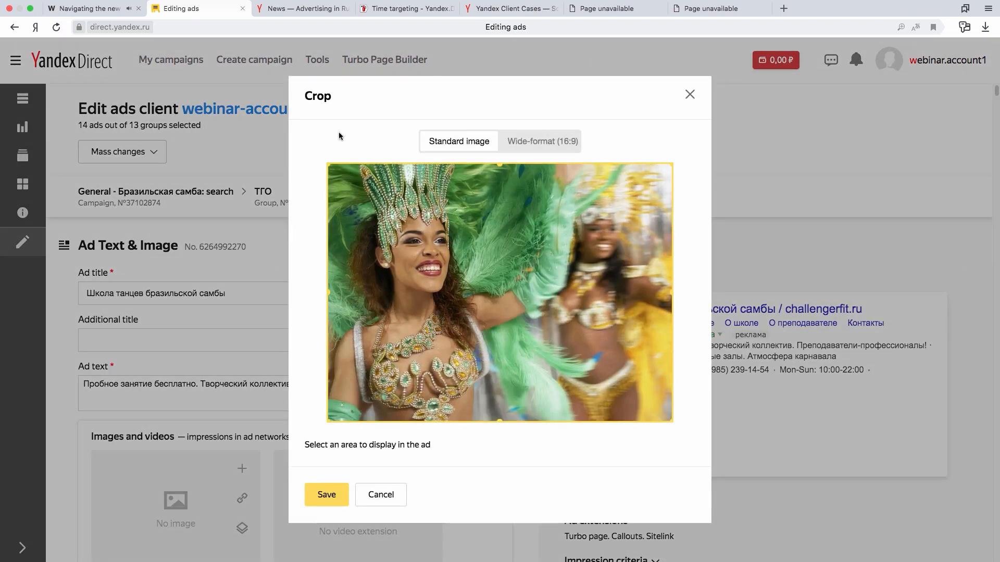
pyautogui.moveTo(328, 163)
pyautogui.mouseDown()
pyautogui.moveTo(357, 170)
pyautogui.moveTo(315, 157)
pyautogui.mouseUp()
pyautogui.moveTo(675, 164); pyautogui.dragTo(563, 166)
pyautogui.click(329, 496)
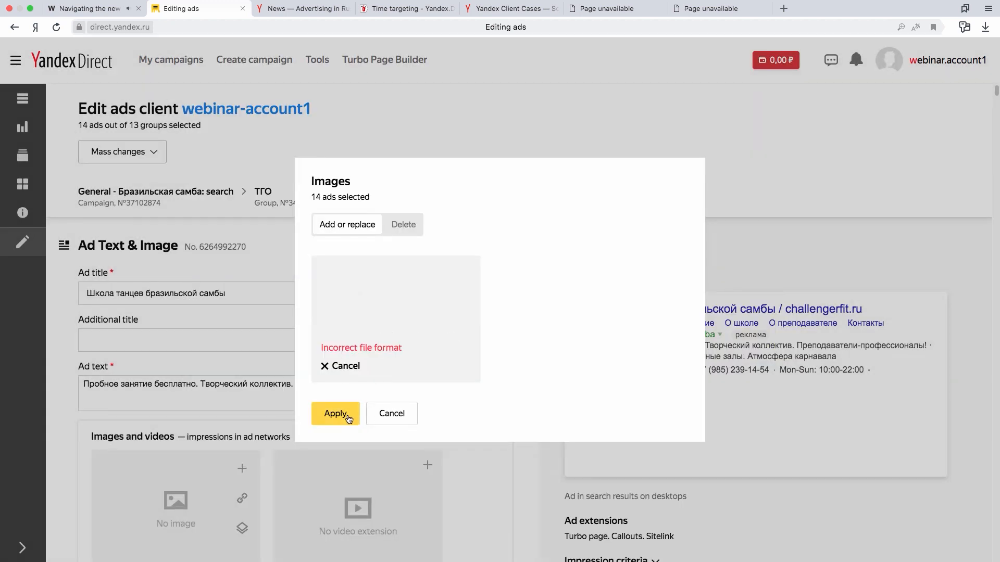
pyautogui.click(327, 369)
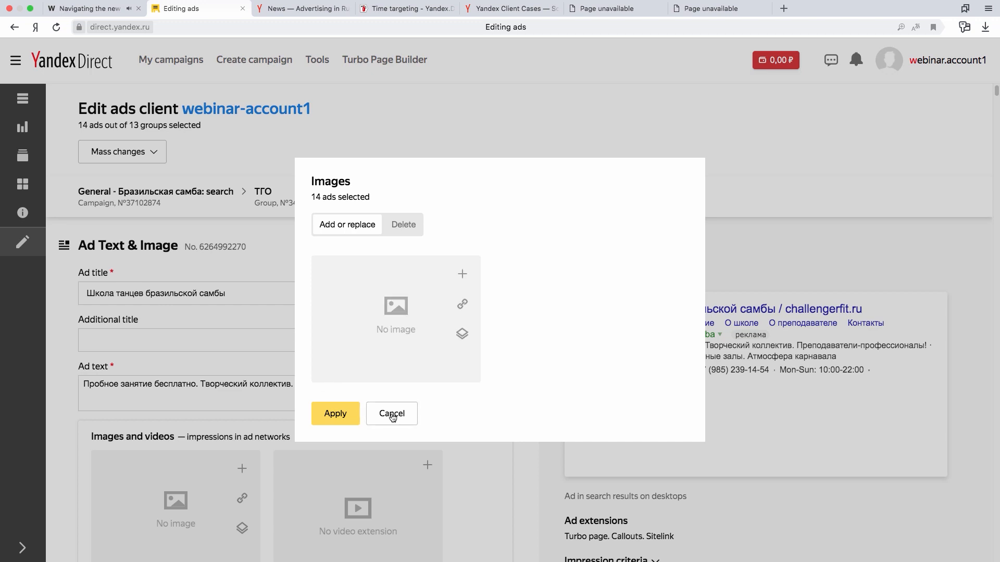
pyautogui.click(392, 417)
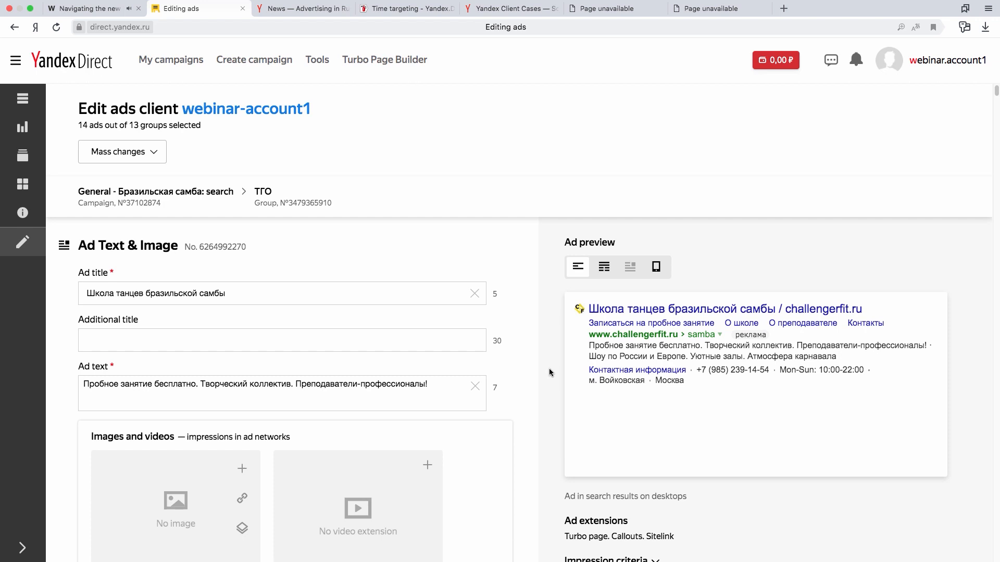
# Save the edited ads at the end of the ad editing forms.
pyautogui.scroll(-1, 744, 394)
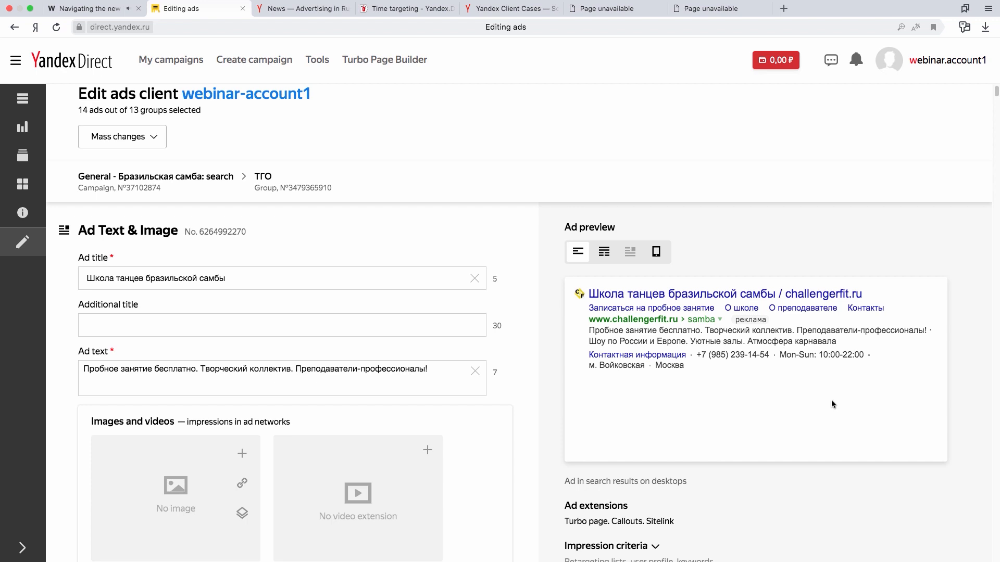
pyautogui.scroll(-15, 831, 407)
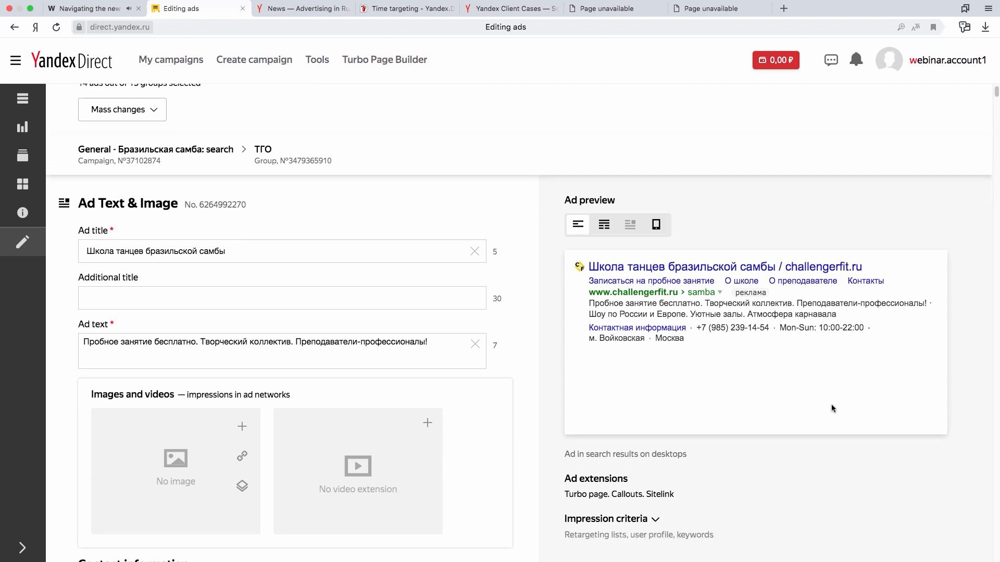
pyautogui.scroll(-20, 832, 407)
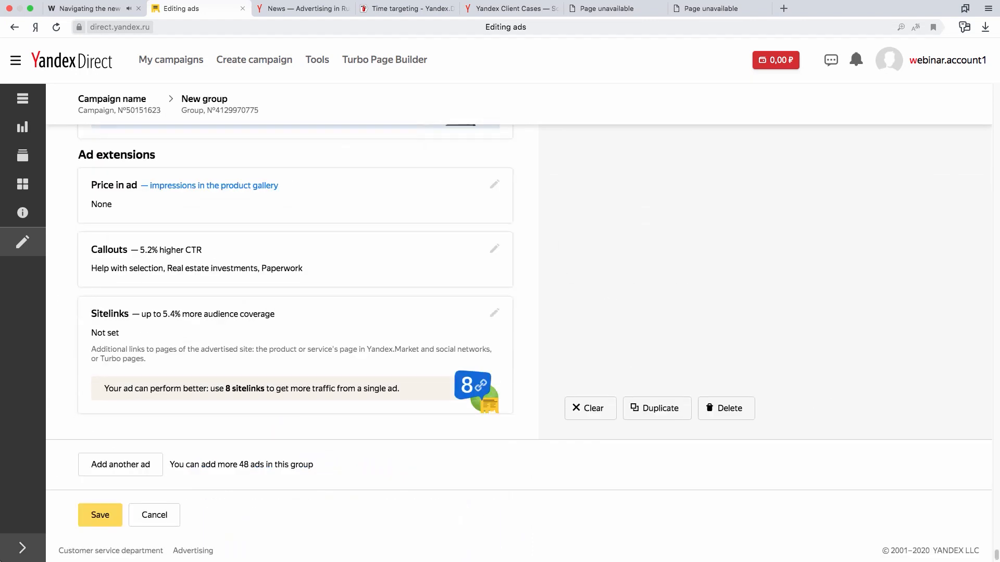
pyautogui.click(92, 519)
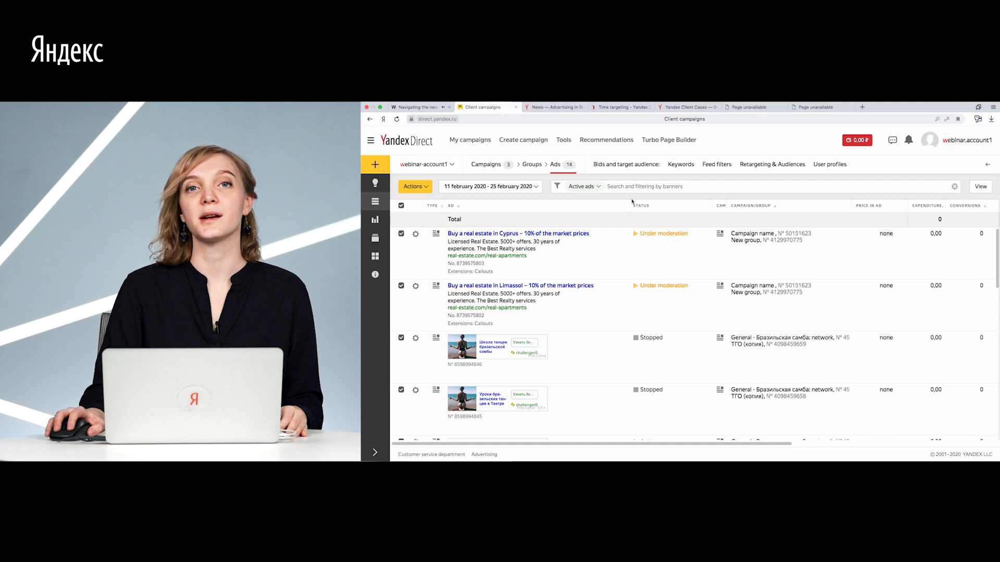
# Show the keywords and select the three phrases for buying недвижимость, квартиру and дом "+на лимассоле".
pyautogui.click(681, 165)
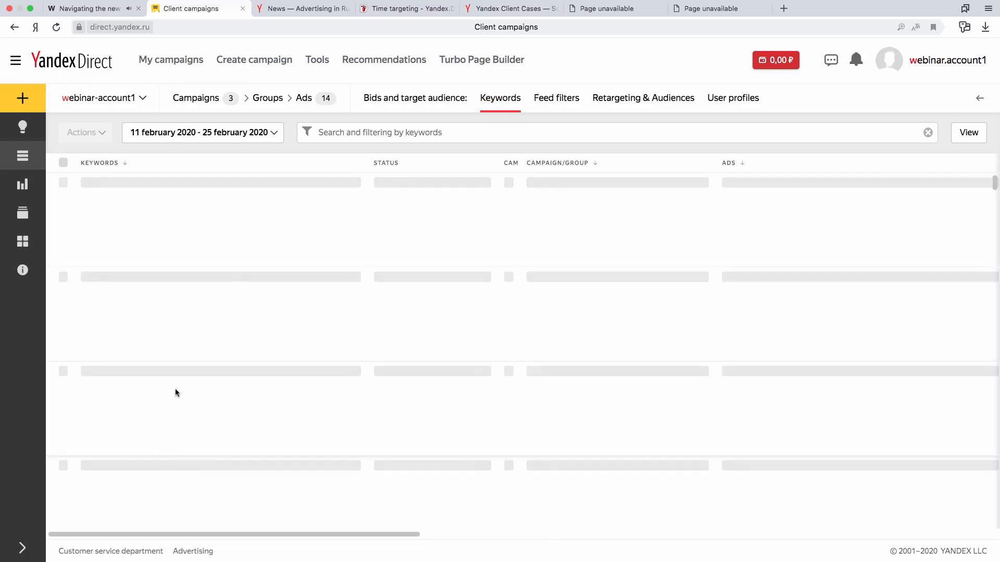
pyautogui.click(63, 301)
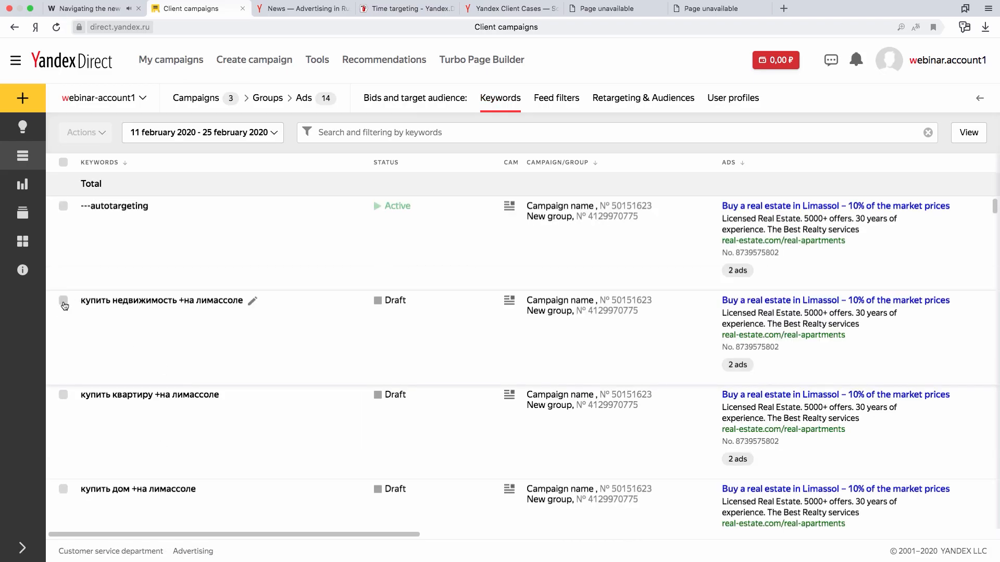
pyautogui.click(63, 395)
pyautogui.click(63, 489)
pyautogui.scroll(-1, 135, 404)
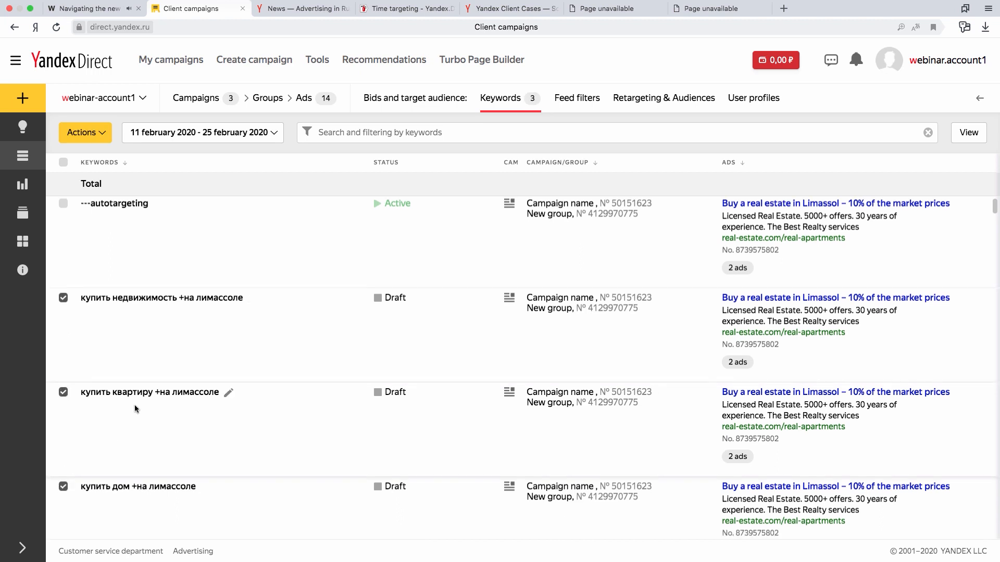
# Set the Bid Wizard for the selected keywords to raise the search bid by 50% of the cost, excluding ad networks.
pyautogui.click(83, 137)
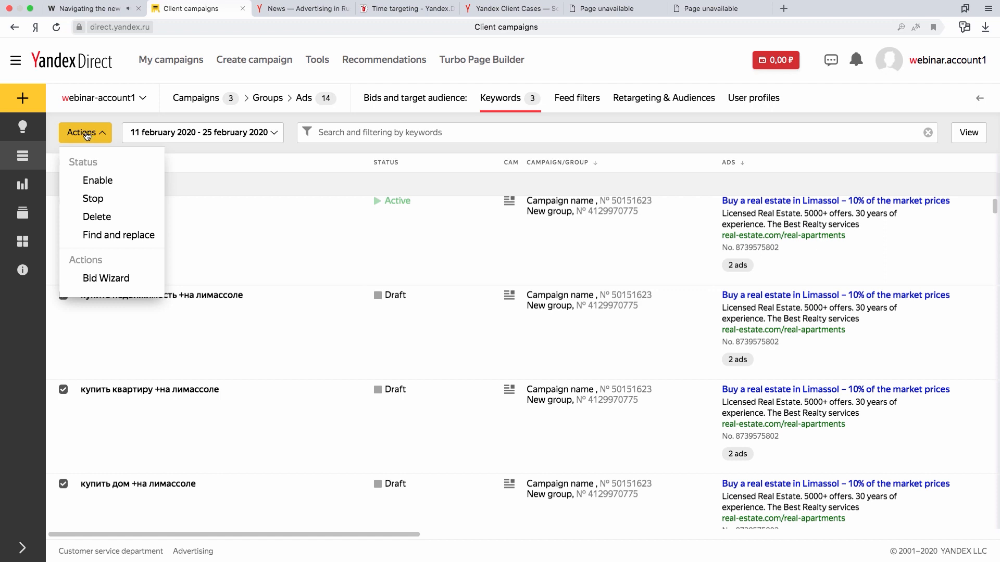
pyautogui.click(107, 278)
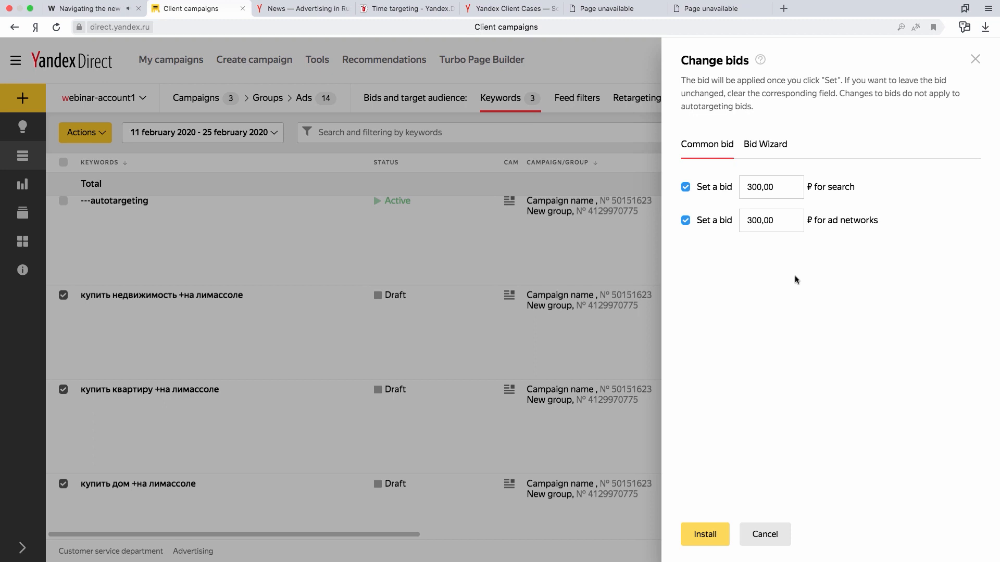
pyautogui.click(768, 151)
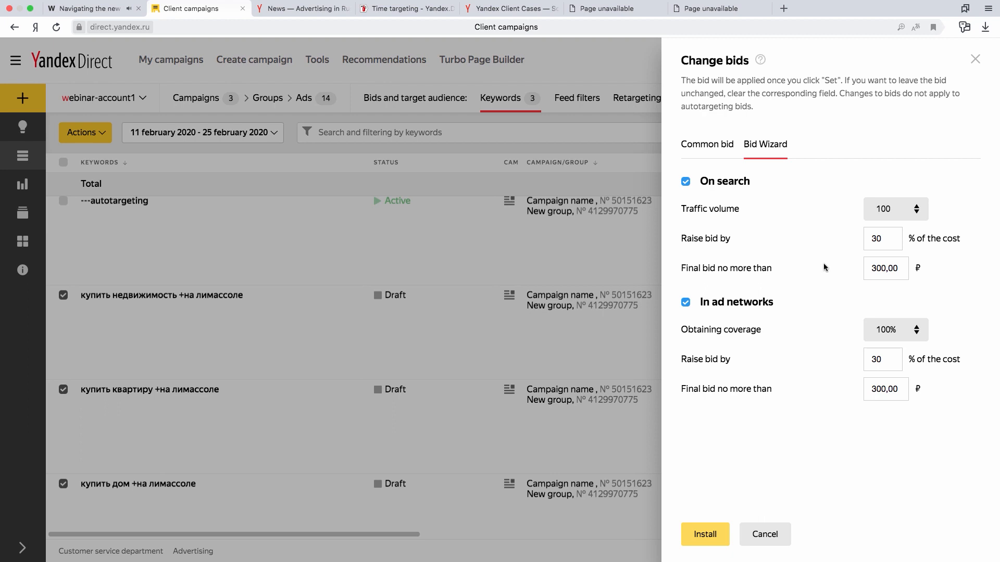
pyautogui.click(879, 234)
pyautogui.press('BackSpace')
pyautogui.write('5')
pyautogui.click(729, 305)
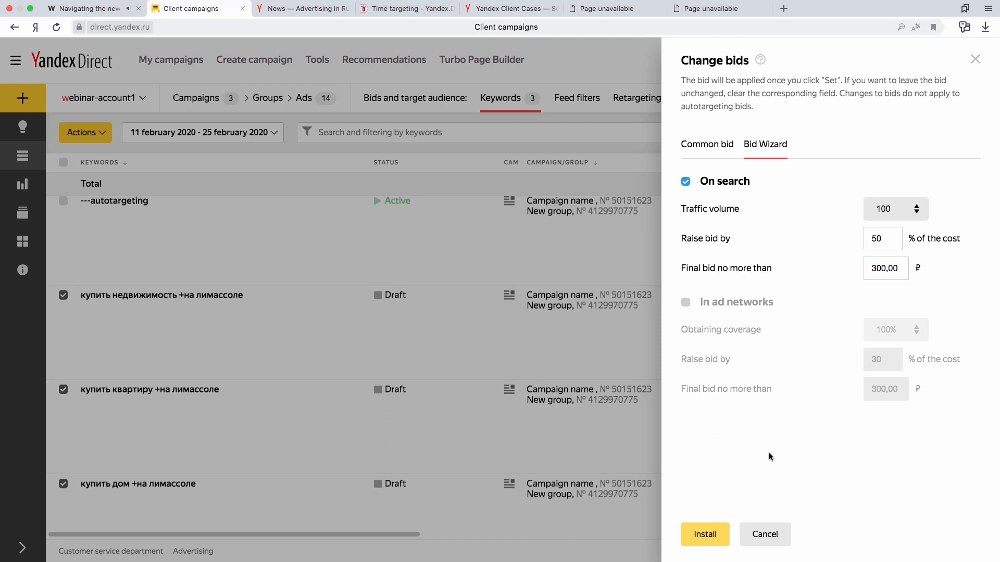
# Apply the Bid Wizard settings to the selected keywords and return to the campaigns list.
pyautogui.click(717, 532)
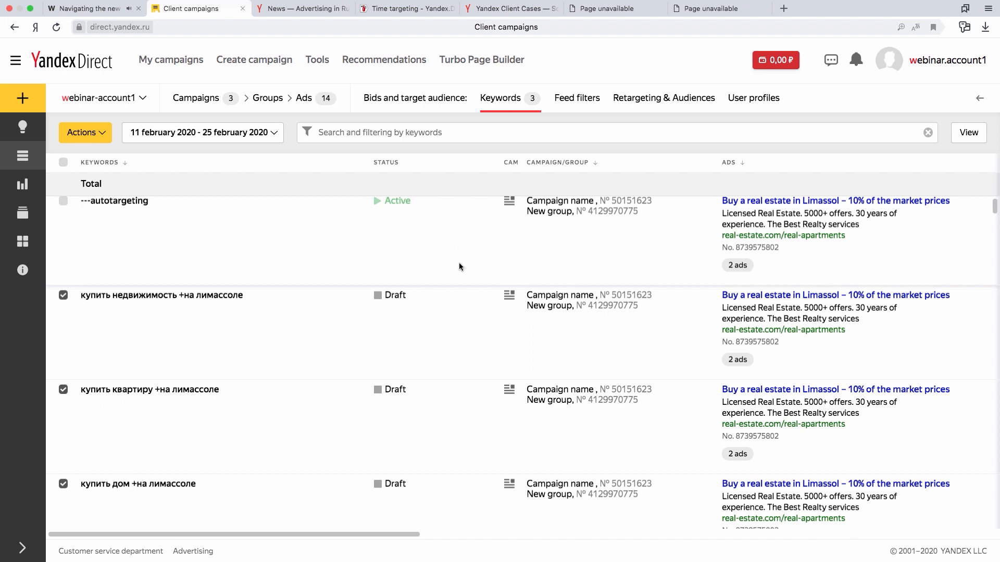
pyautogui.click(202, 101)
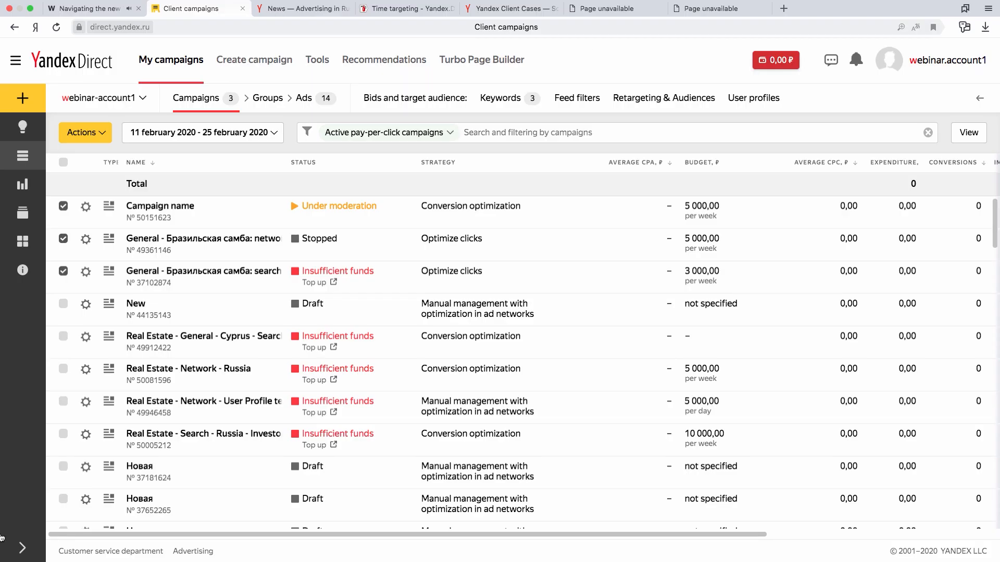
# Look over the available report types and open the Report Wizard for the selected campaigns.
pyautogui.click(23, 548)
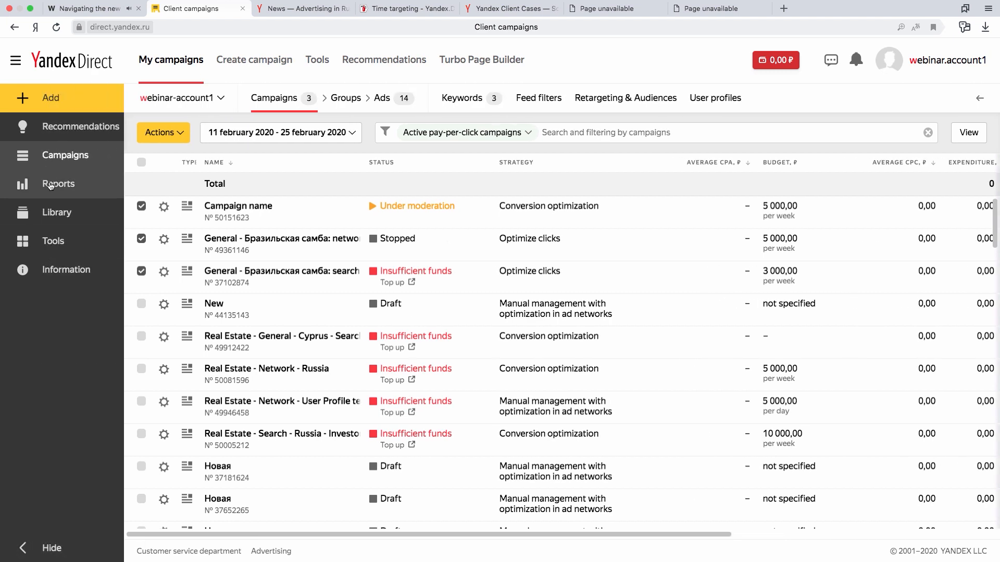
pyautogui.click(52, 186)
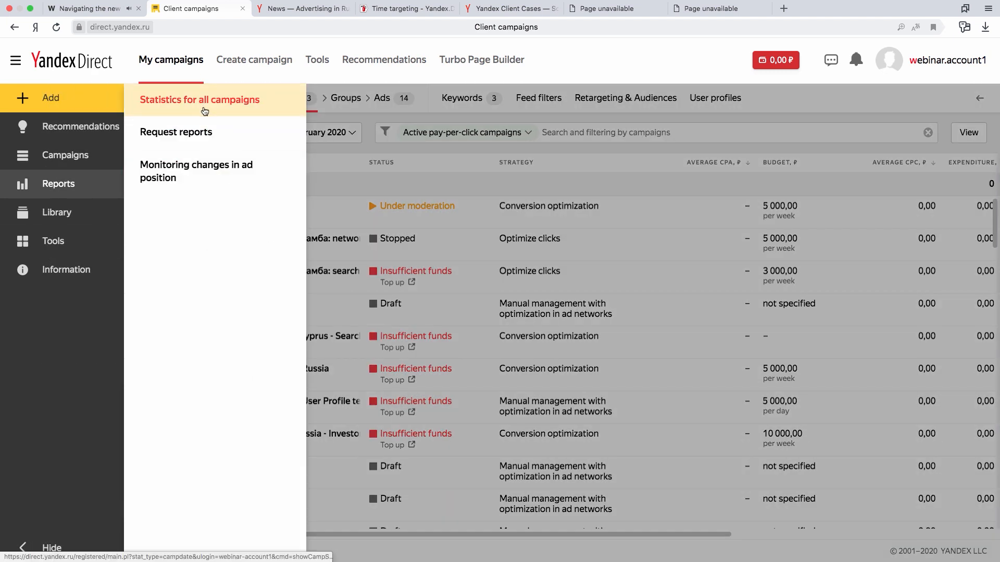
pyautogui.click(659, 222)
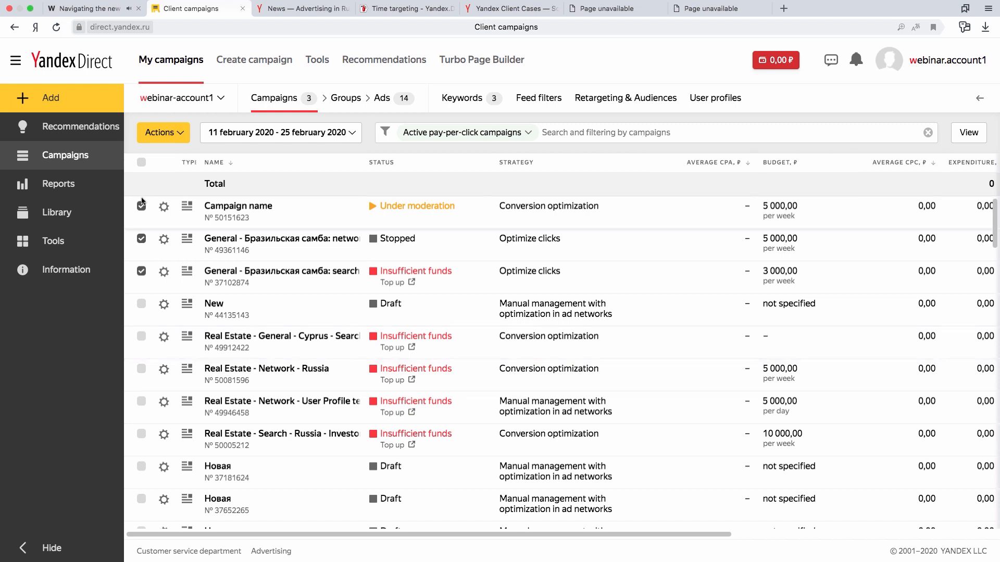
pyautogui.click(181, 137)
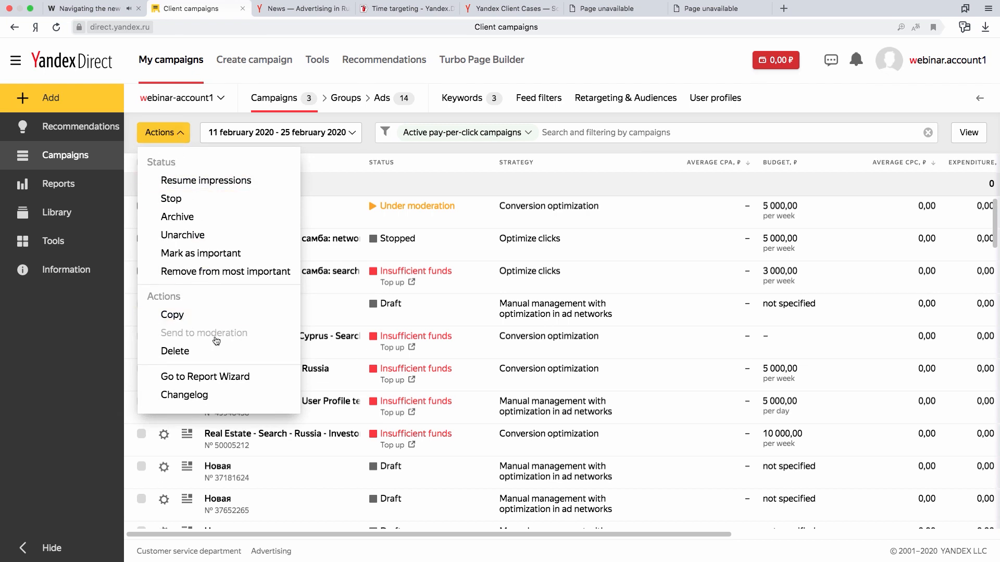
pyautogui.click(227, 379)
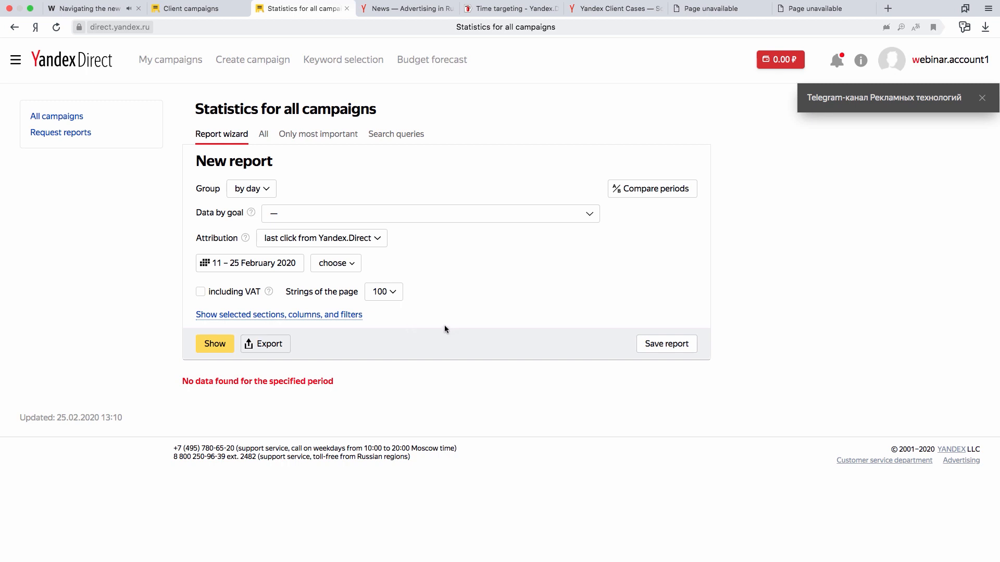
# Group the new report for the selected period and choose the goals Отправка заявки из формы and Нажатие кнопки.
pyautogui.click(272, 193)
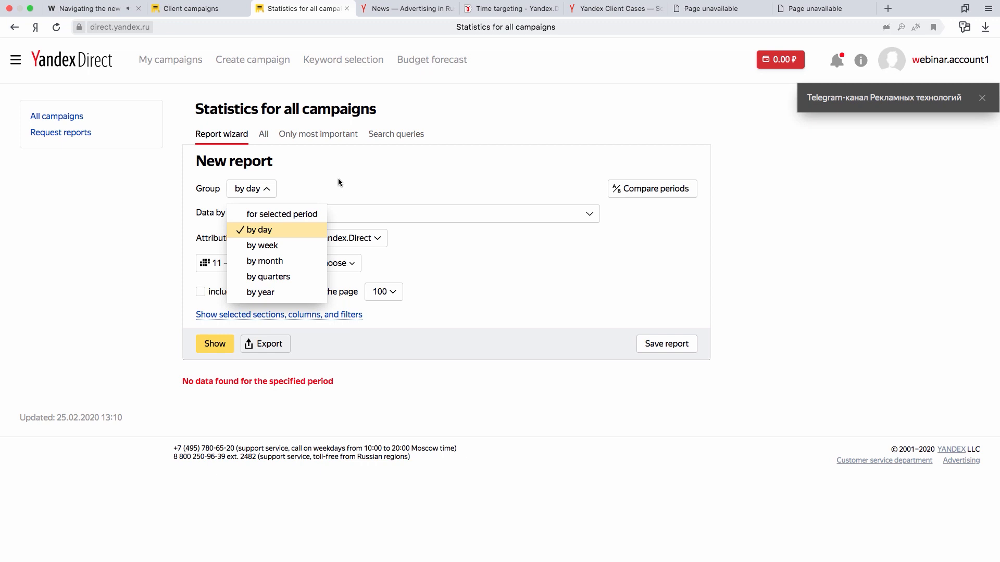
pyautogui.click(310, 213)
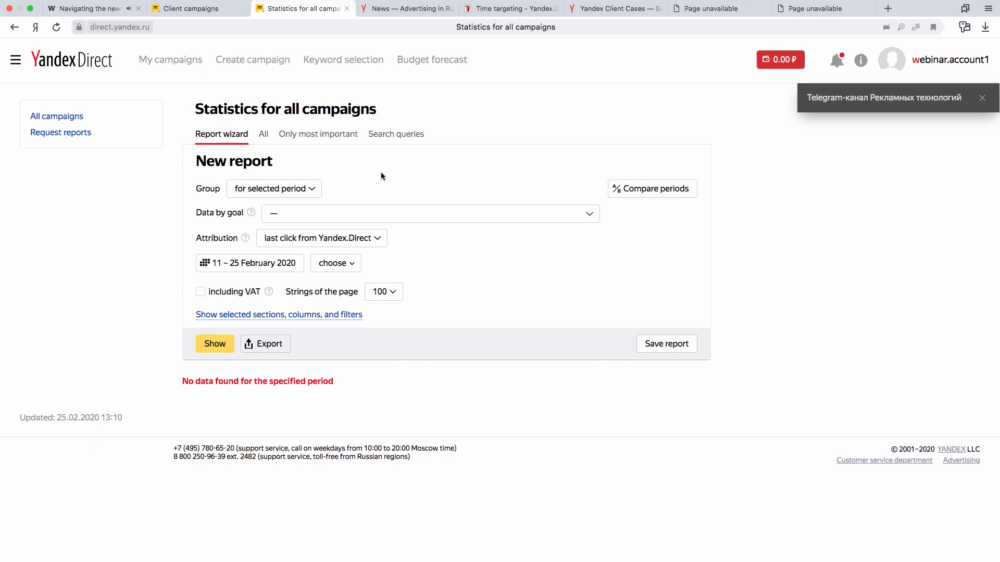
pyautogui.click(371, 217)
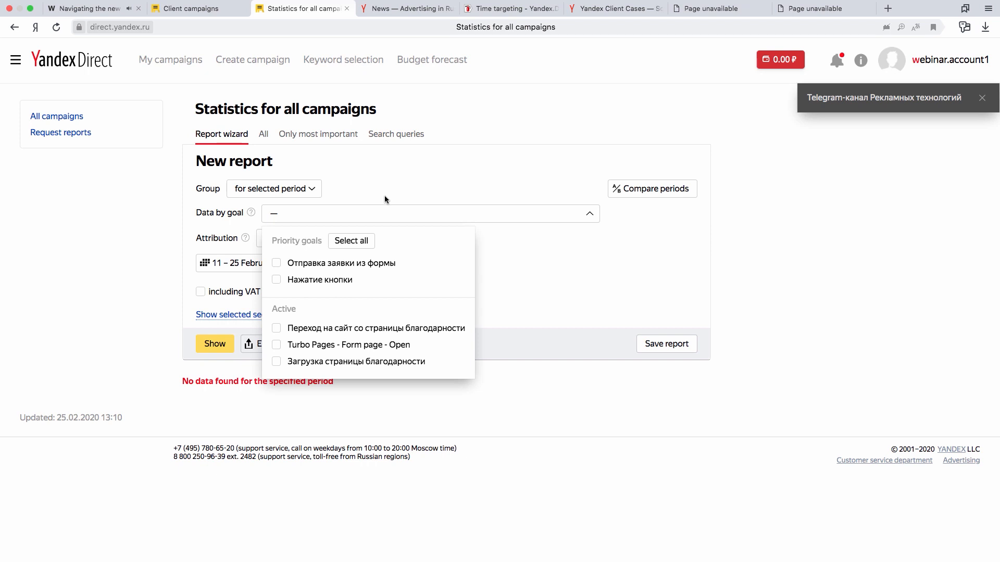
pyautogui.click(449, 170)
pyautogui.click(432, 210)
pyautogui.click(277, 264)
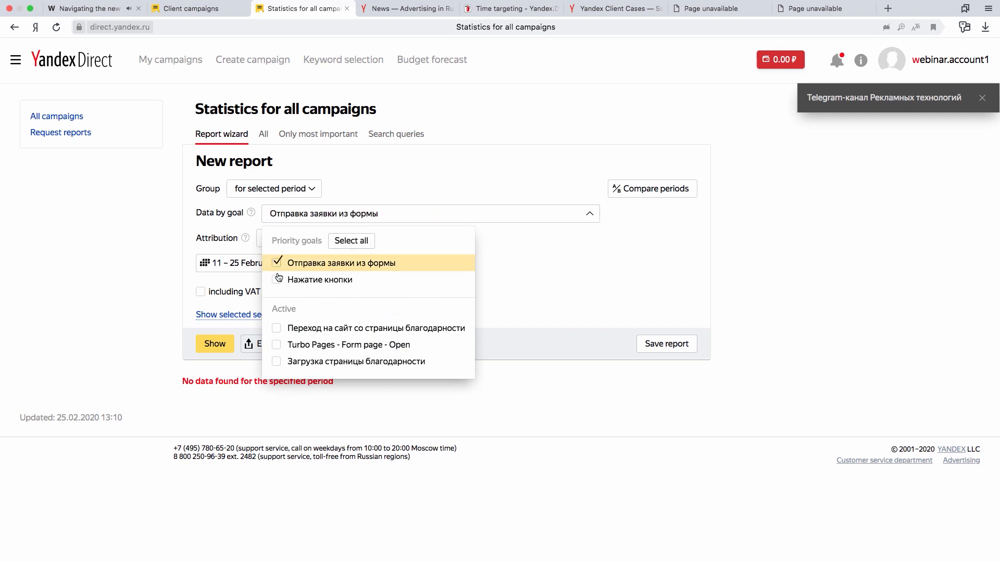
pyautogui.click(276, 280)
pyautogui.click(515, 258)
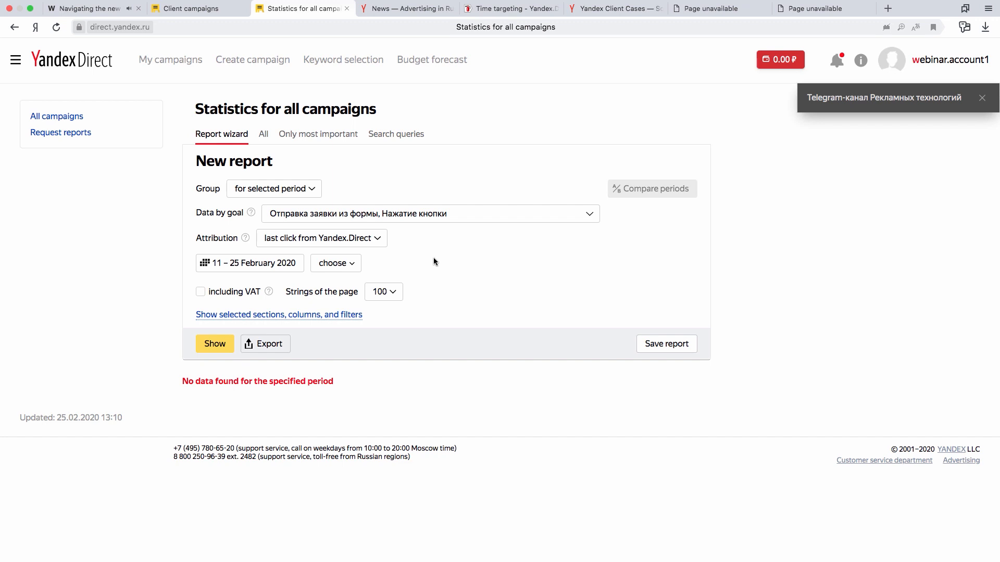
# Set the report's date range to the single day 1 January 2019.
pyautogui.click(267, 268)
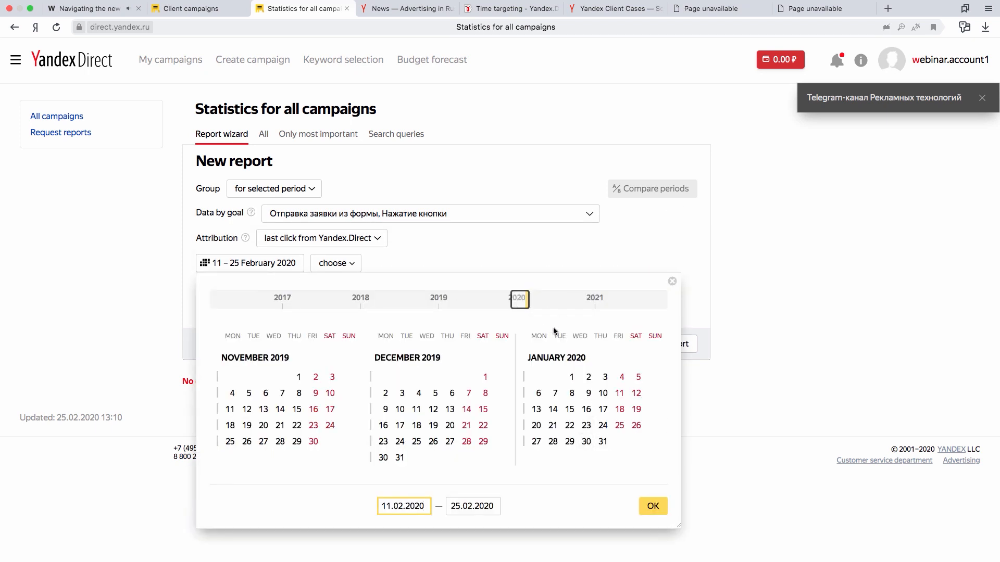
pyautogui.moveTo(515, 302); pyautogui.dragTo(436, 303)
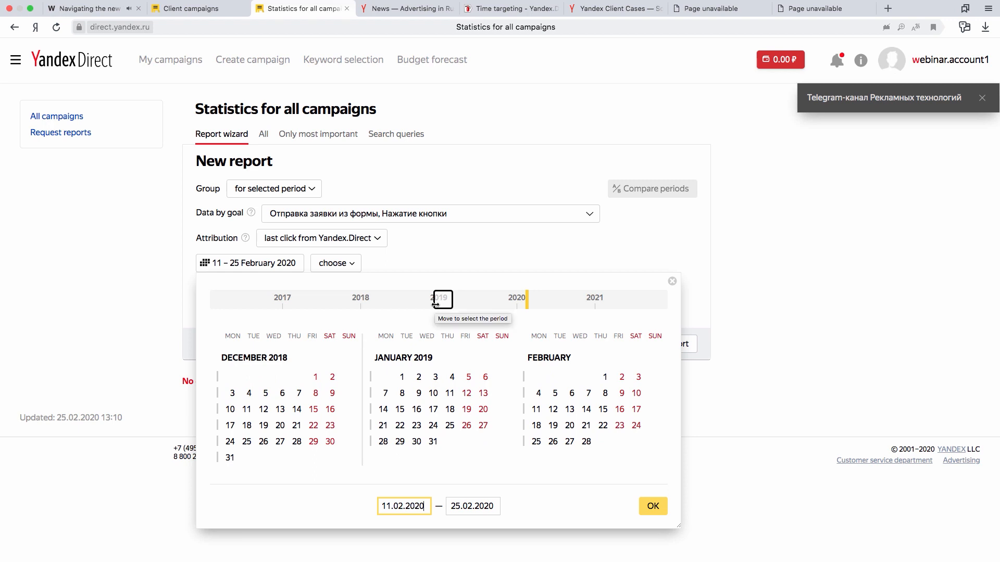
pyautogui.click(400, 377)
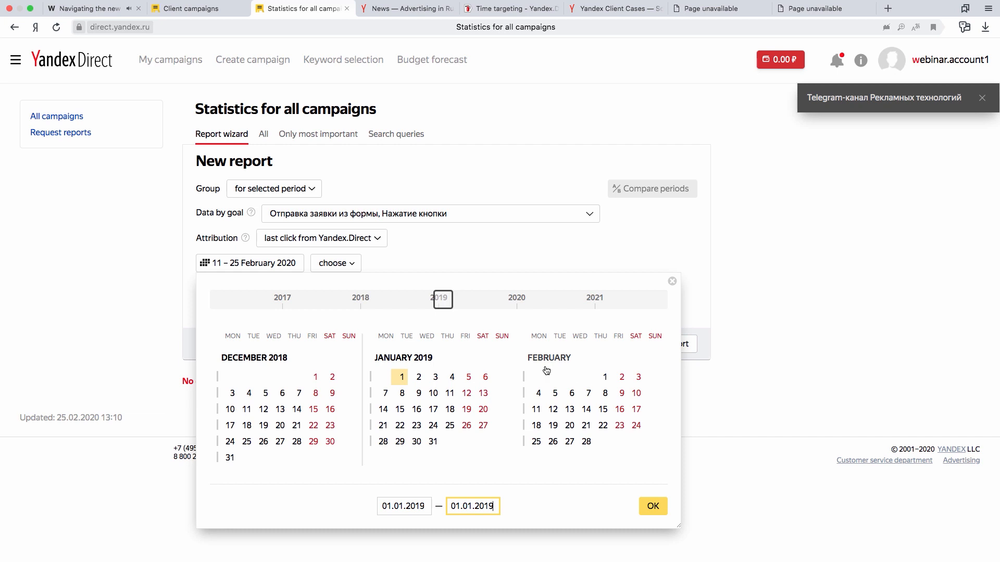
pyautogui.click(653, 506)
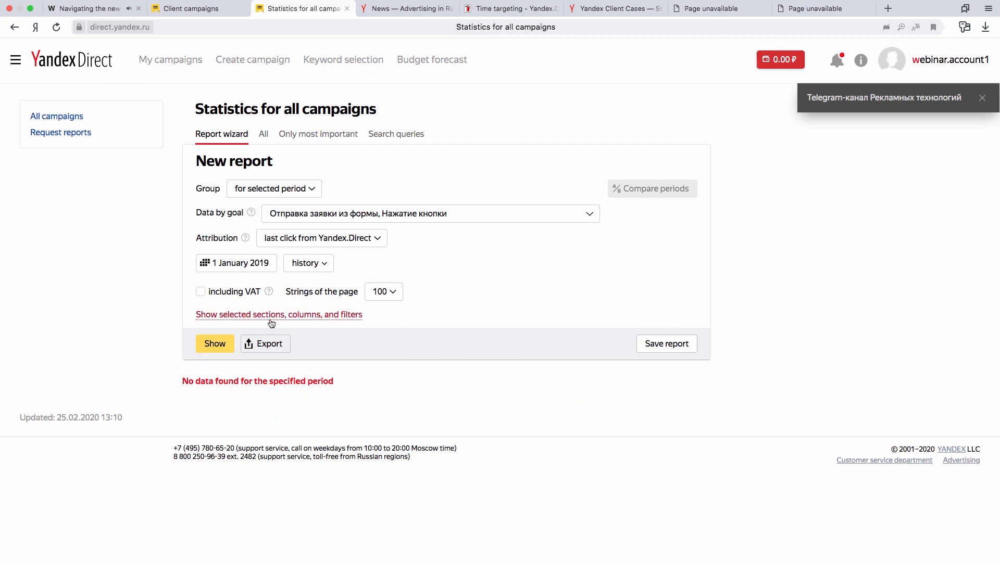
# Expand the report's sections and columns, include the Campaigns cross section and move the CTR (%) column directly after Impressions.
pyautogui.click(335, 319)
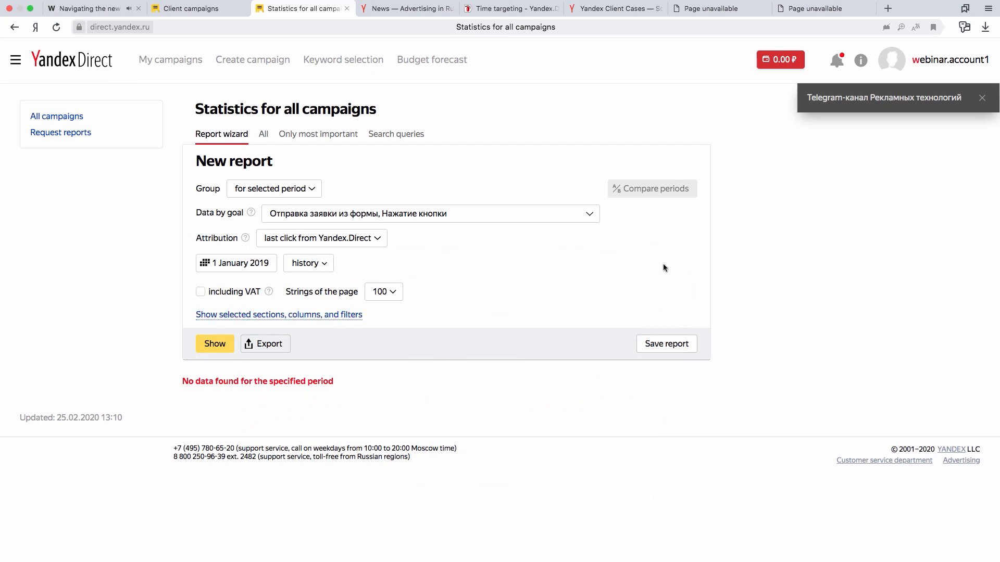
pyautogui.scroll(-3, 707, 270)
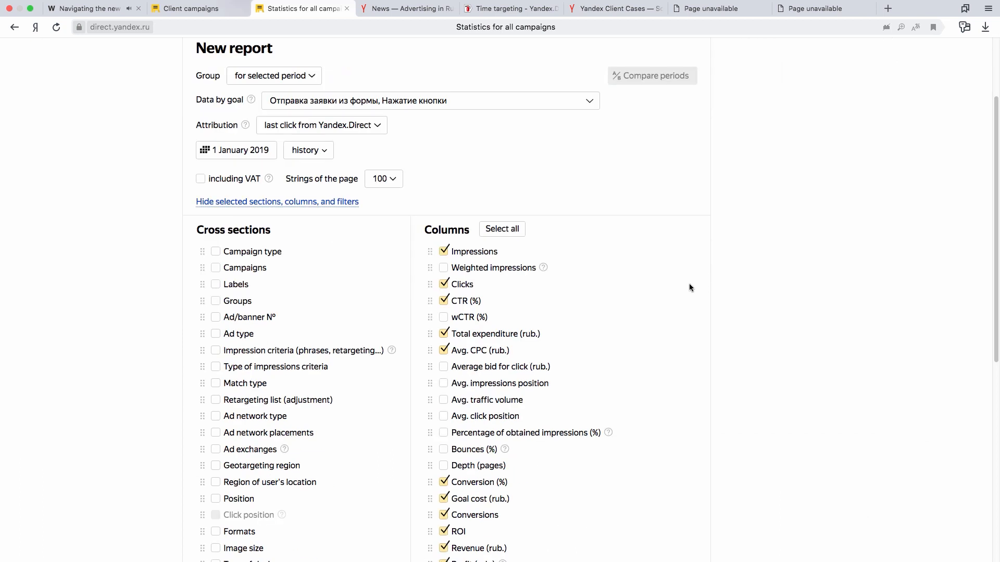
pyautogui.click(216, 268)
pyautogui.scroll(-1, 716, 336)
pyautogui.scroll(-1, 709, 329)
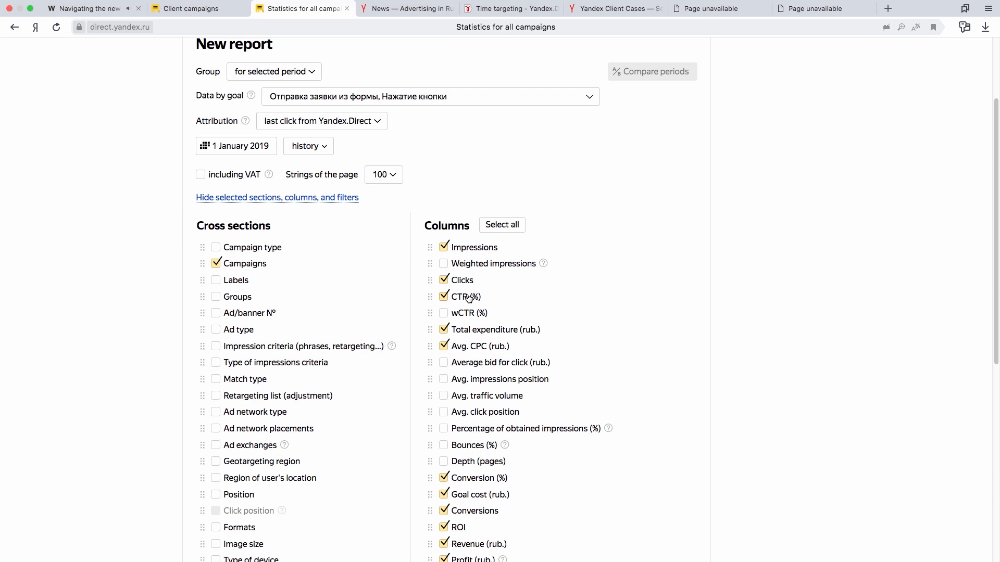
pyautogui.moveTo(432, 296); pyautogui.dragTo(429, 264)
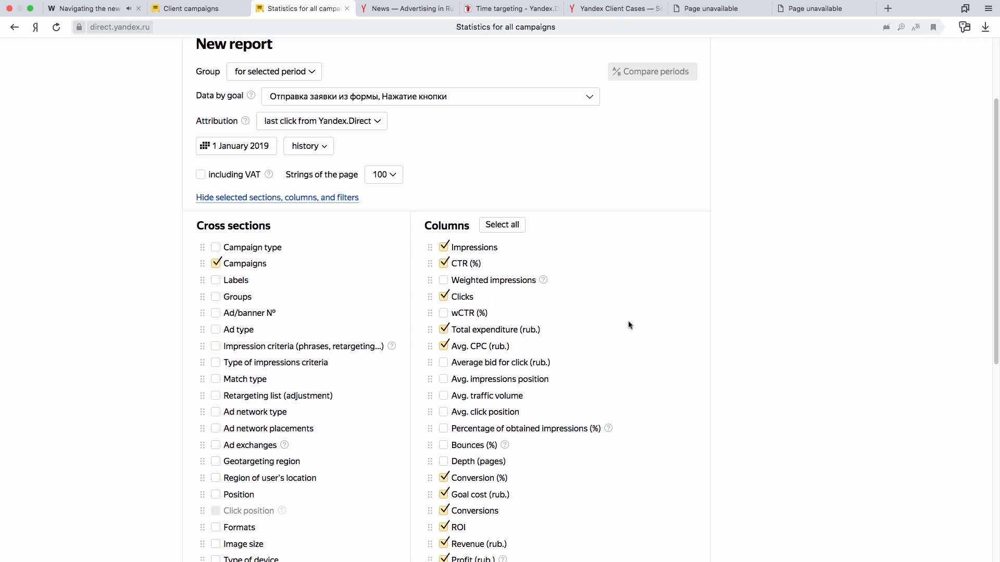
# Remove the Conversion (%), Goal cost, Conversions, ROI, Revenue and Profit columns from the report.
pyautogui.scroll(-1, 622, 411)
pyautogui.click(444, 431)
pyautogui.click(444, 446)
pyautogui.click(444, 463)
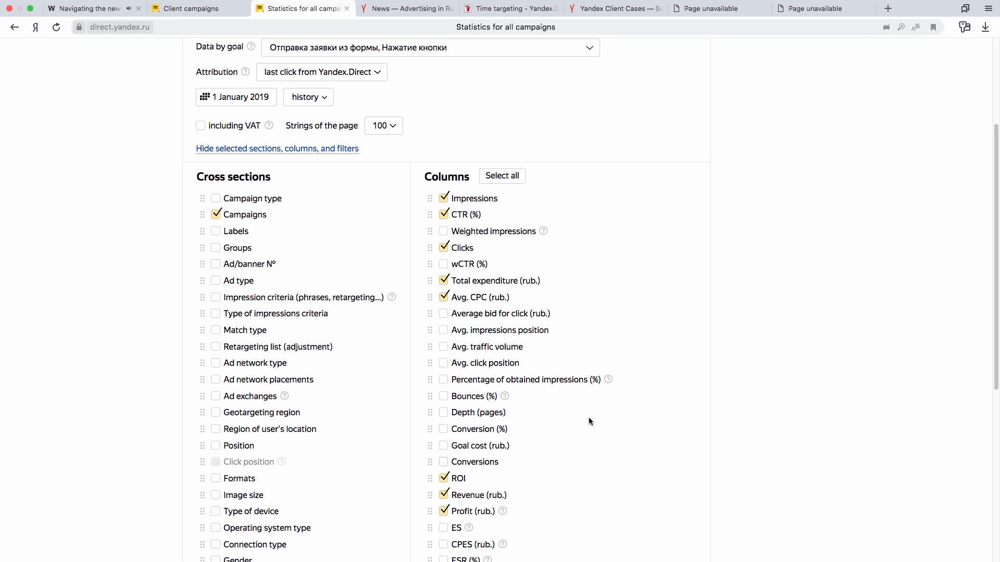
pyautogui.scroll(-1, 588, 417)
pyautogui.click(444, 451)
pyautogui.click(444, 467)
pyautogui.click(443, 484)
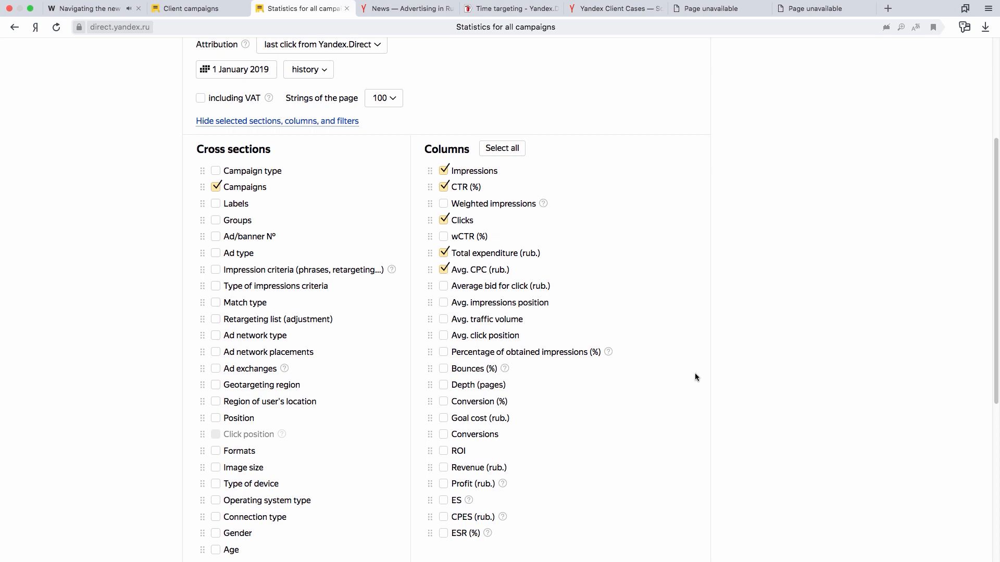
# Review the campaign filter and report settings, then generate the statistics report.
pyautogui.scroll(-5, 695, 374)
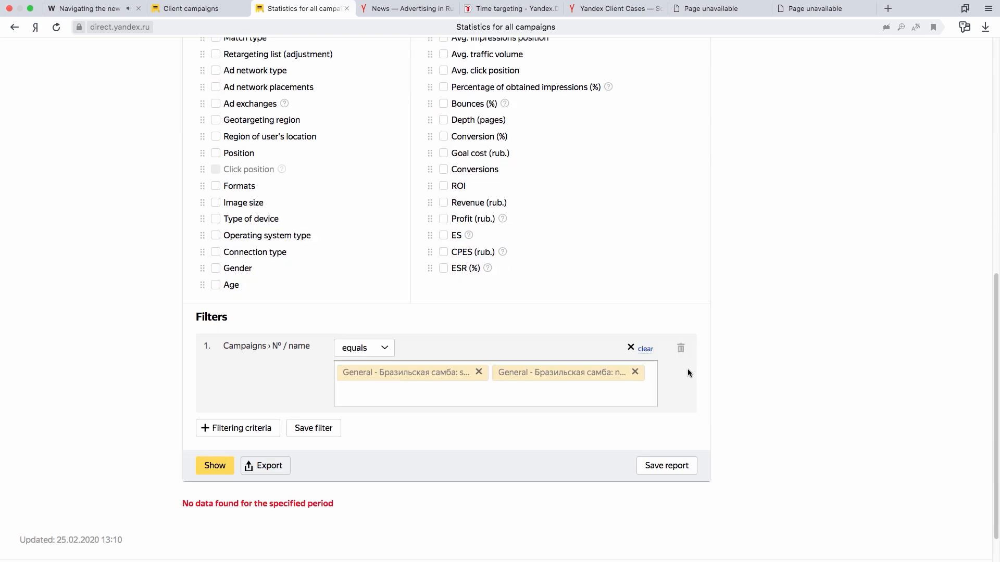
pyautogui.scroll(9, 688, 369)
pyautogui.scroll(-3, 705, 356)
pyautogui.scroll(-7, 708, 360)
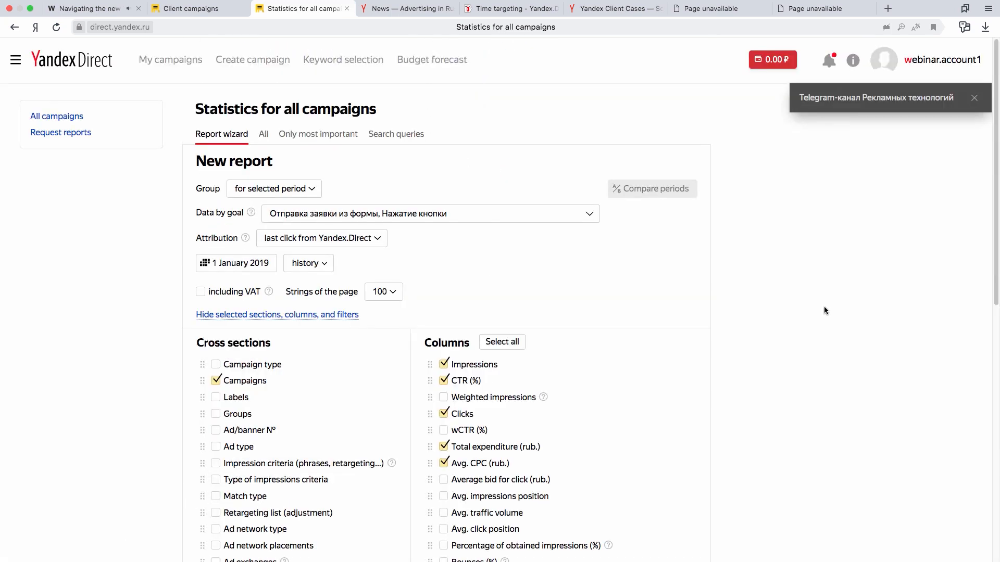
pyautogui.scroll(-10, 819, 335)
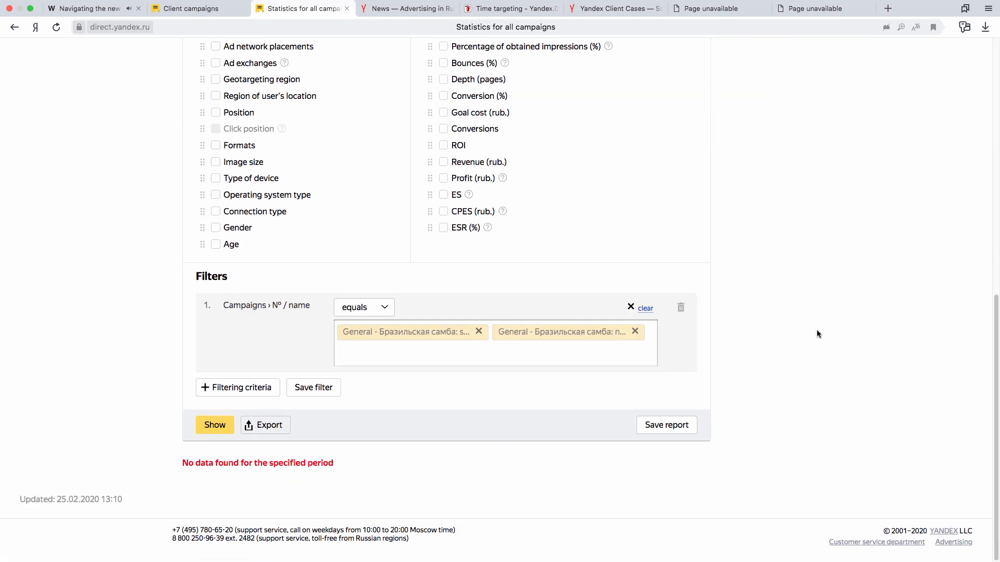
pyautogui.click(211, 427)
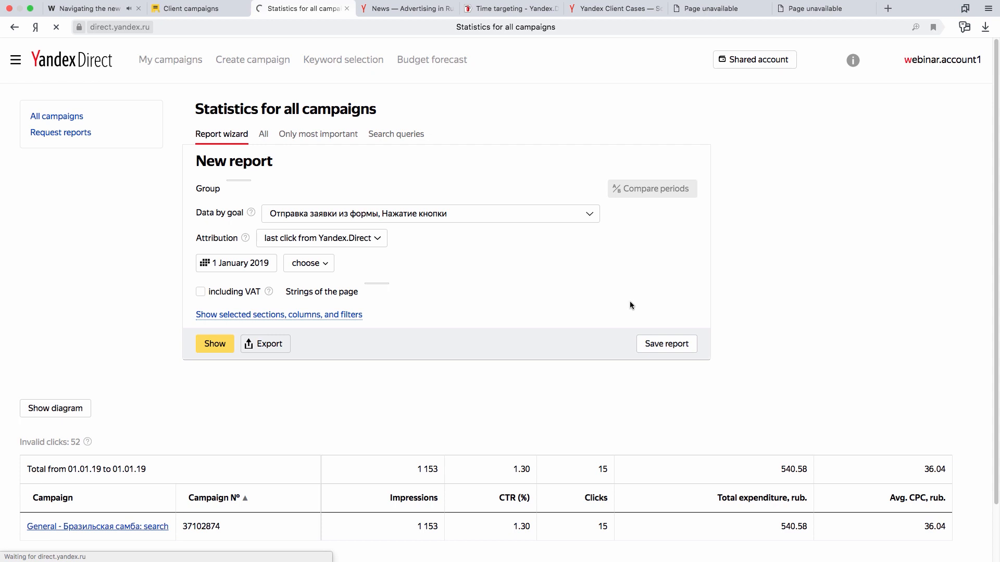
pyautogui.scroll(-1, 556, 308)
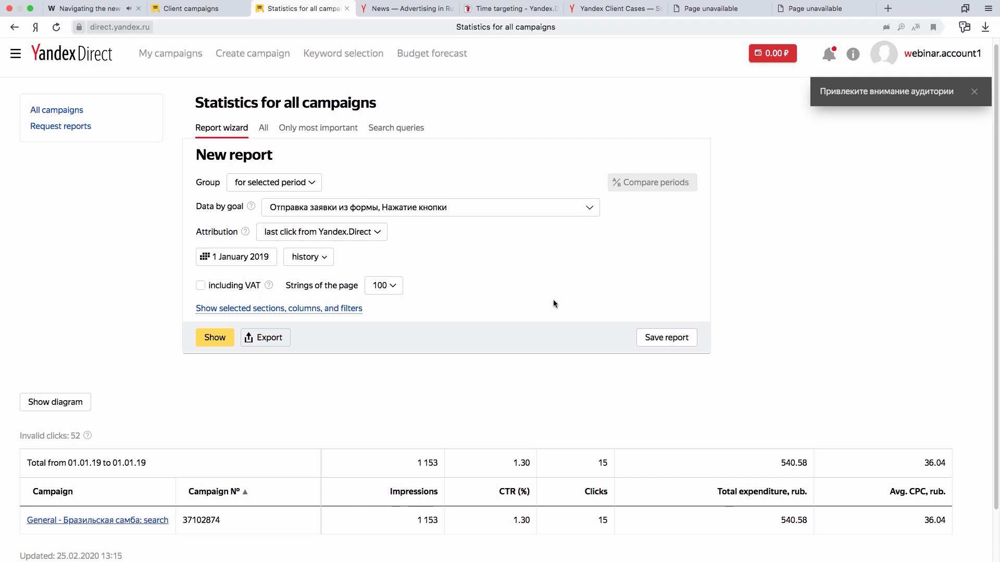
# Change the report period to 1–2 January 2019 and regenerate the report.
pyautogui.click(263, 258)
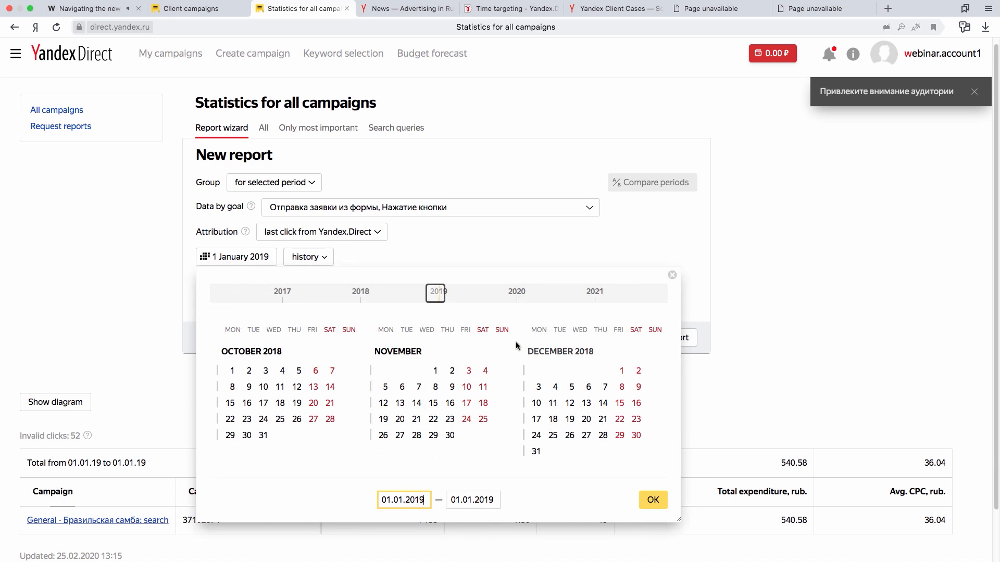
pyautogui.moveTo(441, 295)
pyautogui.mouseDown()
pyautogui.moveTo(457, 292)
pyautogui.moveTo(442, 292)
pyautogui.mouseUp()
pyautogui.click(402, 371)
pyautogui.click(412, 371)
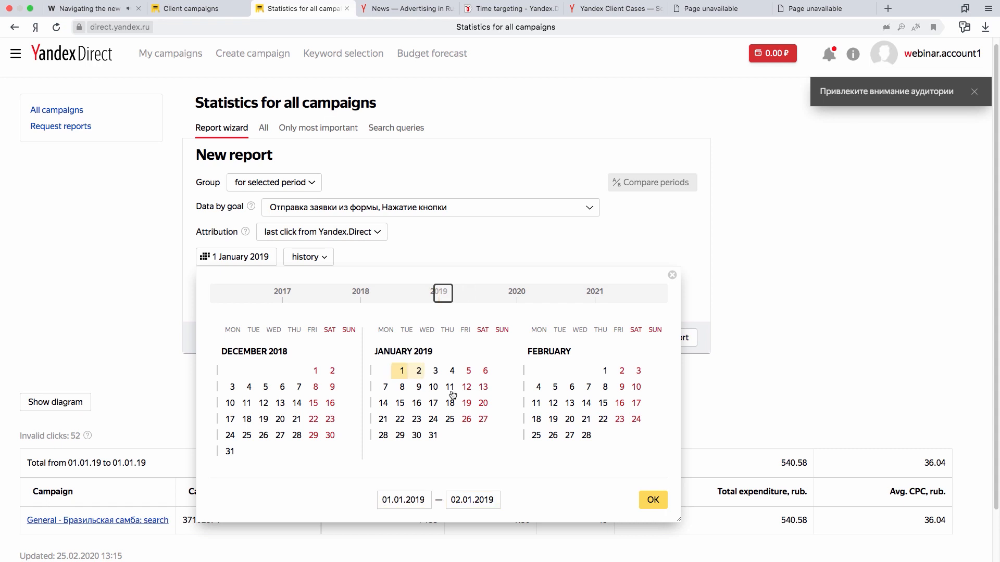
pyautogui.click(658, 505)
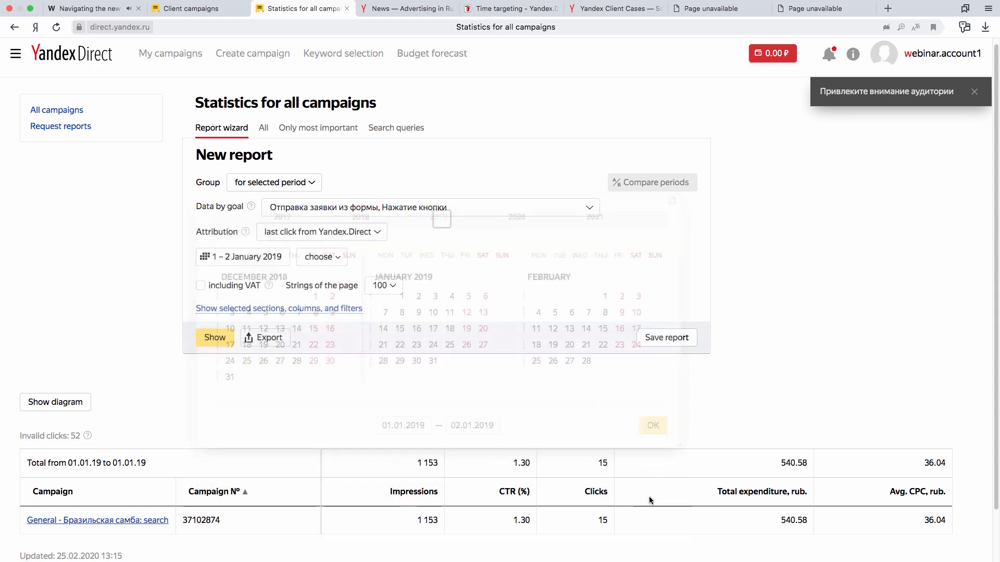
pyautogui.click(214, 339)
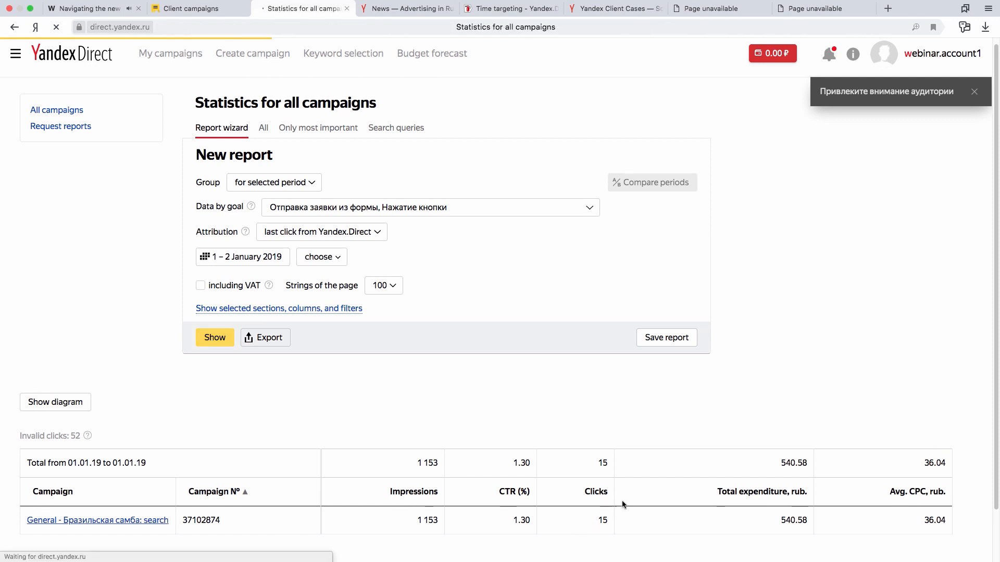
pyautogui.scroll(-2, 368, 420)
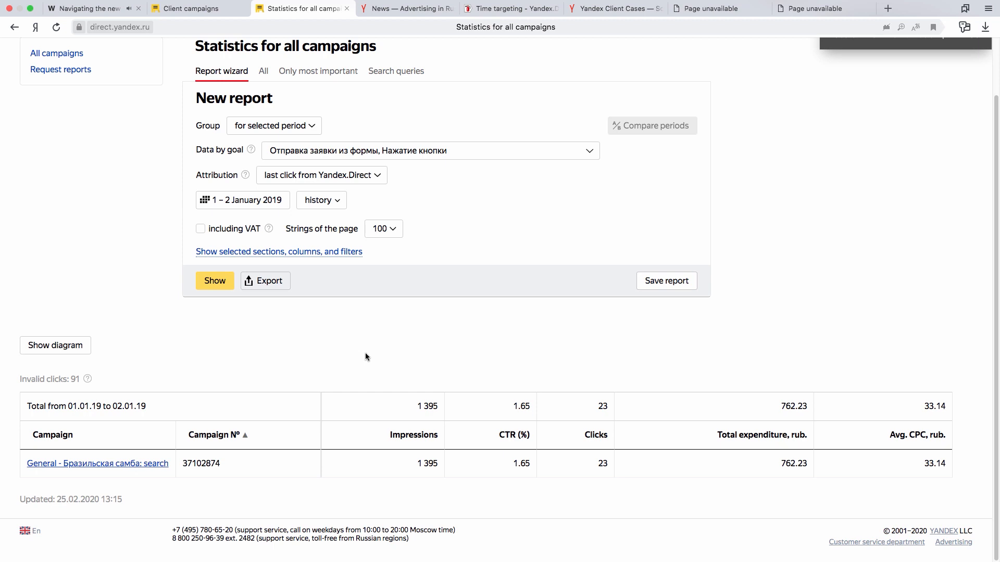
# Show the report's diagram and plot Clicks instead of CTR (%) alongside Impressions.
pyautogui.click(79, 350)
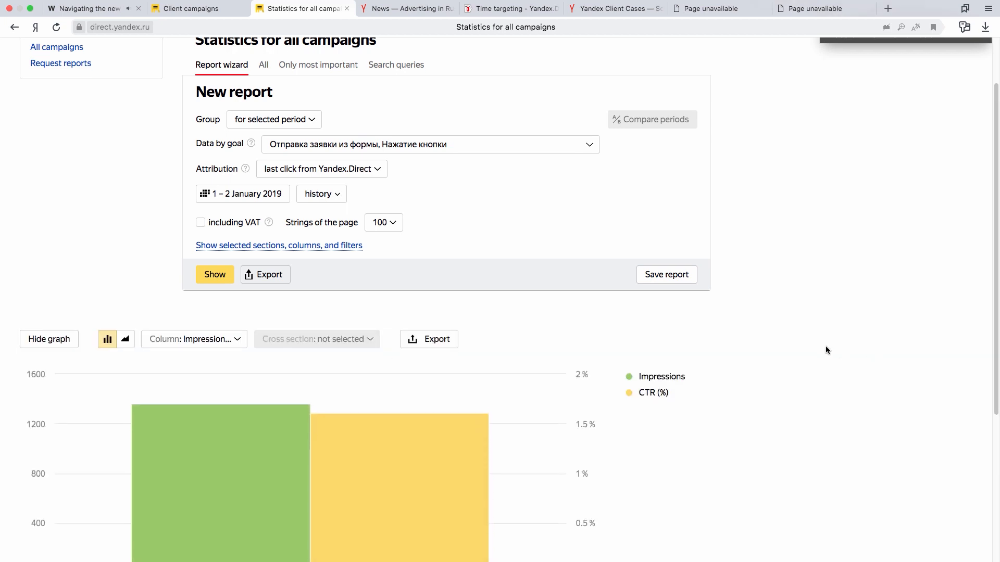
pyautogui.scroll(-2, 819, 356)
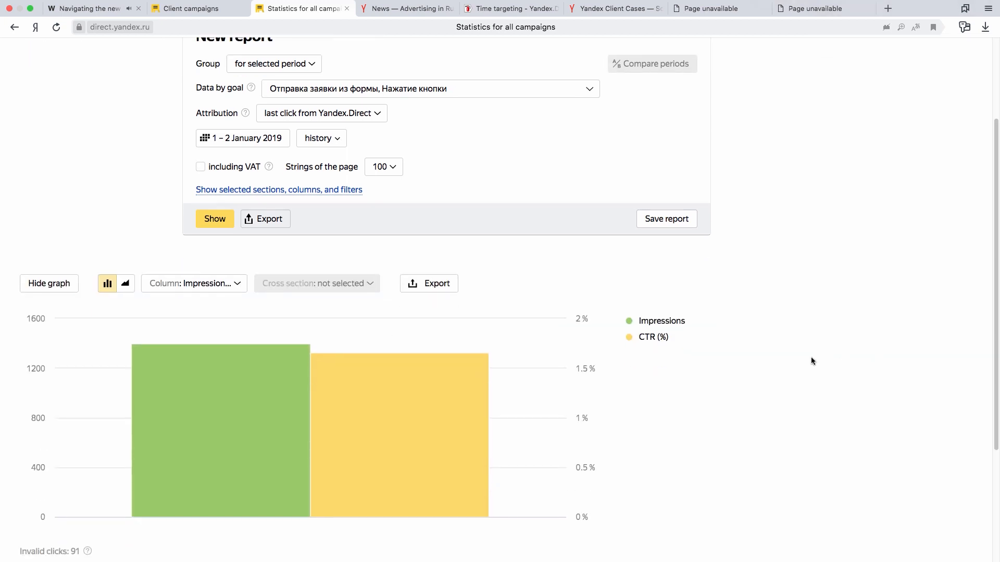
pyautogui.click(177, 286)
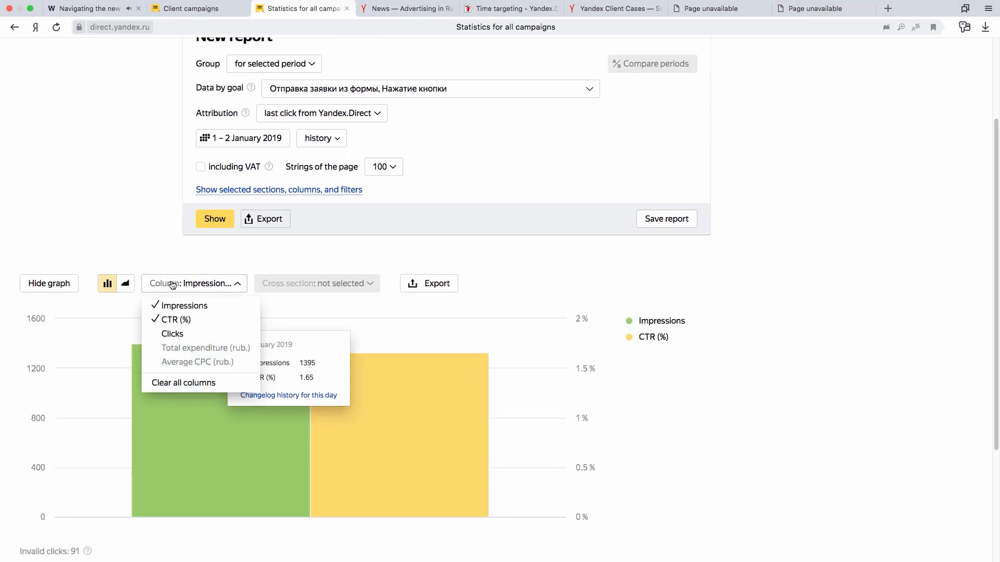
pyautogui.click(182, 334)
pyautogui.click(181, 320)
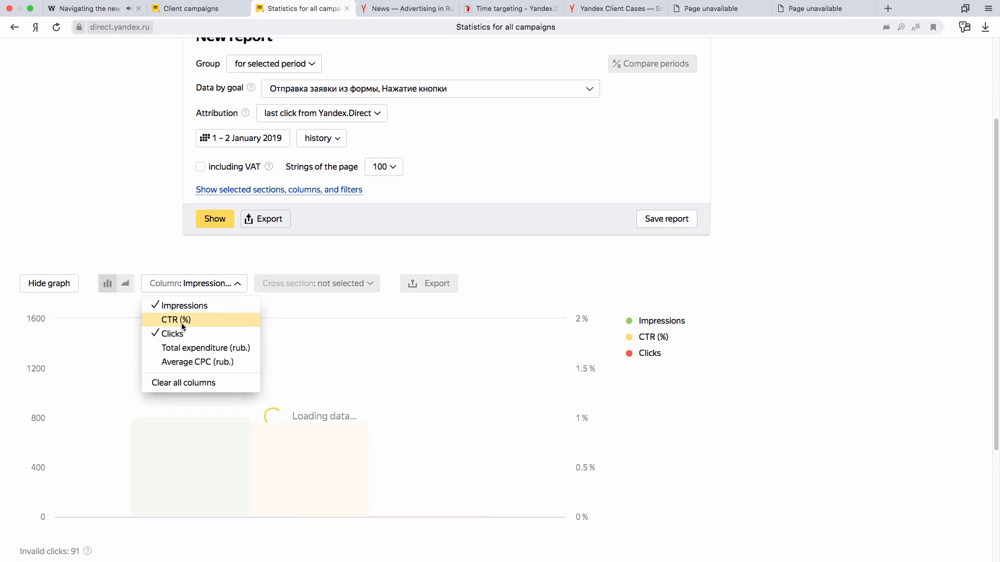
# Preview the report diagram as an area chart and switch it back to a bar chart.
pyautogui.click(845, 321)
pyautogui.click(120, 285)
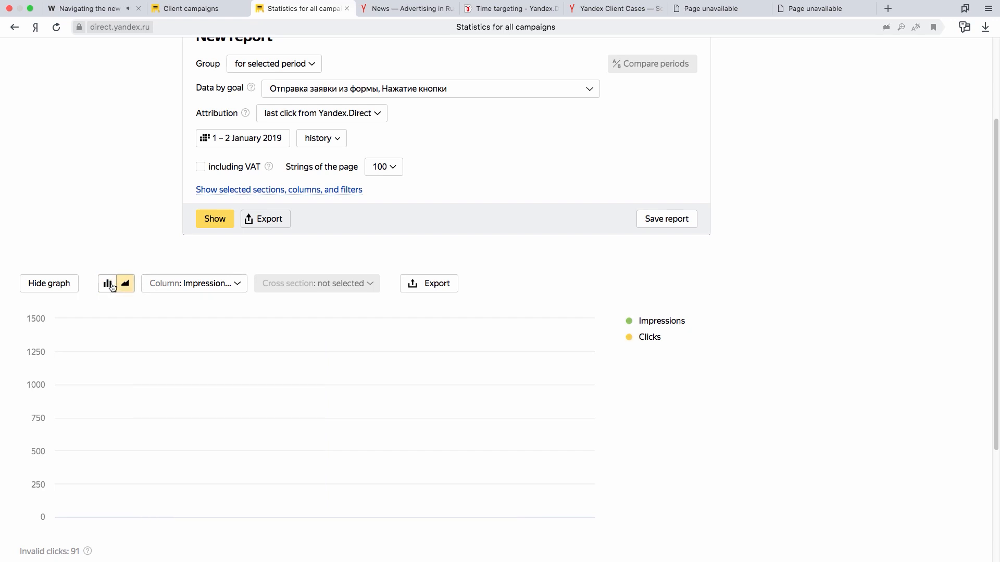
pyautogui.click(112, 287)
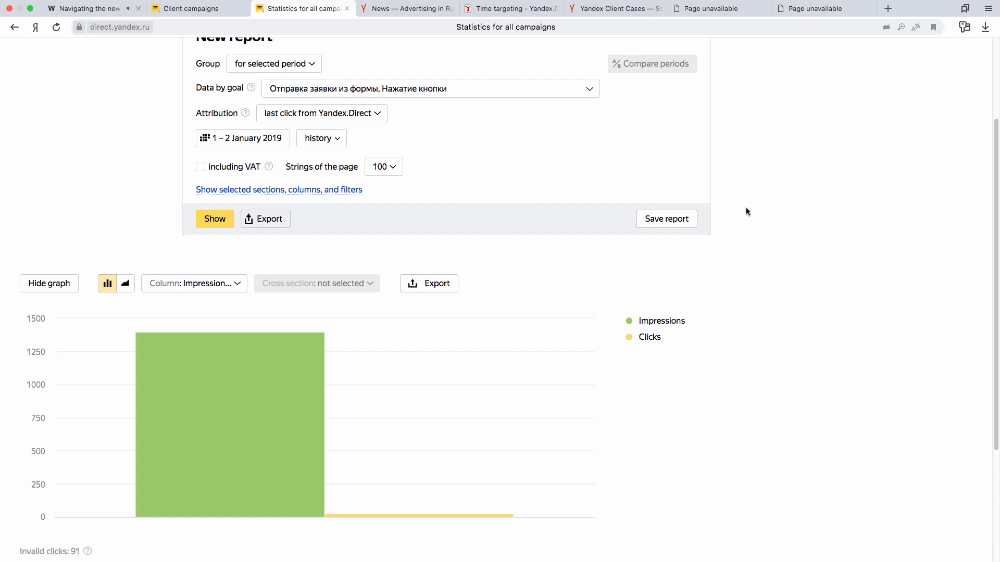
# View the export formats available for the report diagram.
pyautogui.scroll(-2, 748, 211)
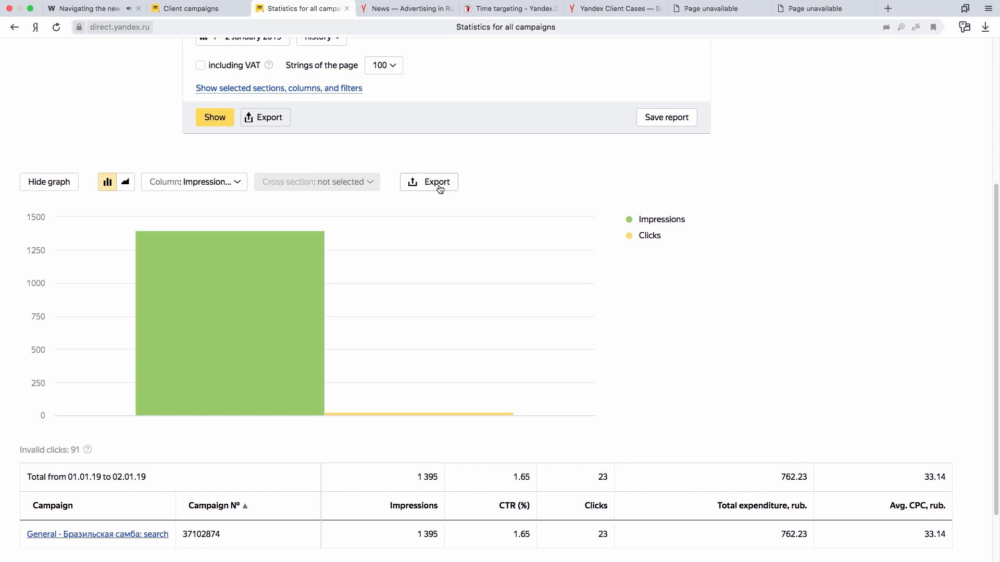
pyautogui.click(440, 187)
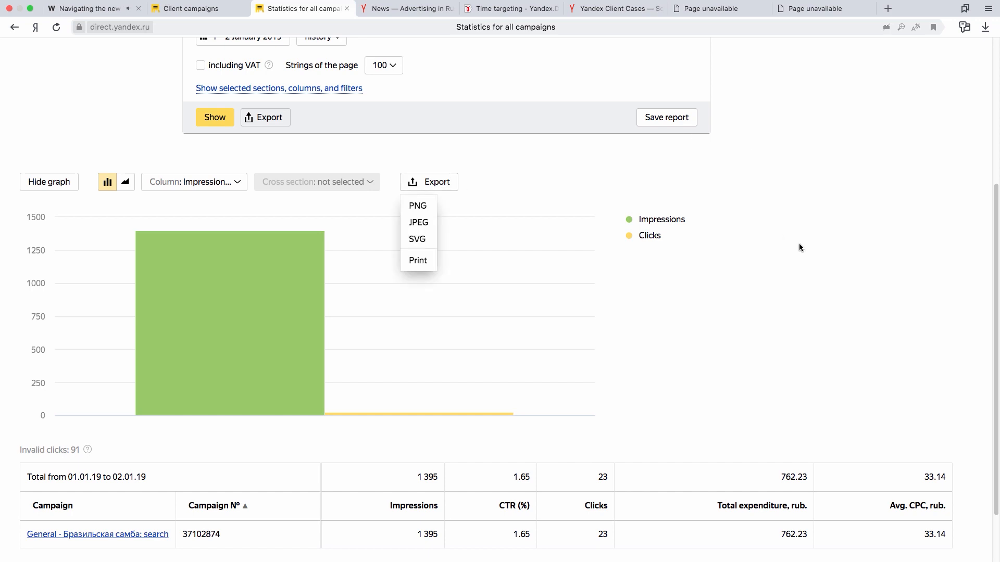
# Review the totals row for the selected period and sort the report table by CTR (%) in descending order.
pyautogui.scroll(-3, 800, 245)
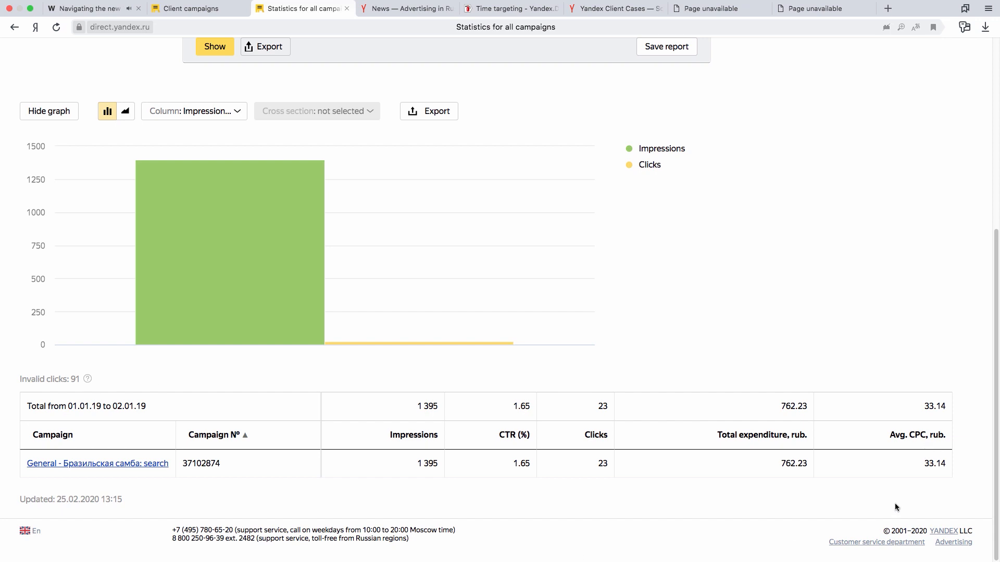
pyautogui.moveTo(50, 412); pyautogui.dragTo(782, 407)
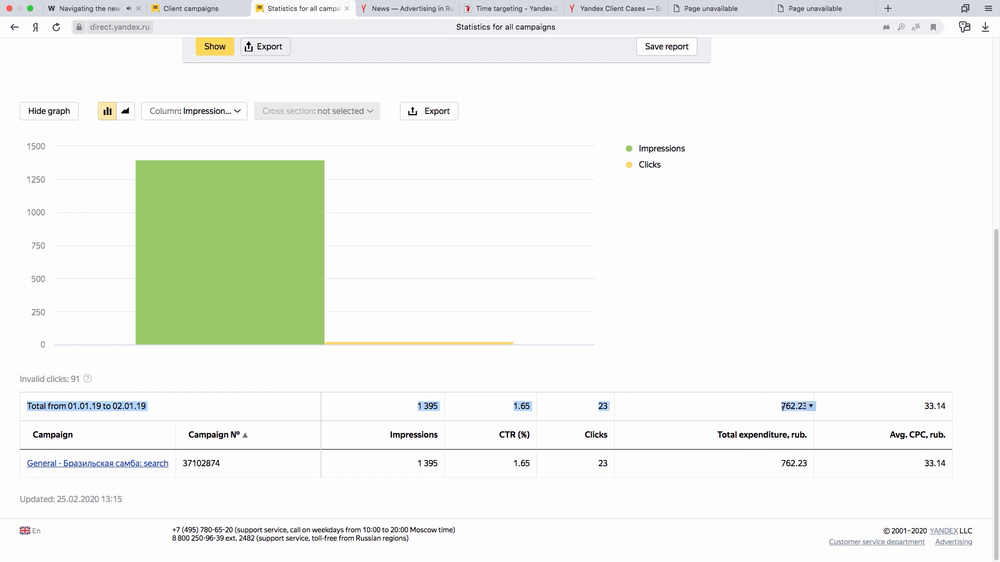
pyautogui.click(761, 409)
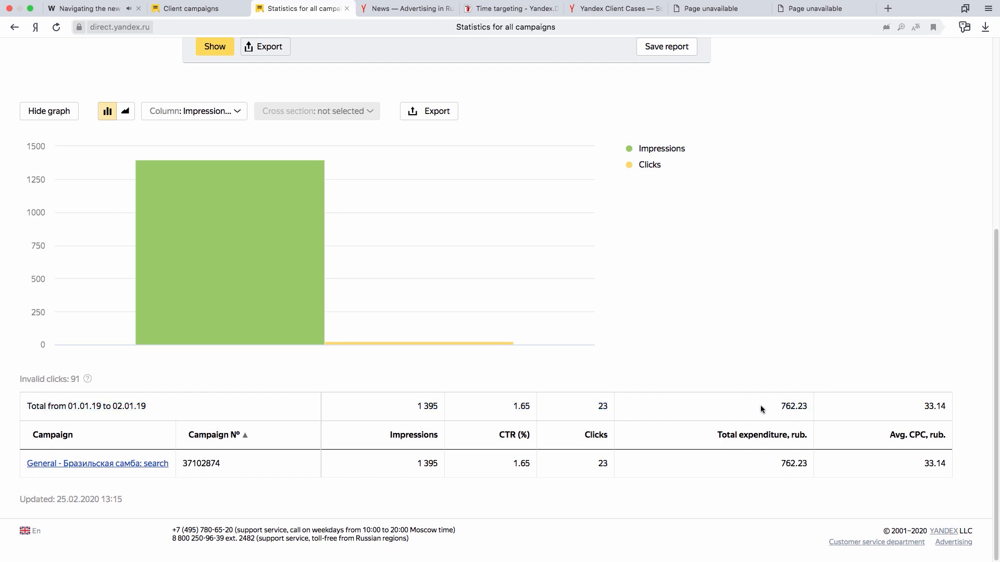
pyautogui.click(513, 438)
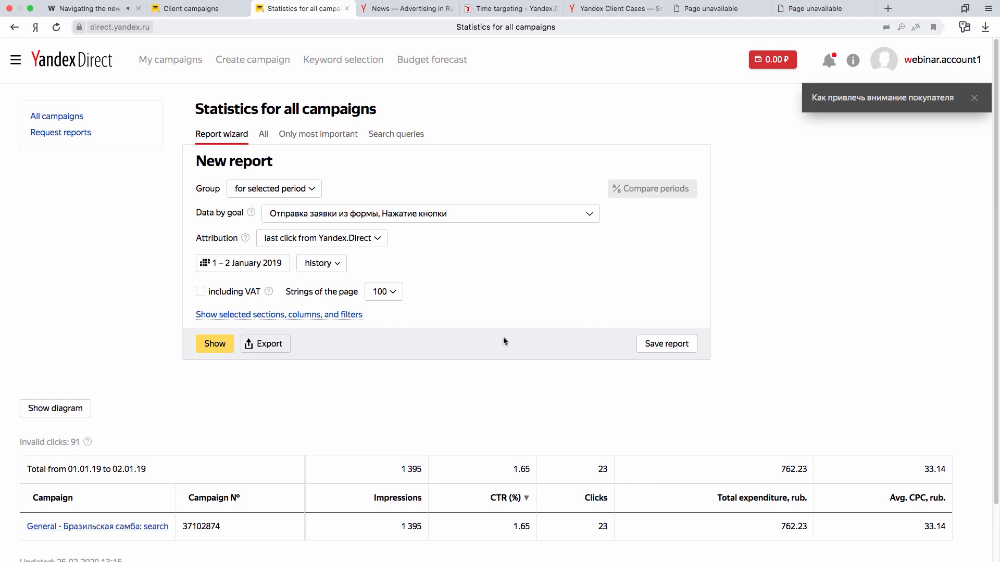
# Add the Type of device cross section to the report and regenerate the statistics.
pyautogui.click(334, 317)
pyautogui.scroll(-5, 630, 267)
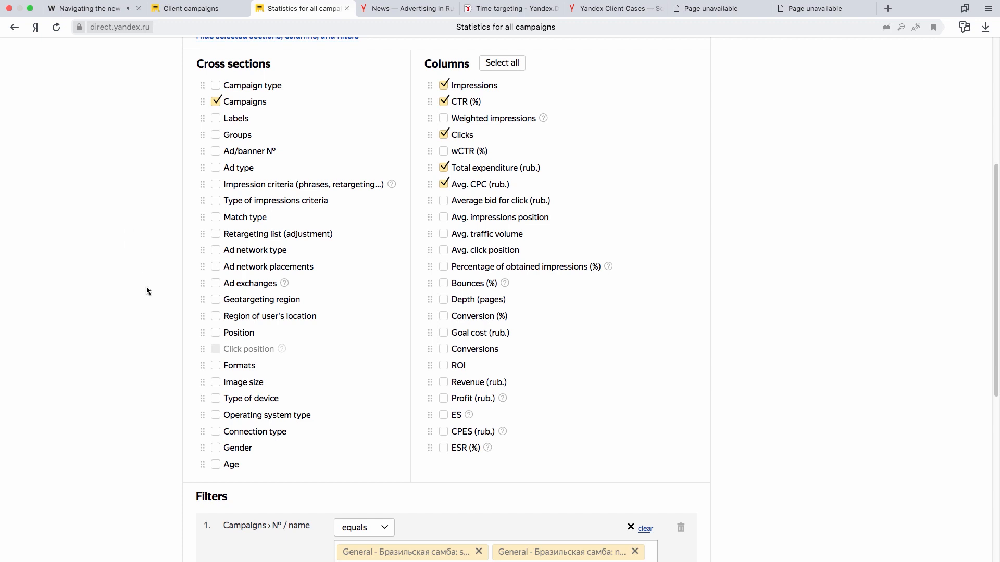
pyautogui.click(215, 398)
pyautogui.scroll(-7, 84, 361)
pyautogui.click(218, 286)
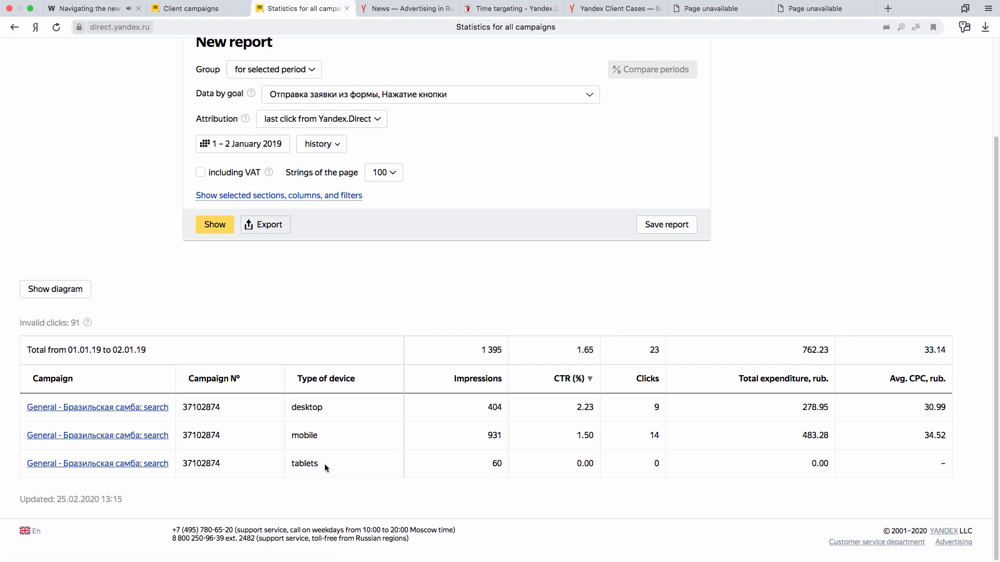
# Start saving the current report configuration, bringing up the report name entry.
pyautogui.scroll(3, 346, 410)
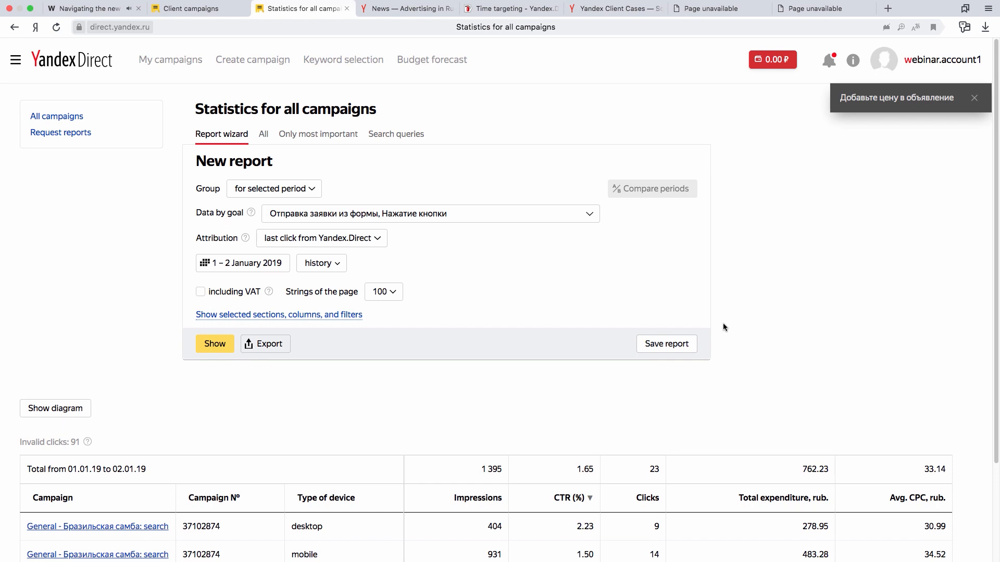
pyautogui.click(680, 346)
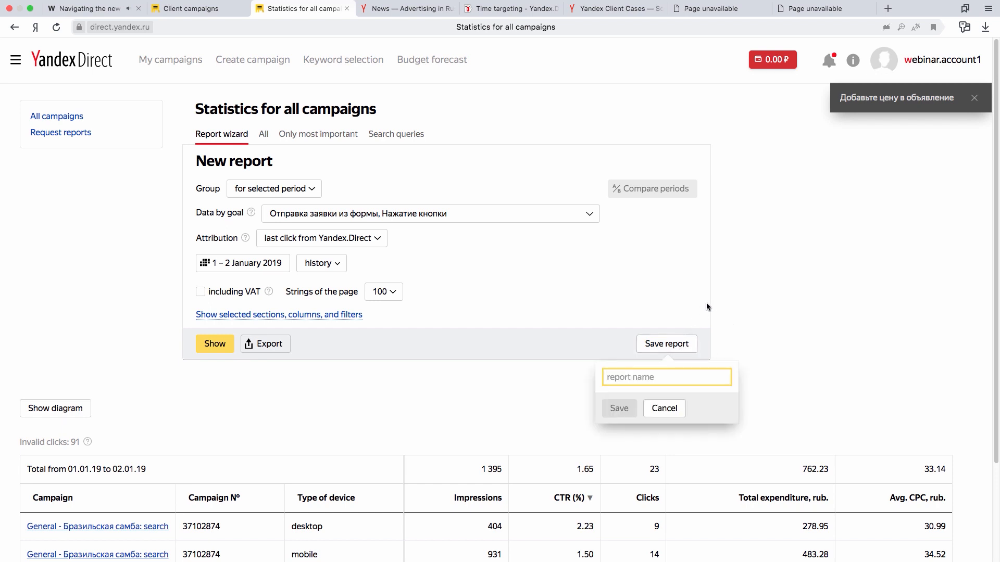